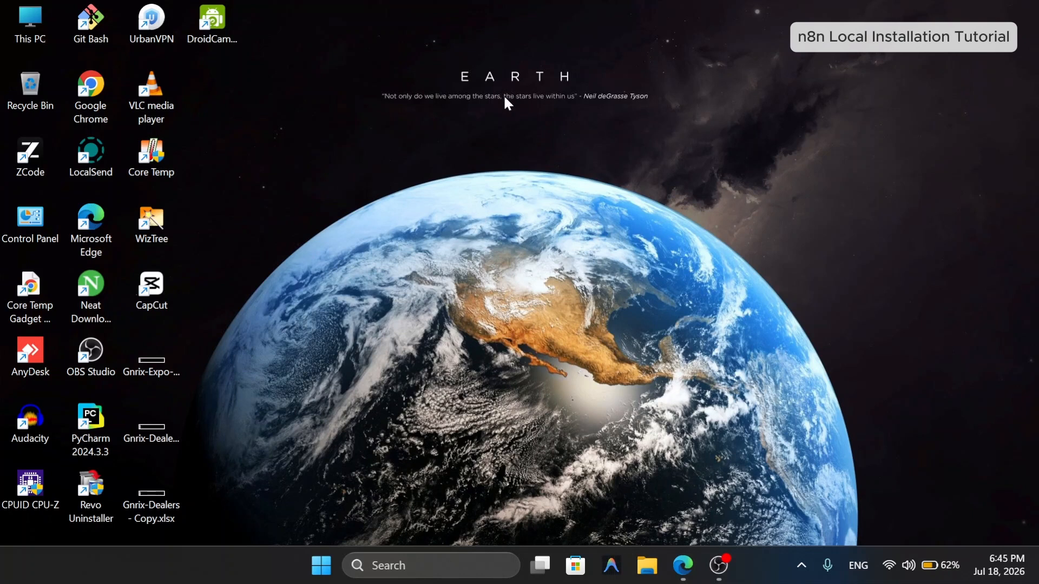
# Switch to the n8n setup guide PDF in Edge and read its cover page and the Before You Start section.
pyautogui.click(688, 568)
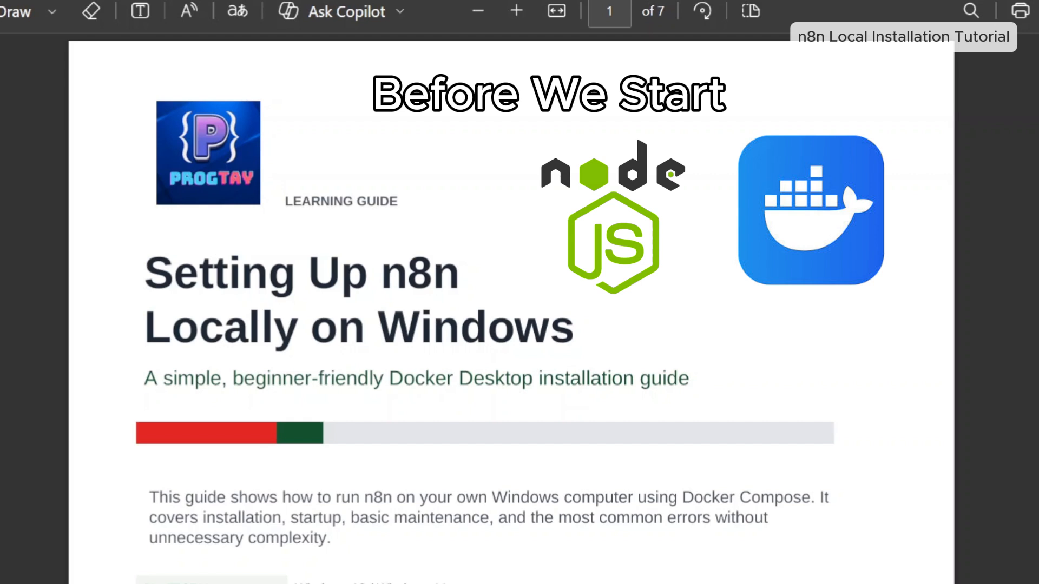
pyautogui.scroll(-2, 511, 303)
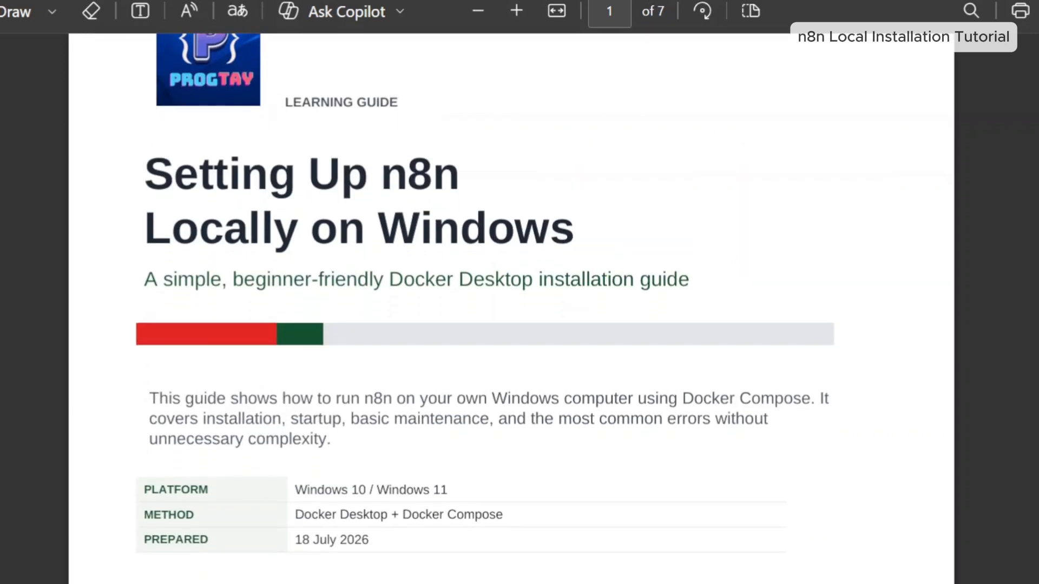
pyautogui.scroll(-1, 512, 303)
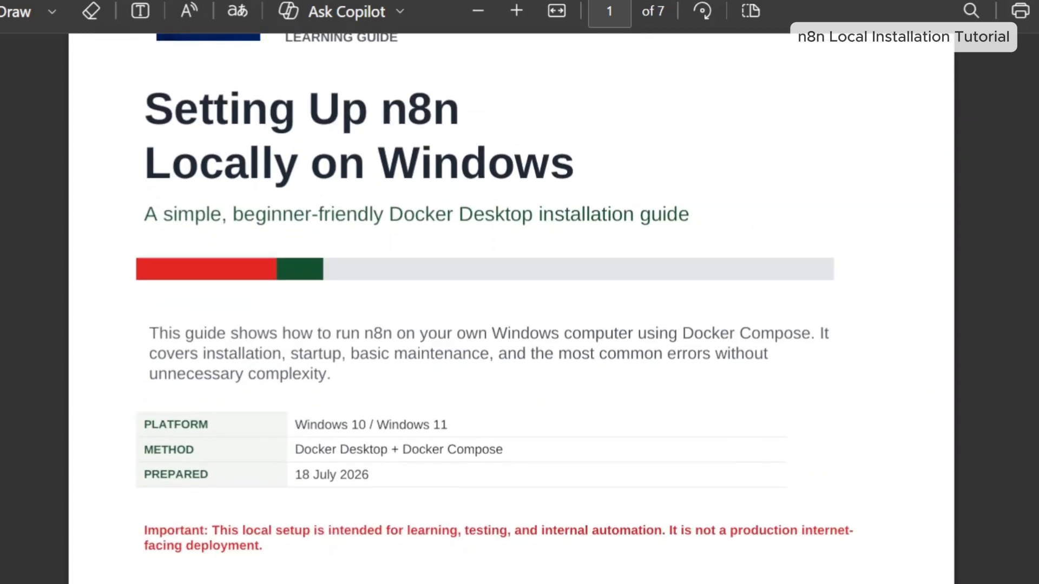
pyautogui.scroll(2, 511, 303)
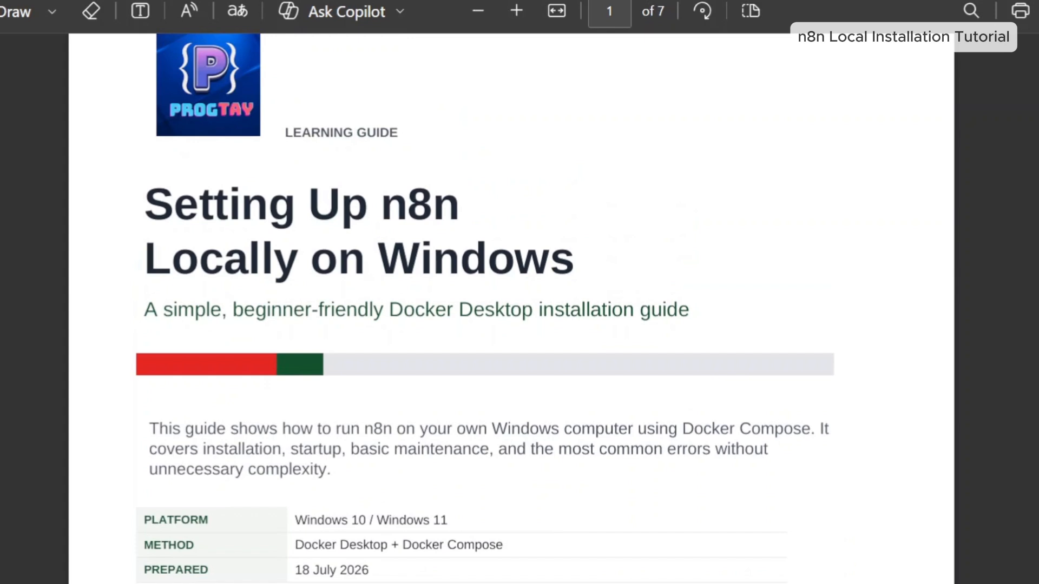
pyautogui.scroll(-1, 512, 303)
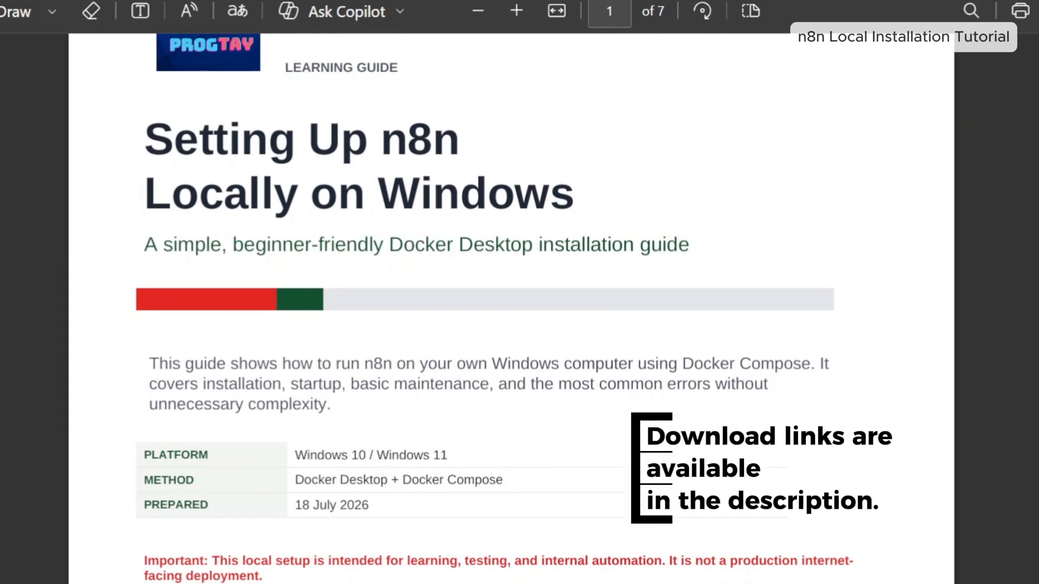
pyautogui.scroll(-4, 511, 308)
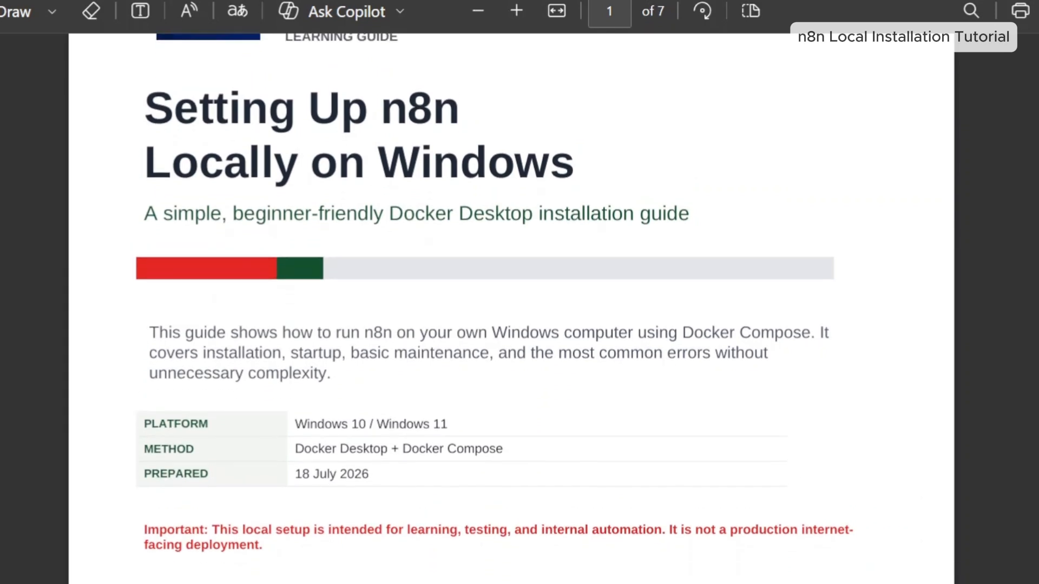
pyautogui.scroll(-6, 511, 309)
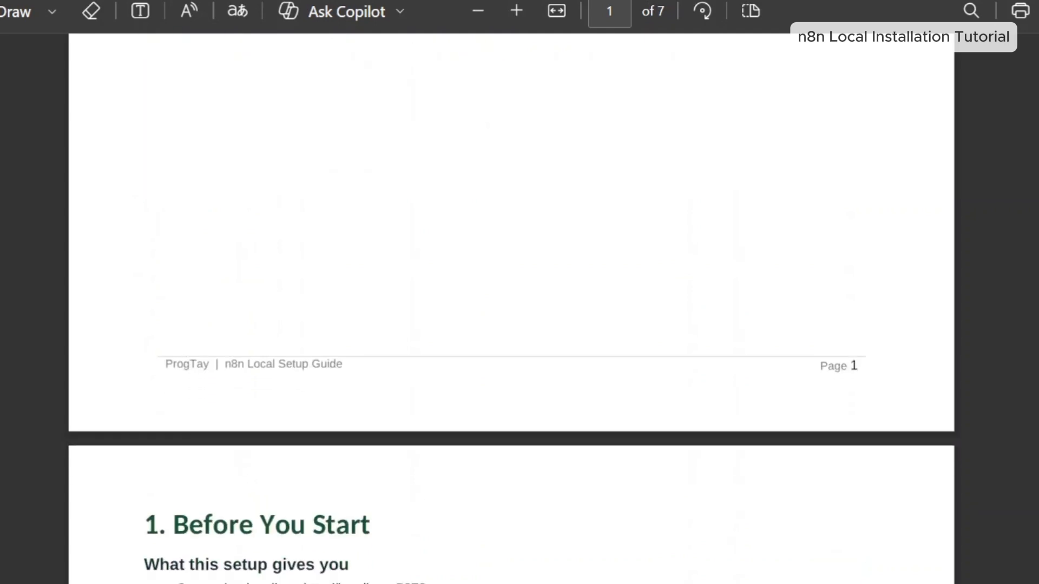
pyautogui.scroll(-2, 511, 308)
pyautogui.scroll(-1, 511, 309)
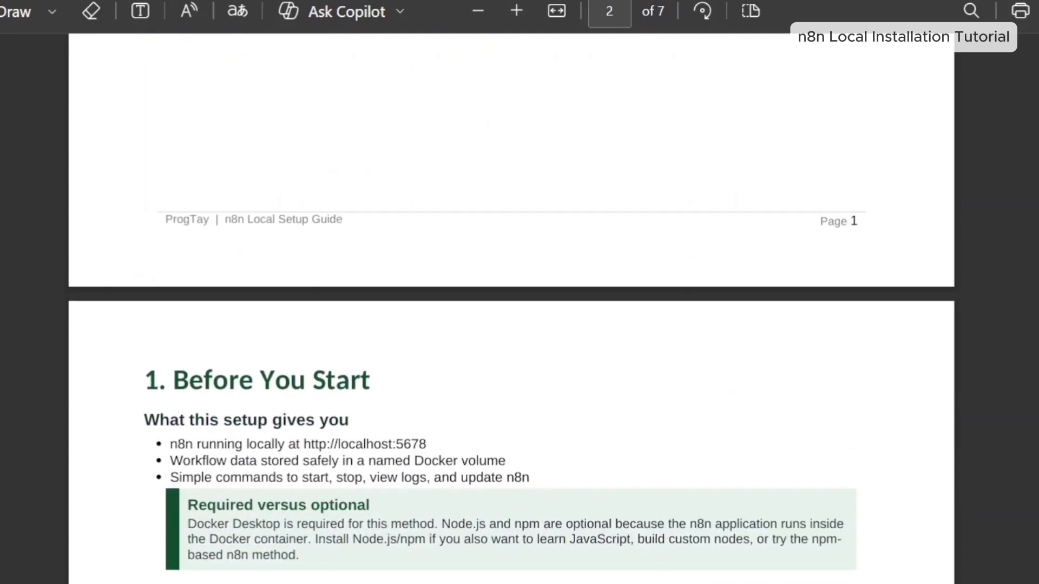
pyautogui.scroll(-1, 512, 309)
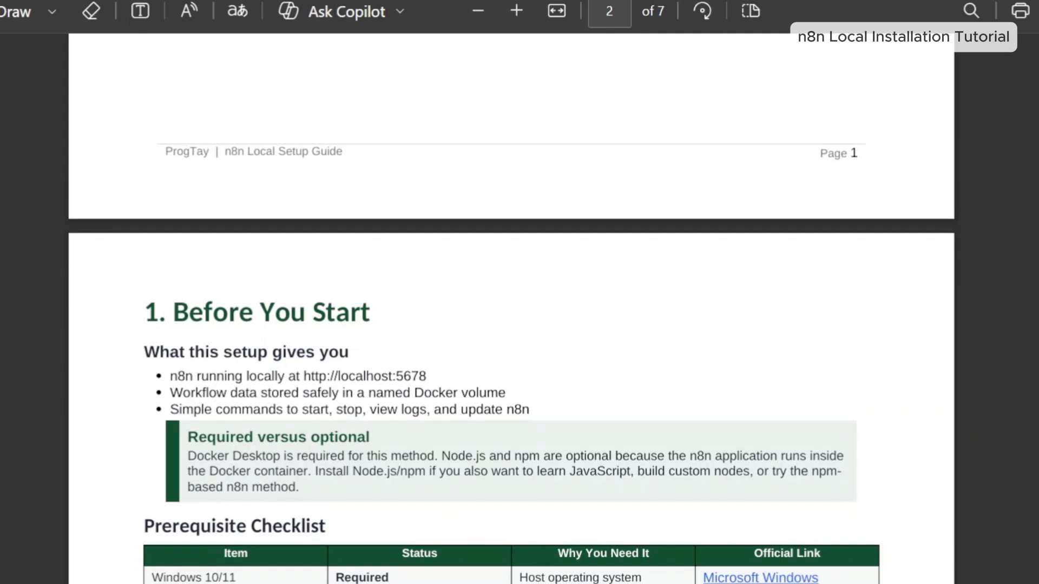
pyautogui.doubleClick(414, 410)
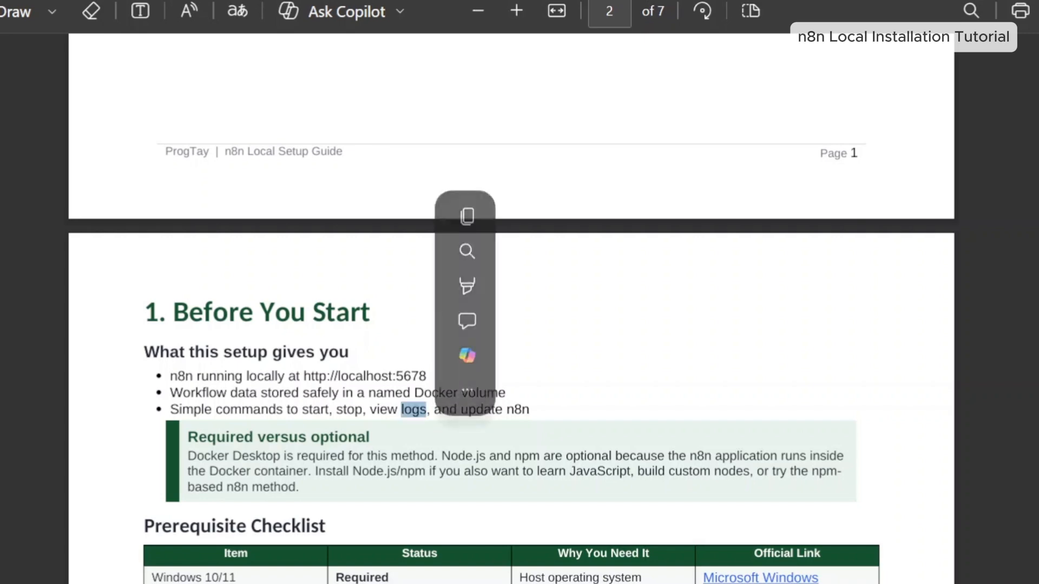
pyautogui.tripleClick(414, 410)
pyautogui.doubleClick(415, 410)
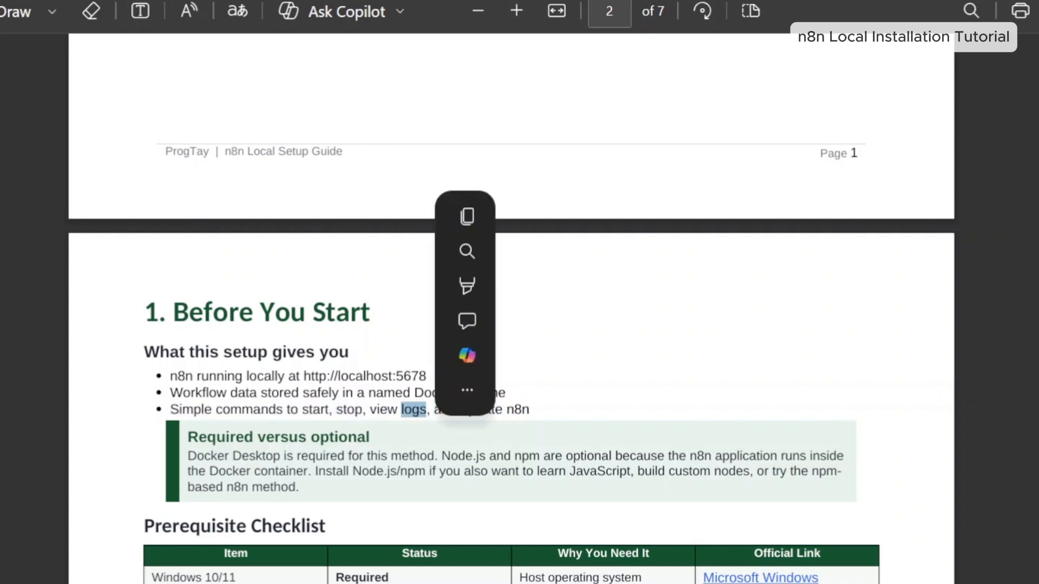
pyautogui.doubleClick(380, 393)
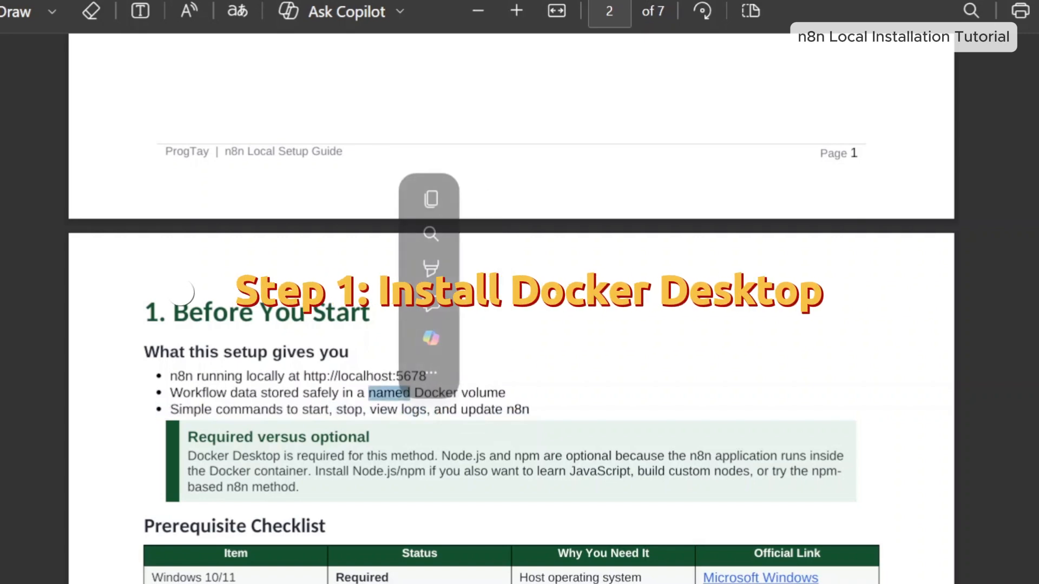
# Return to the desktop and open Google Chrome with one of the saved user profiles.
pyautogui.press('super+d')
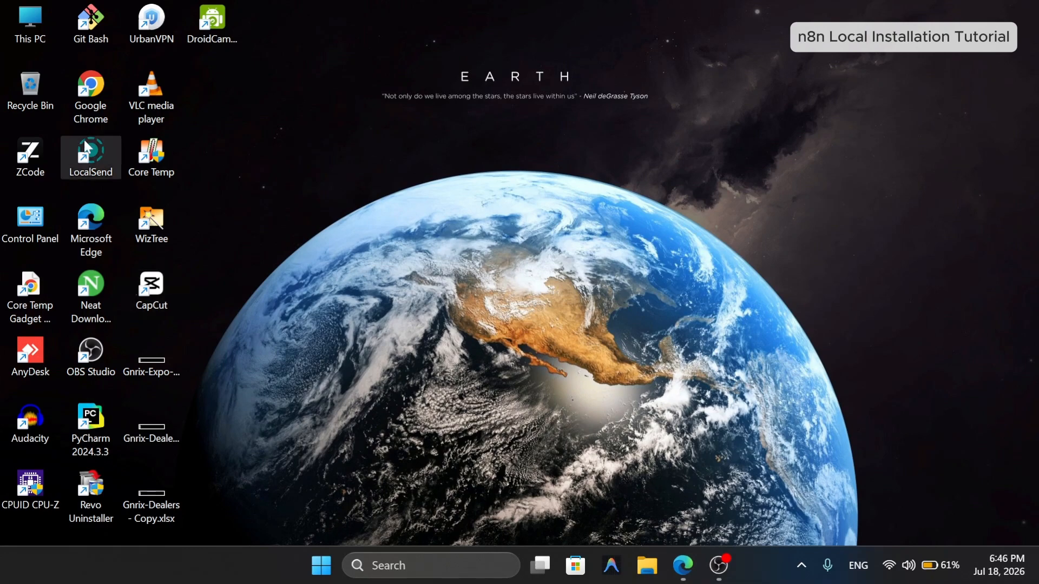
pyautogui.doubleClick(90, 87)
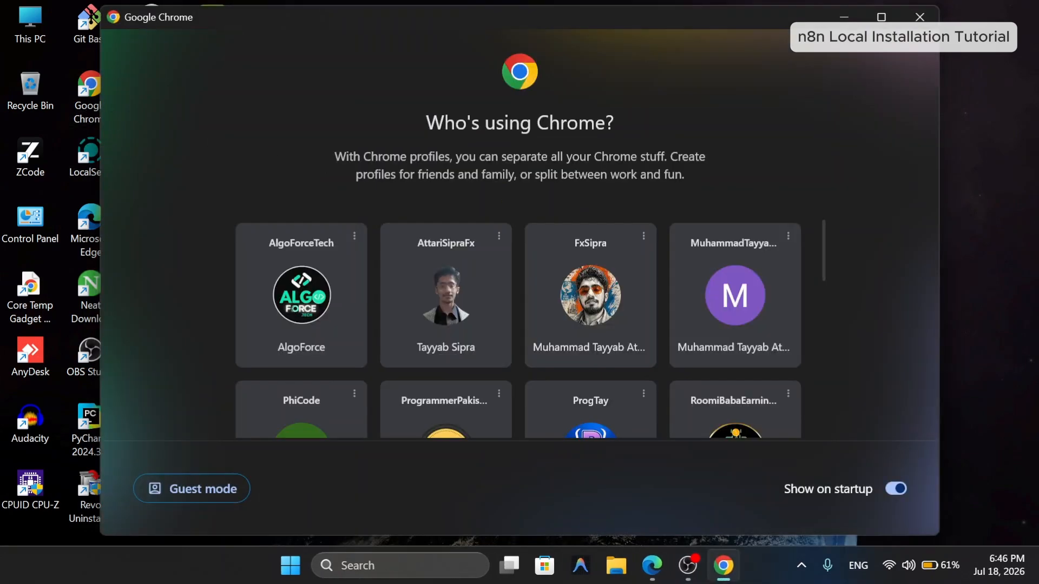
pyautogui.click(575, 295)
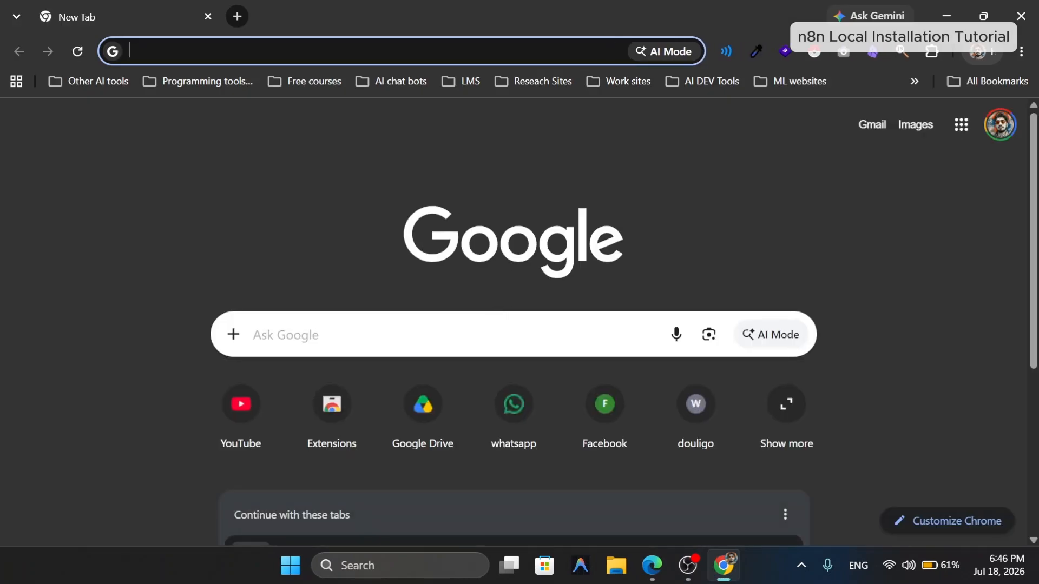
# Search Google for docker desktop and open the Docker Desktop product page on docker.com.
pyautogui.click(495, 335)
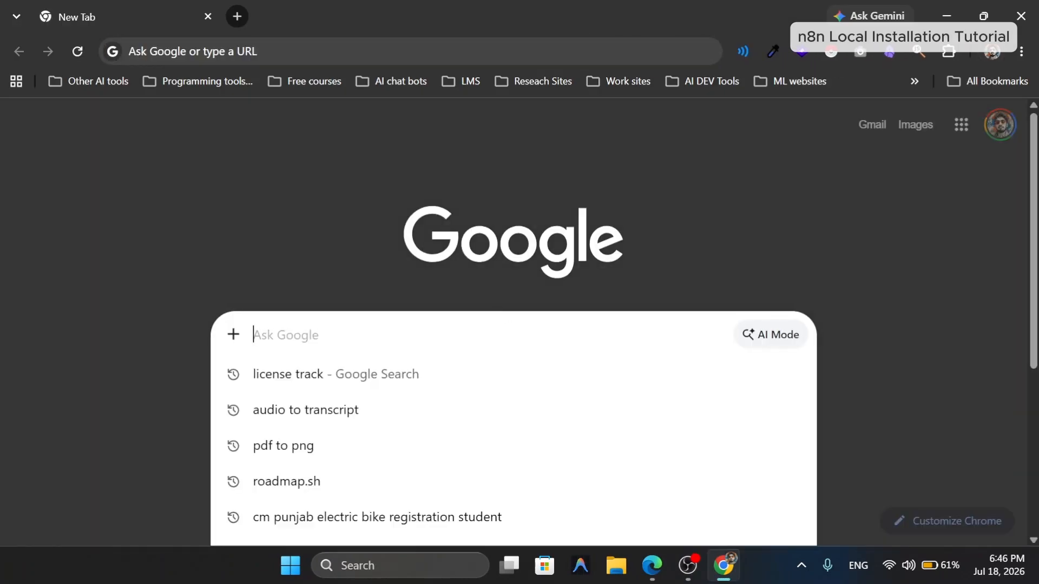
pyautogui.write('docker')
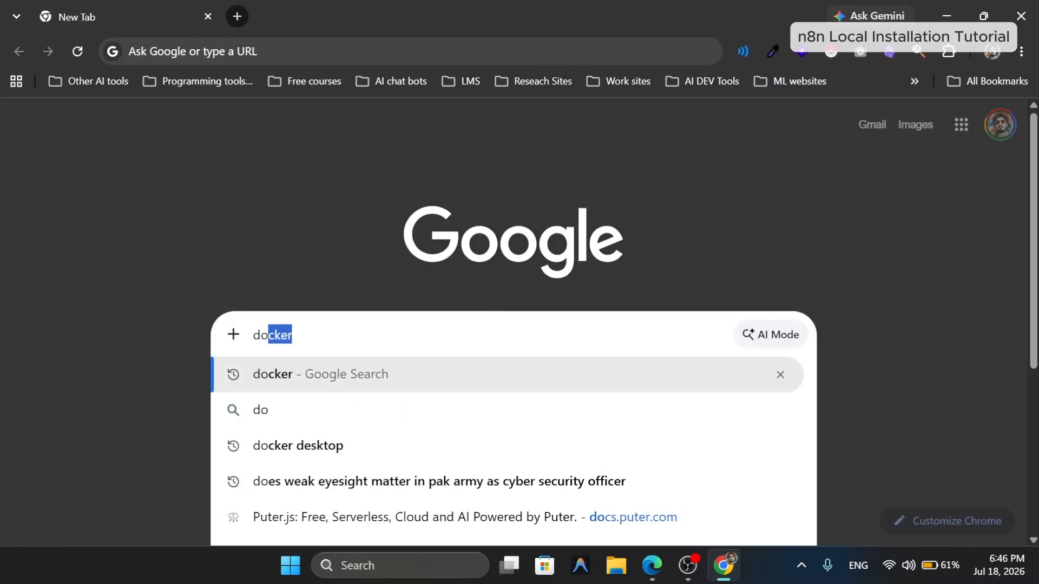
pyautogui.click(438, 452)
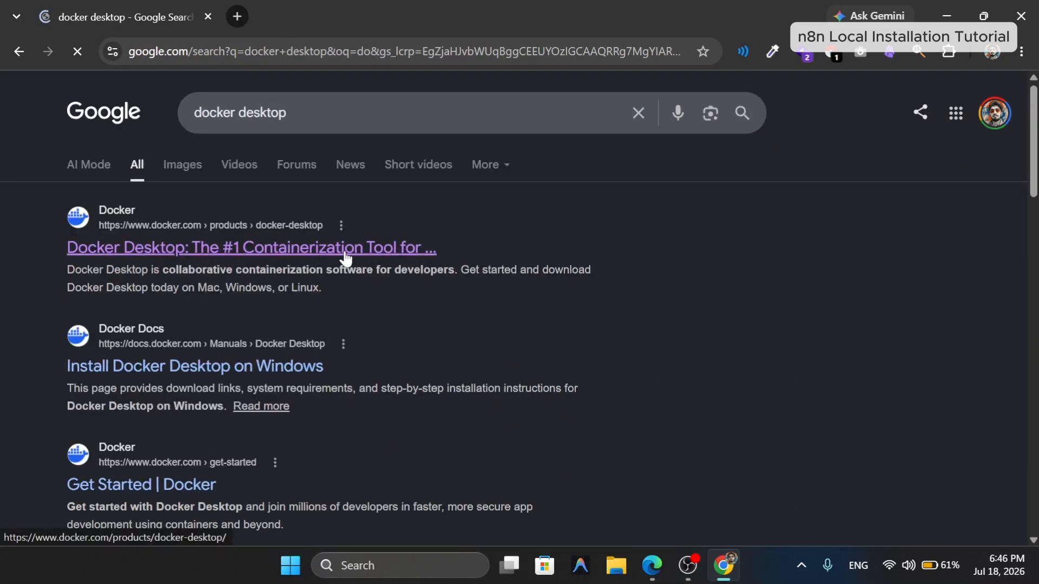
pyautogui.click(344, 252)
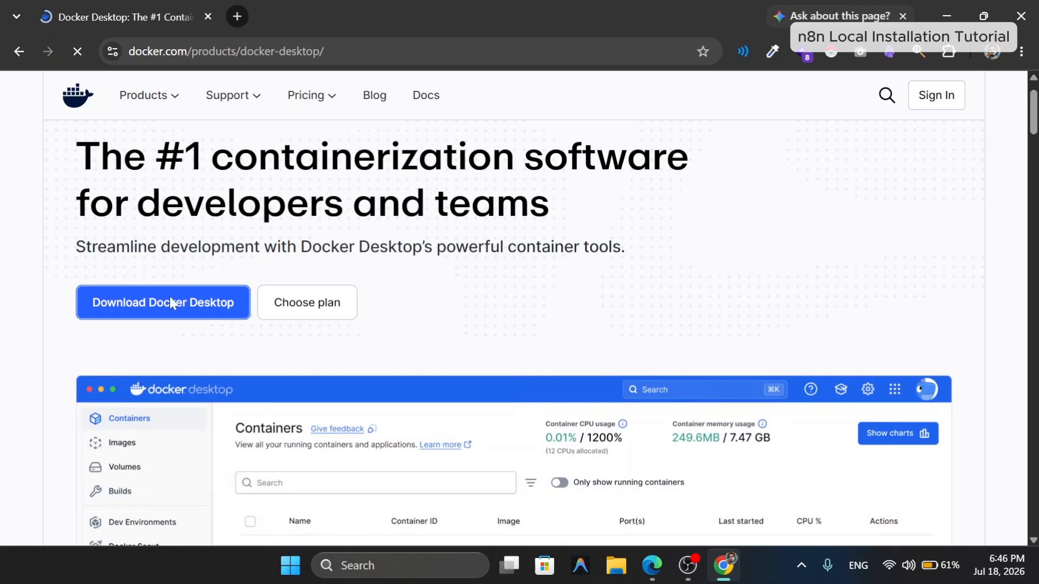
# Request the Docker Desktop download for Windows – AMD64, cancel it in the download manager and dismiss the exception prompt.
pyautogui.moveTo(174, 302)
pyautogui.scroll(-1, 171, 308)
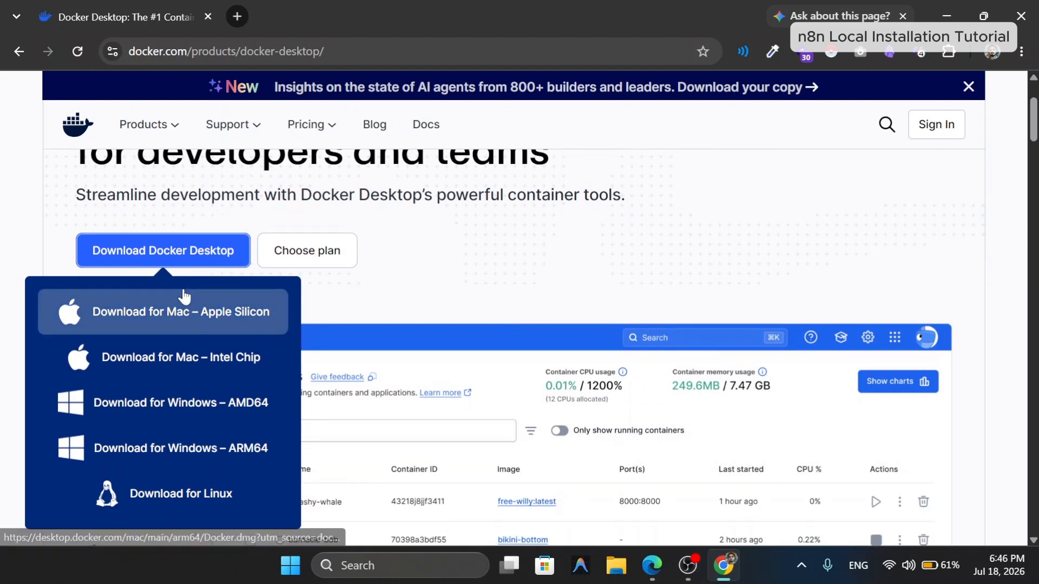
pyautogui.click(231, 401)
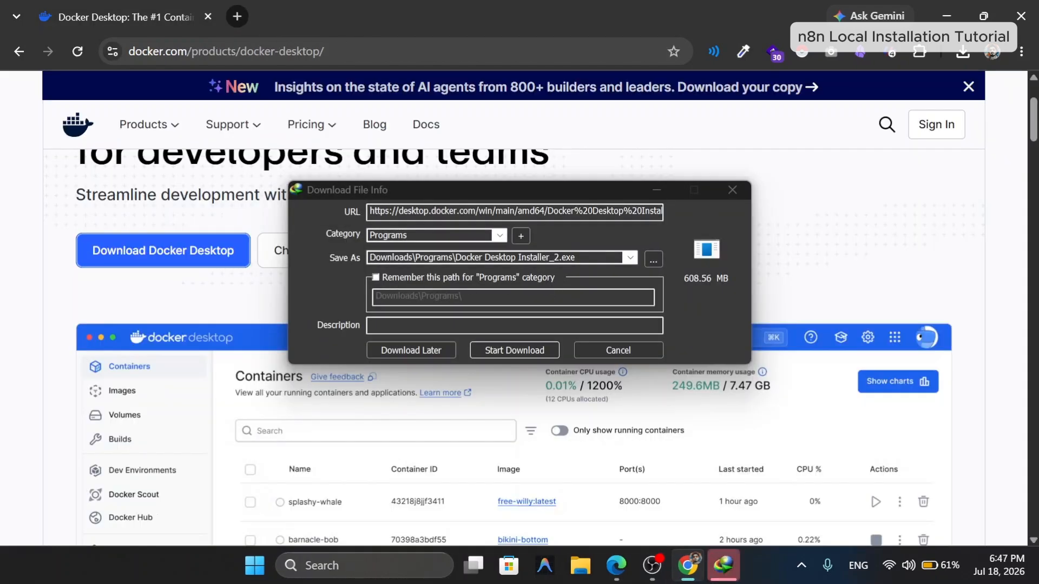
pyautogui.click(617, 351)
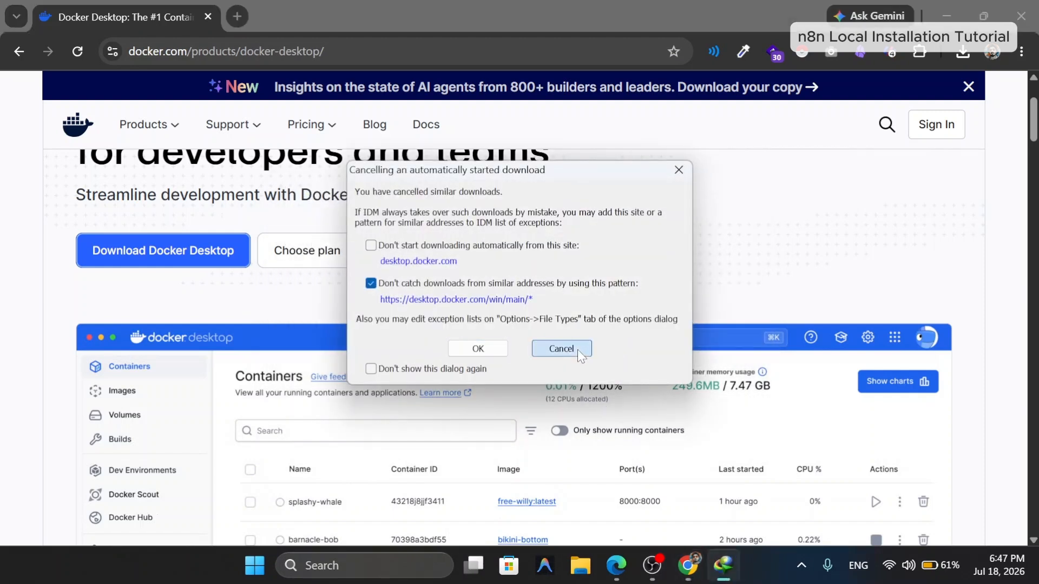
pyautogui.click(577, 351)
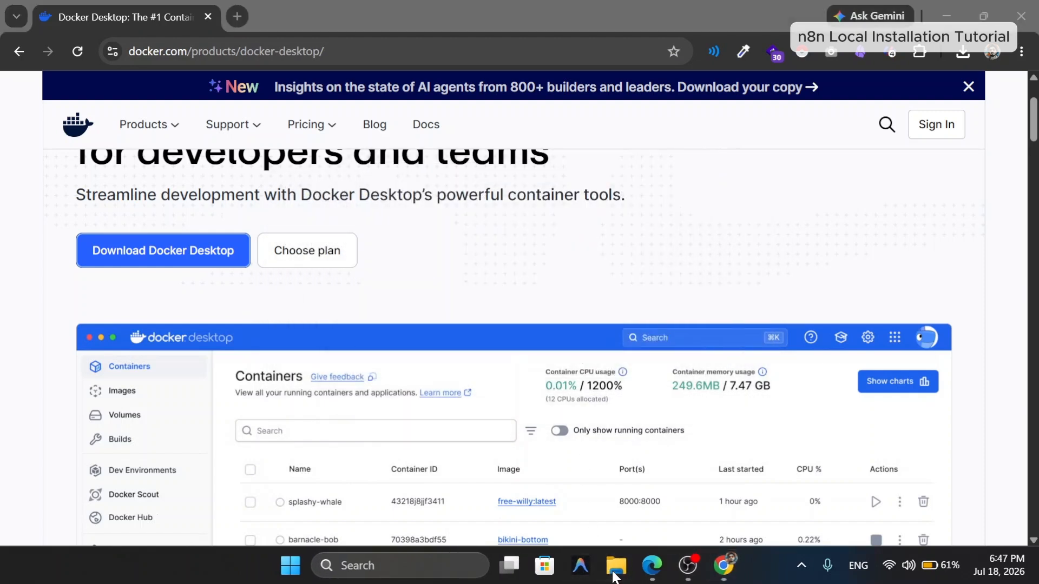
# Launch Docker Desktop Installer.exe from the Programs folder inside Downloads in File Explorer.
pyautogui.click(615, 566)
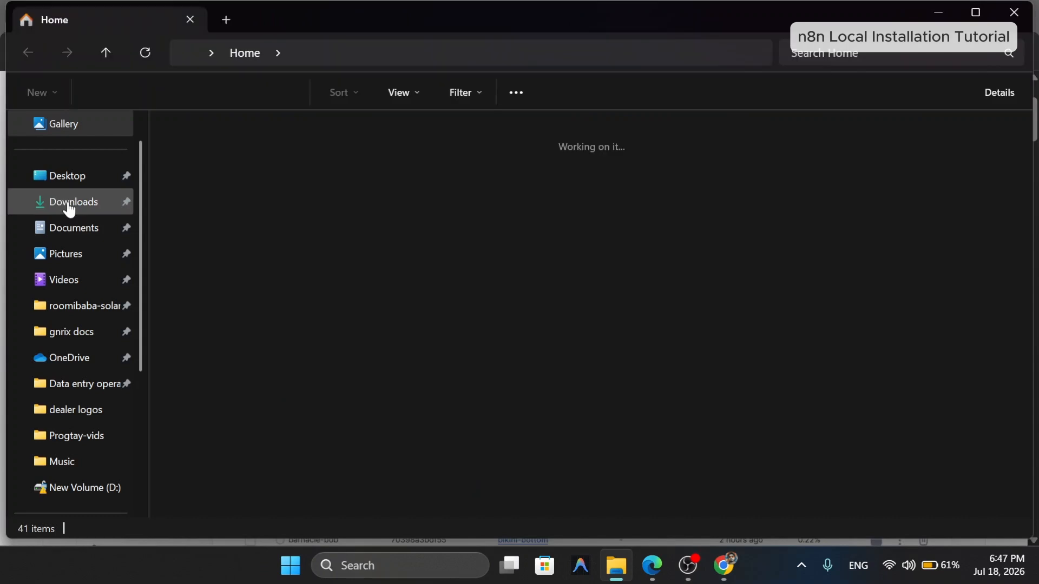
pyautogui.click(67, 202)
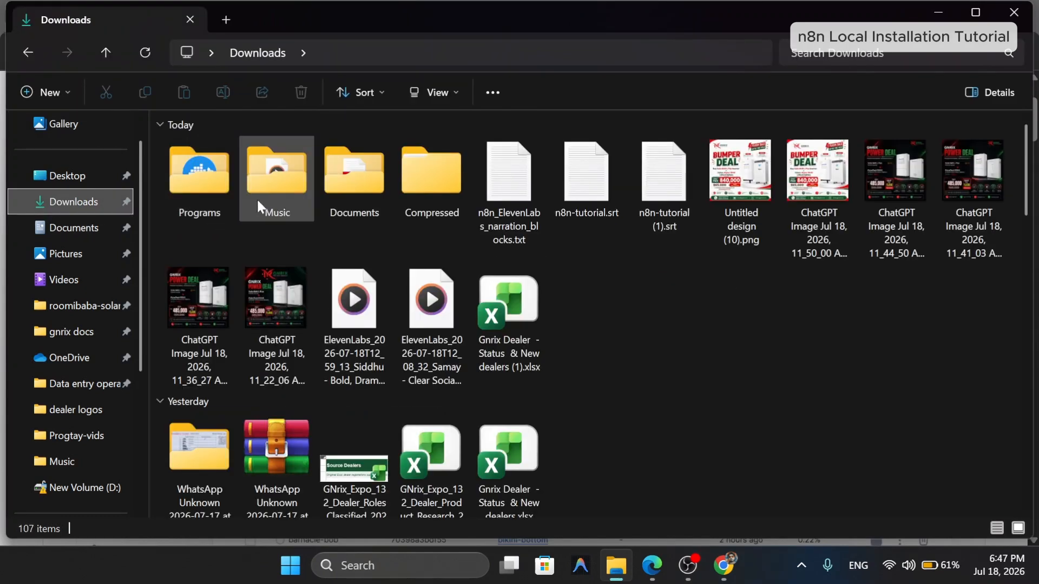
pyautogui.click(216, 195)
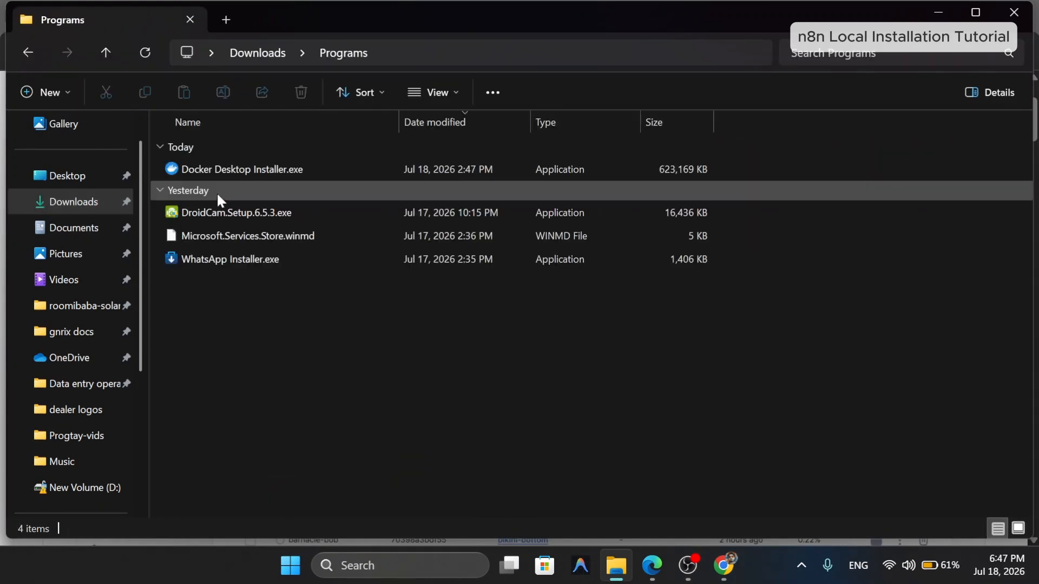
pyautogui.click(222, 170)
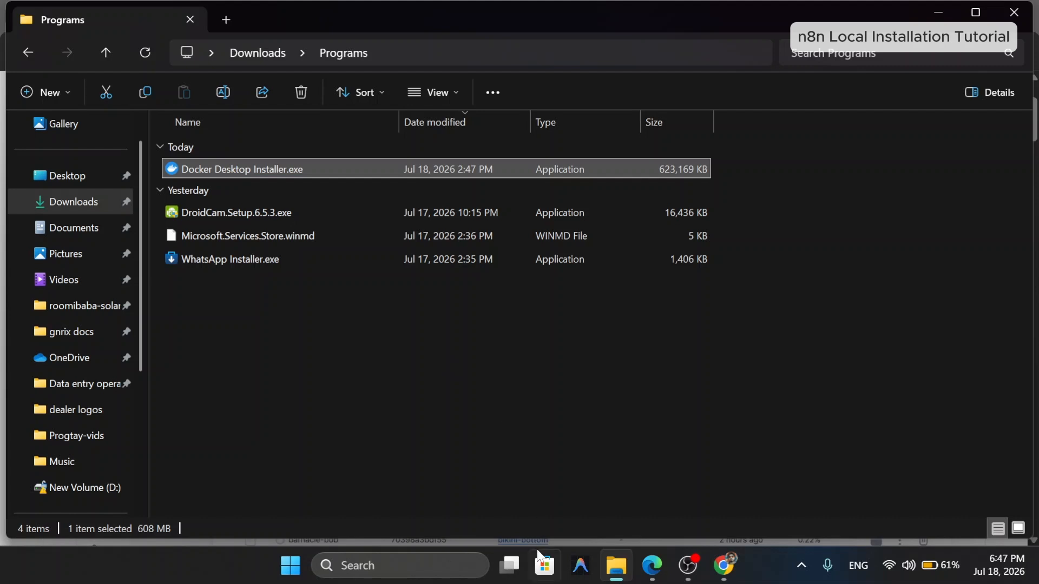
# Look up Docker Desktop in the Microsoft Store with the search text dock, view its app page, and minimize the store.
pyautogui.click(542, 568)
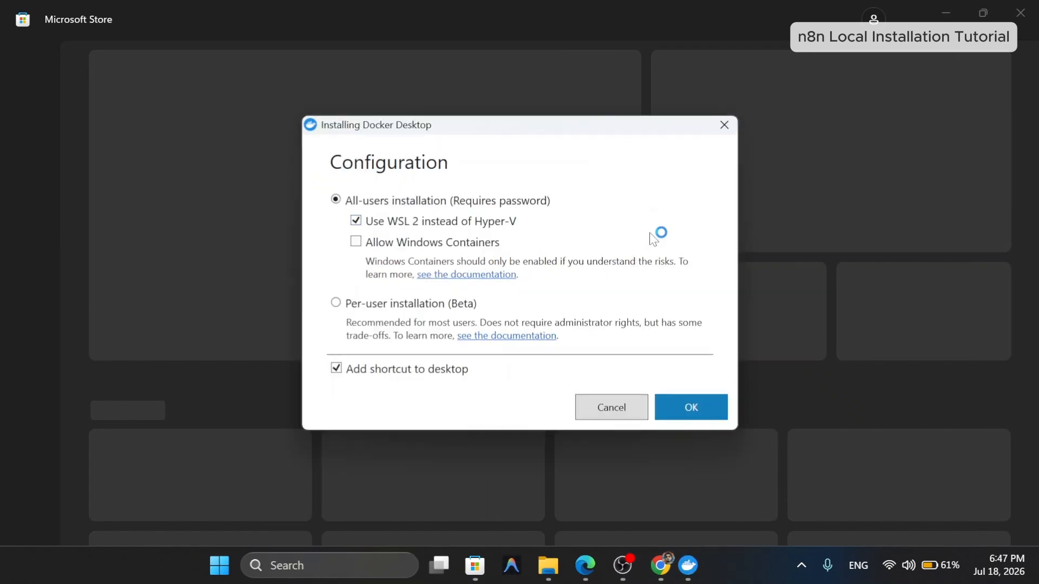
pyautogui.click(721, 6)
pyautogui.click(471, 12)
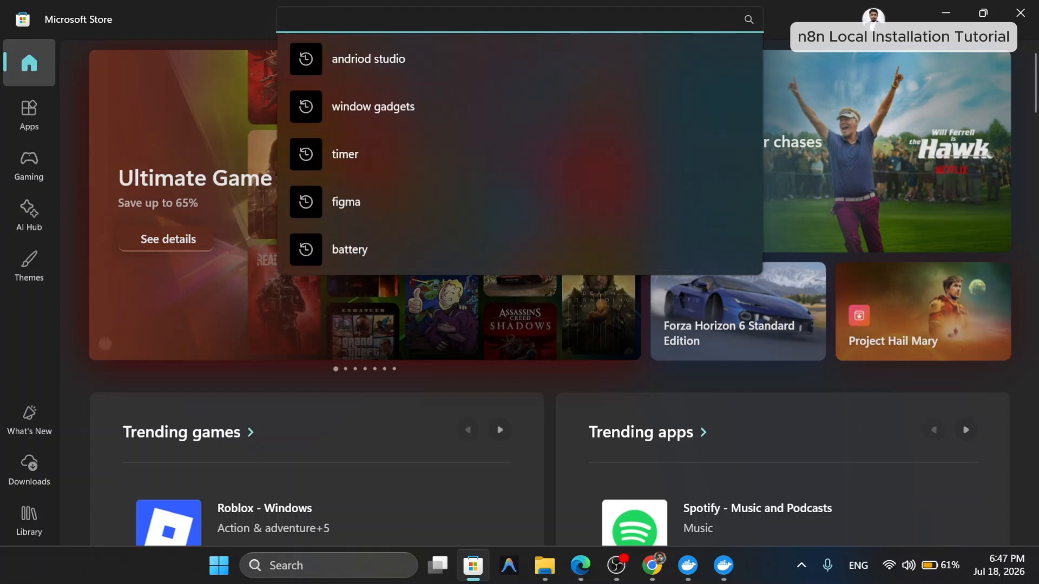
pyautogui.write('do')
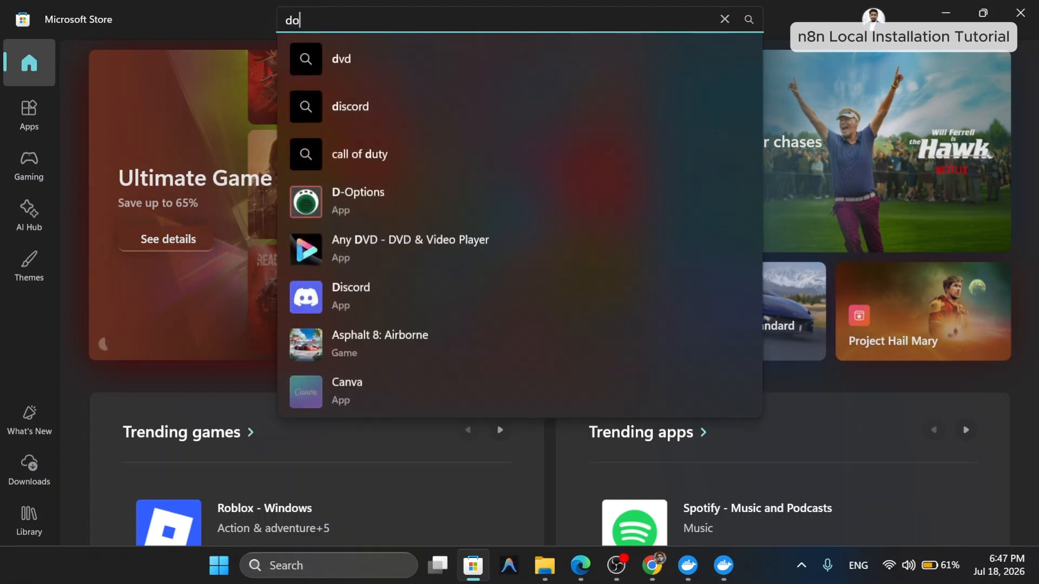
pyautogui.write('ck')
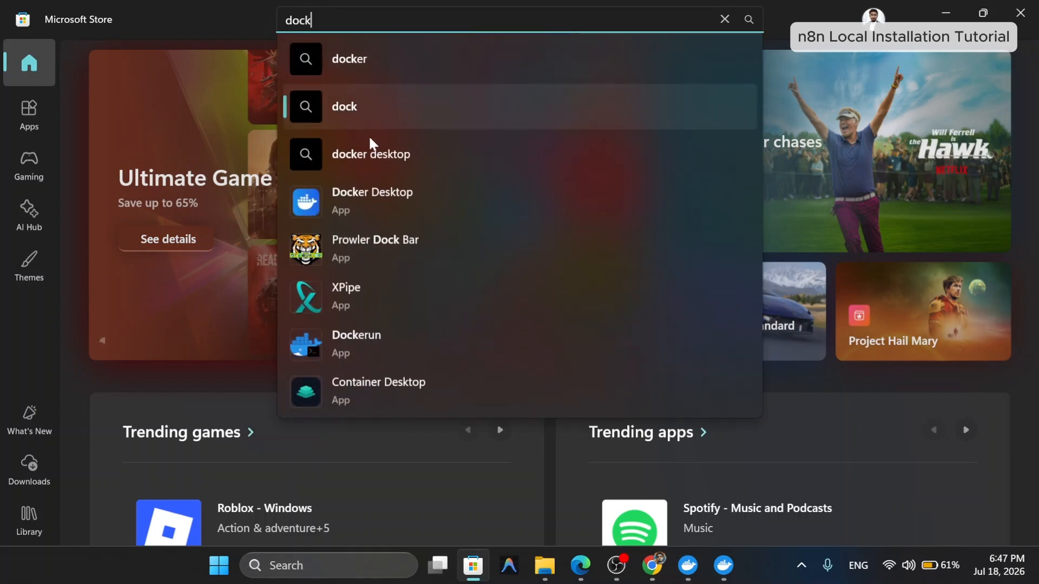
pyautogui.click(381, 197)
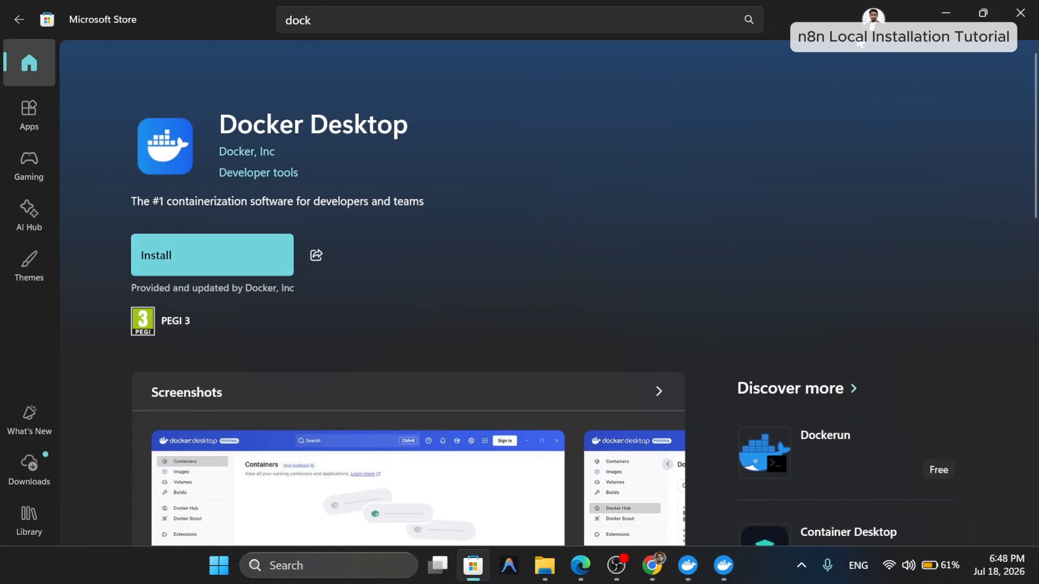
pyautogui.click(941, 9)
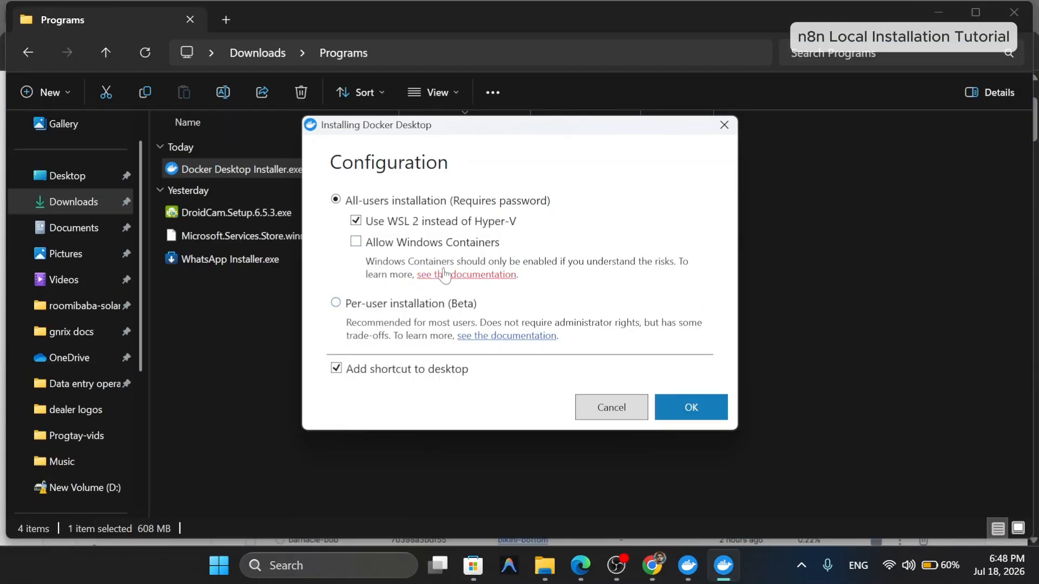
# Allow Windows Containers for the all-users WSL 2 installation, confirm the installer's configuration, and dismiss the installer's warning.
pyautogui.click(363, 245)
pyautogui.click(677, 408)
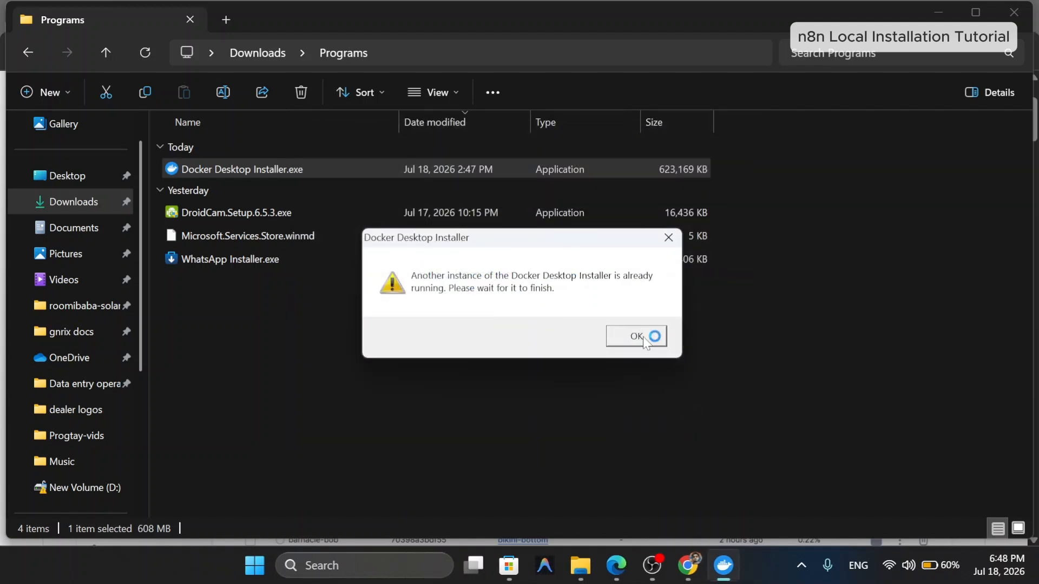
pyautogui.click(639, 337)
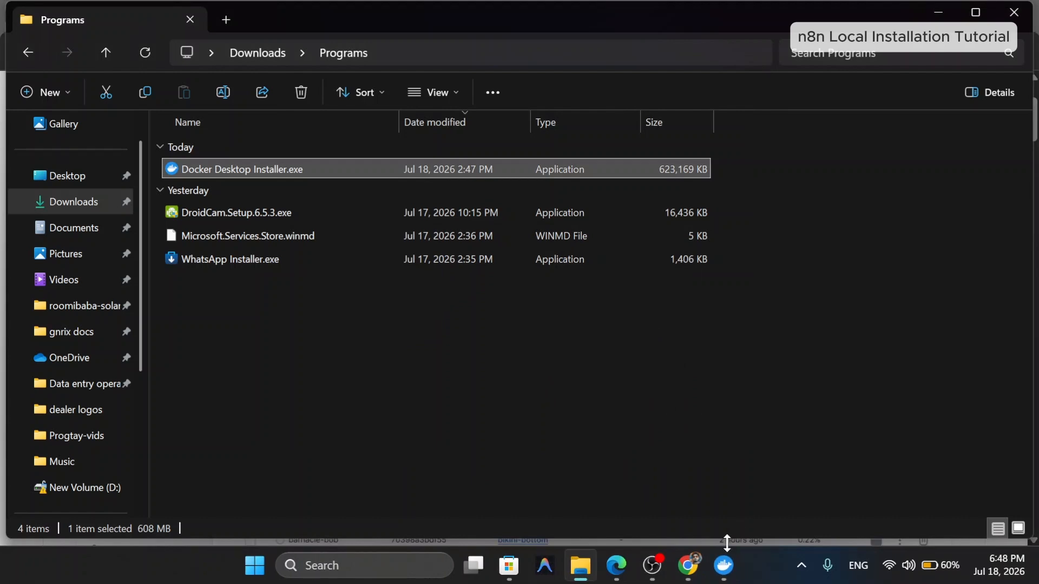
# Bring the Docker Desktop installer forward, close it once the installation finishes, and show the Windows desktop.
pyautogui.click(724, 565)
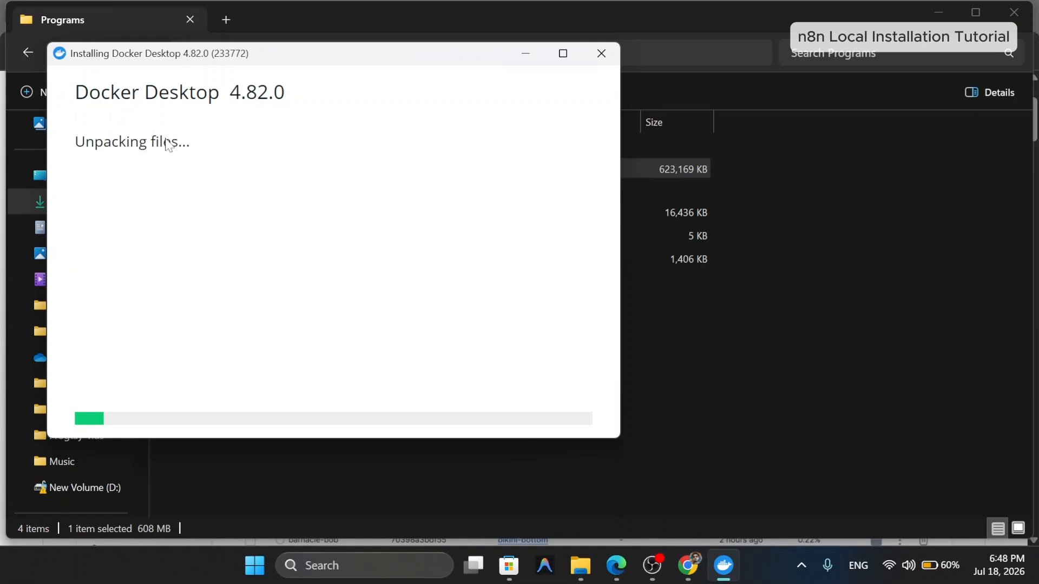
pyautogui.doubleClick(119, 59)
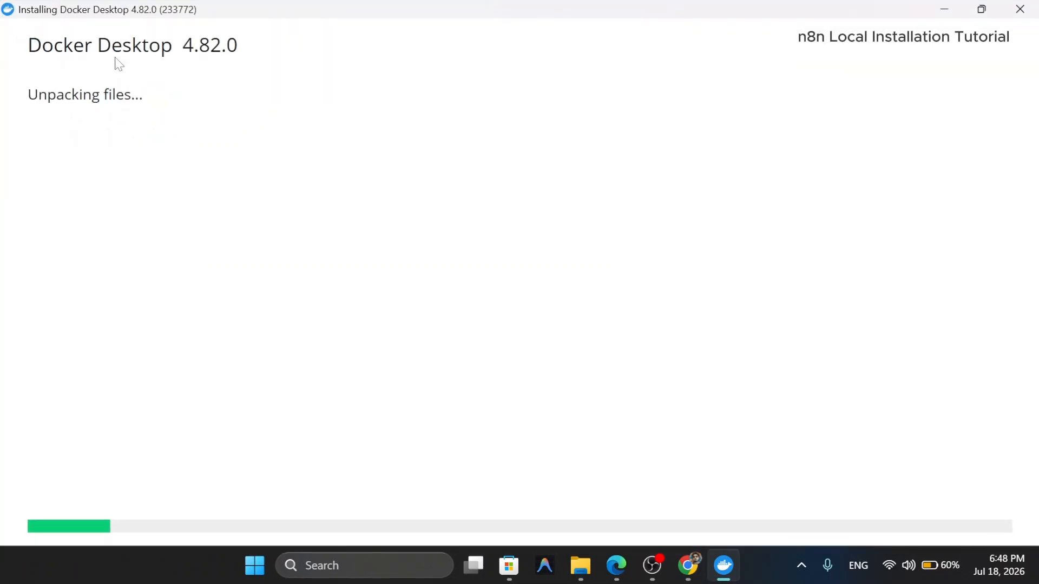
pyautogui.doubleClick(146, 12)
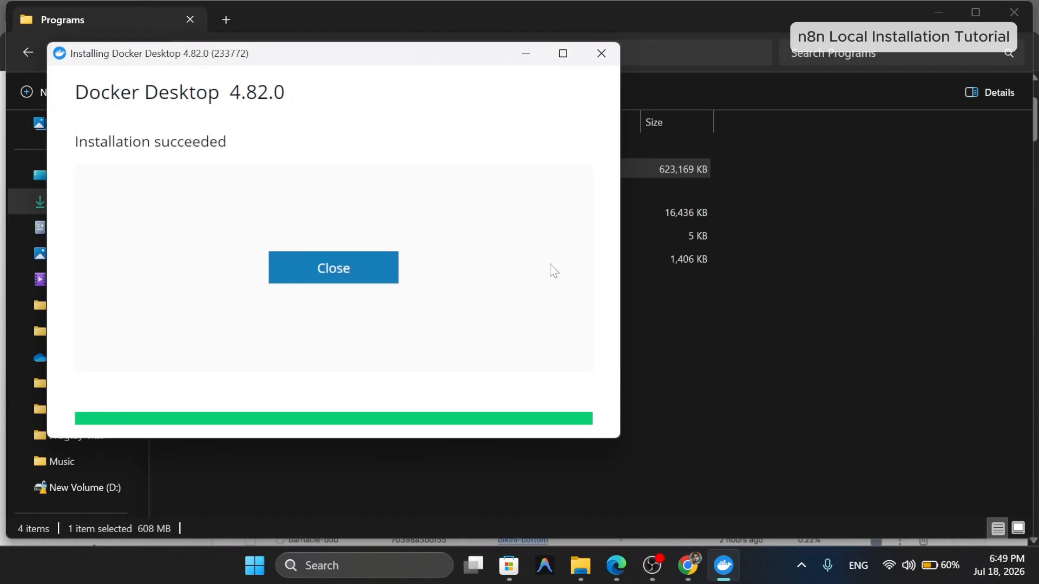
pyautogui.click(371, 280)
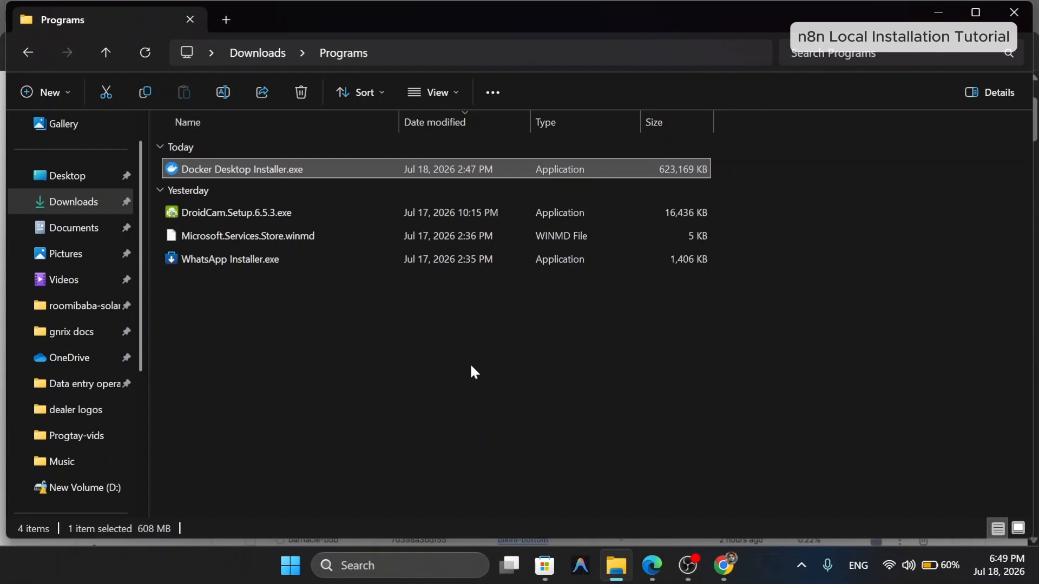
pyautogui.press('super+d')
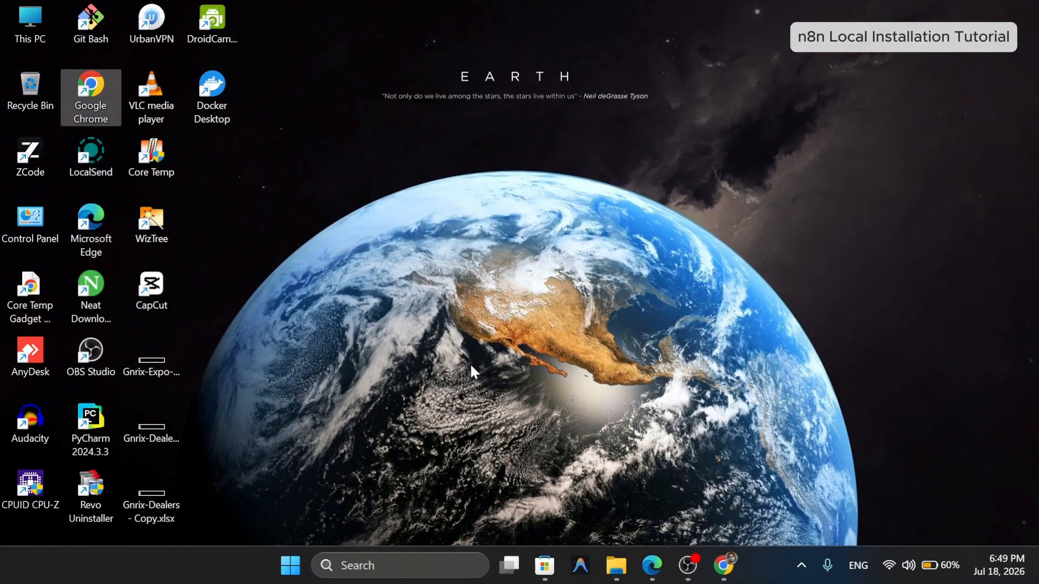
# Find Docker Desktop with the Windows search text dock, launch it, and accept the Docker Subscription Service Agreement.
pyautogui.click(414, 566)
pyautogui.write('do')
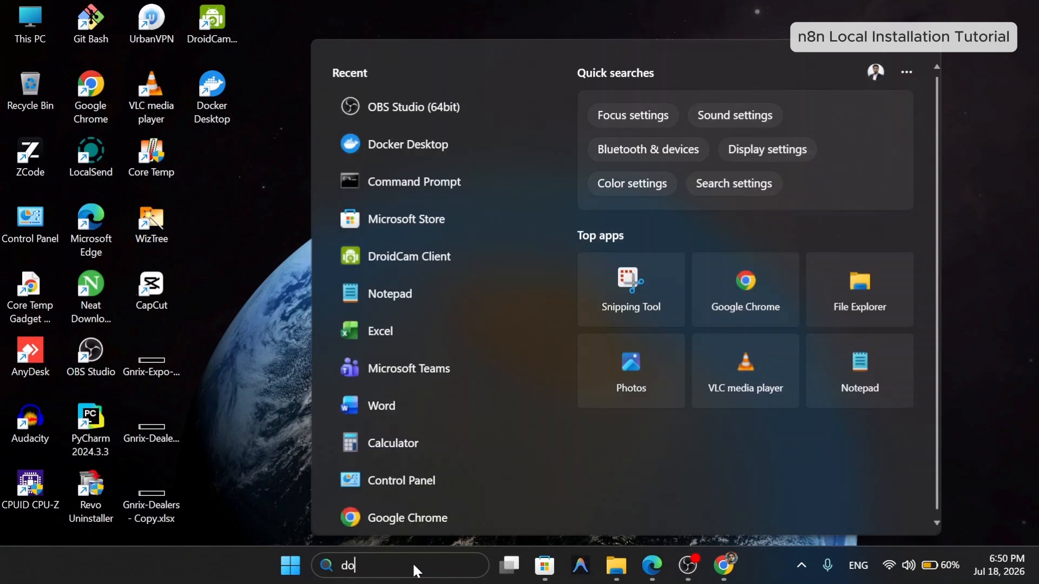
pyautogui.write('ck')
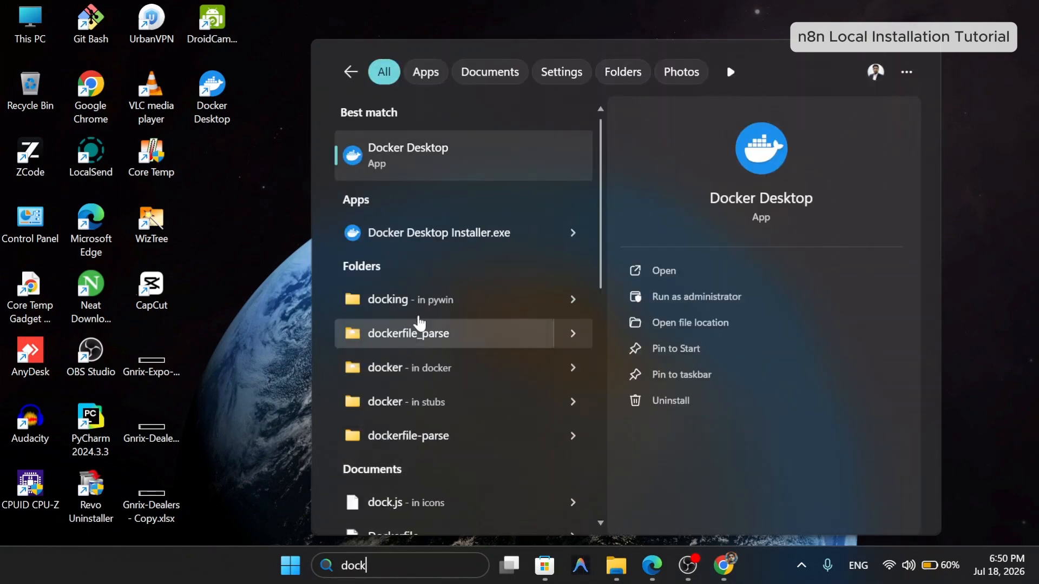
pyautogui.click(446, 171)
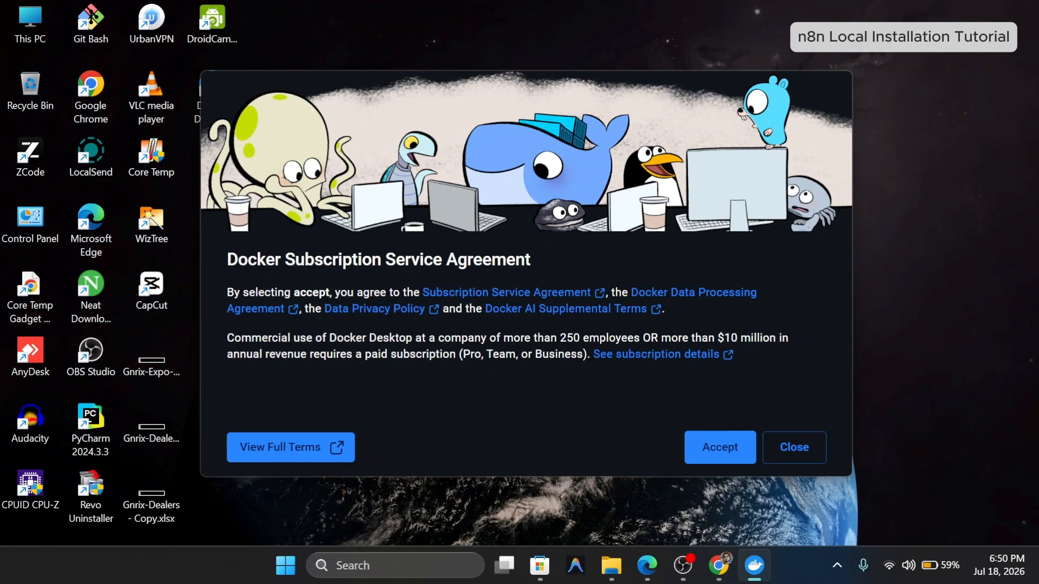
pyautogui.click(708, 459)
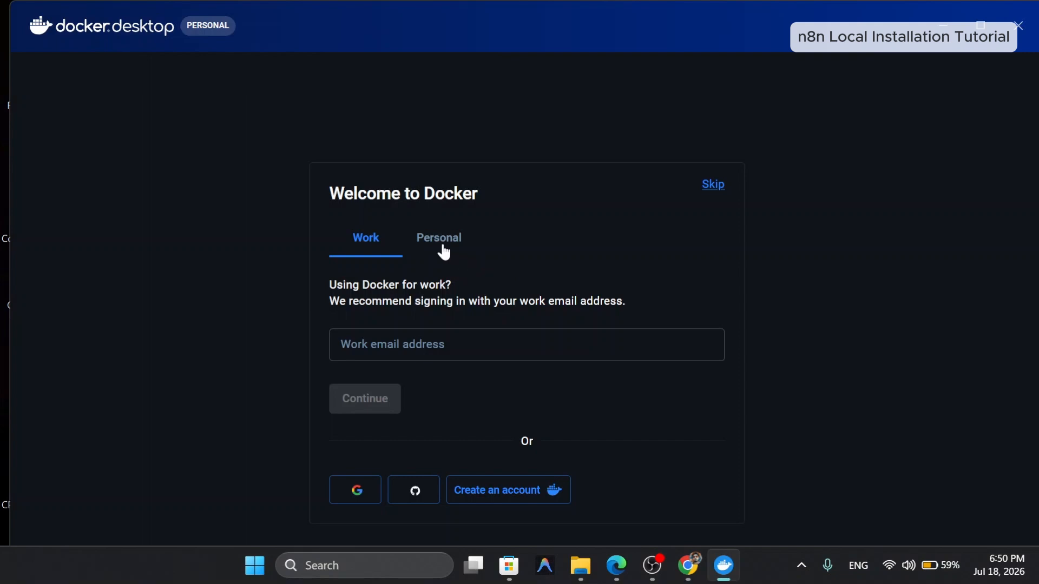
# Sign in to Docker as a Personal user with a Google account and proceed from the browser to Docker Desktop.
pyautogui.click(448, 253)
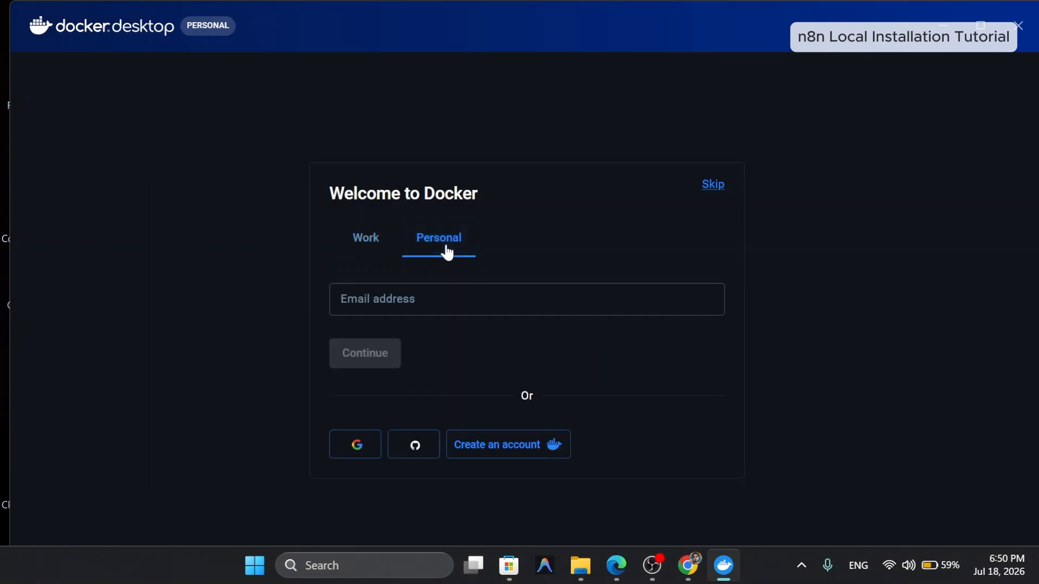
pyautogui.click(360, 448)
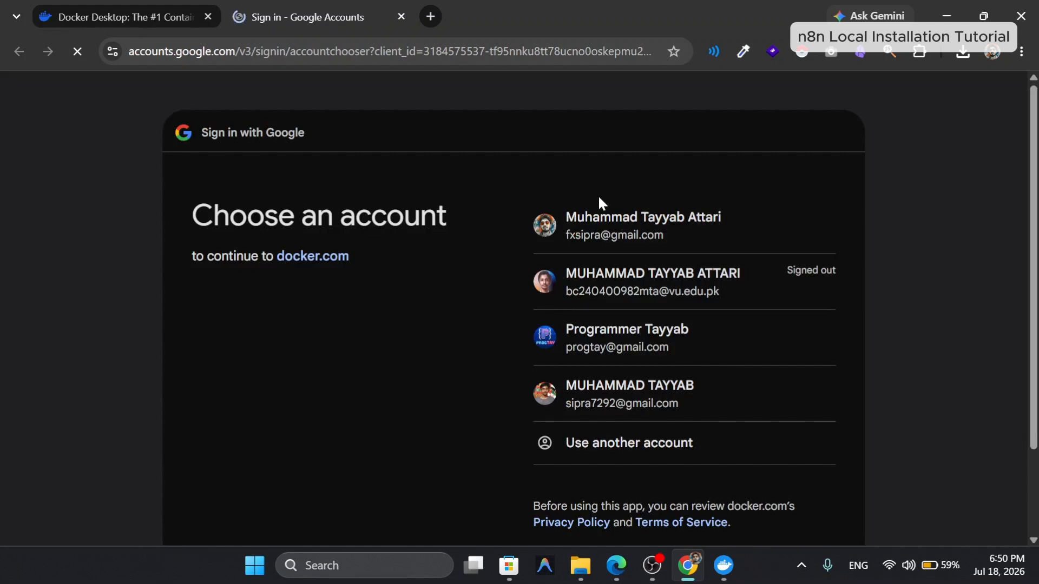
pyautogui.doubleClick(626, 237)
pyautogui.tripleClick(678, 236)
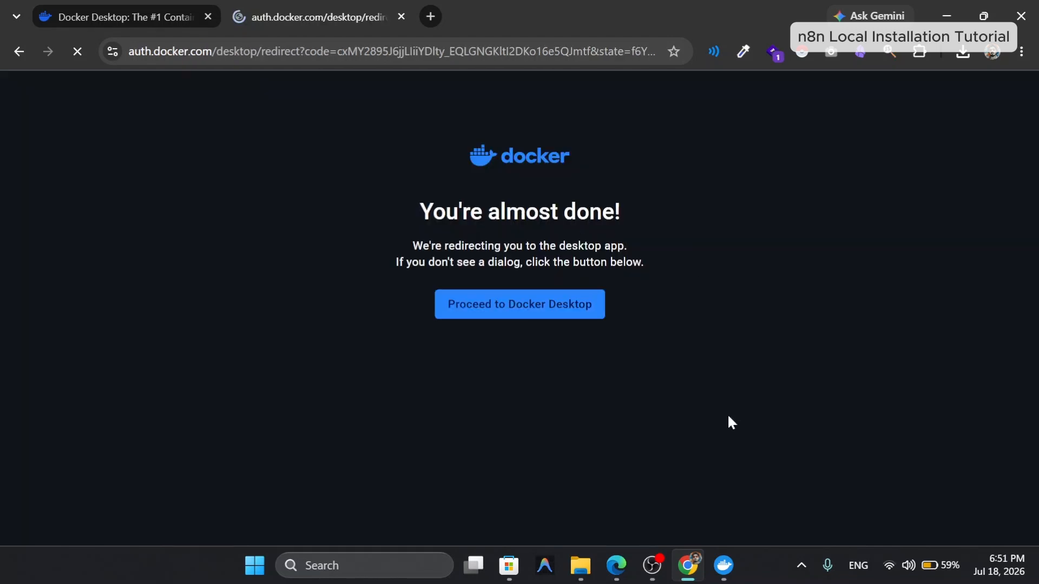
pyautogui.click(689, 565)
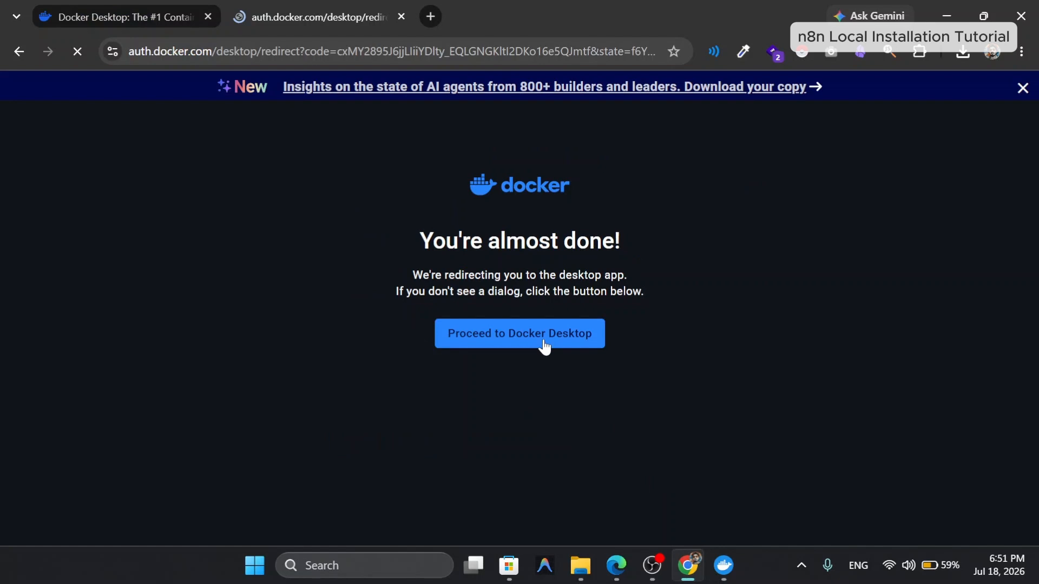
pyautogui.click(545, 347)
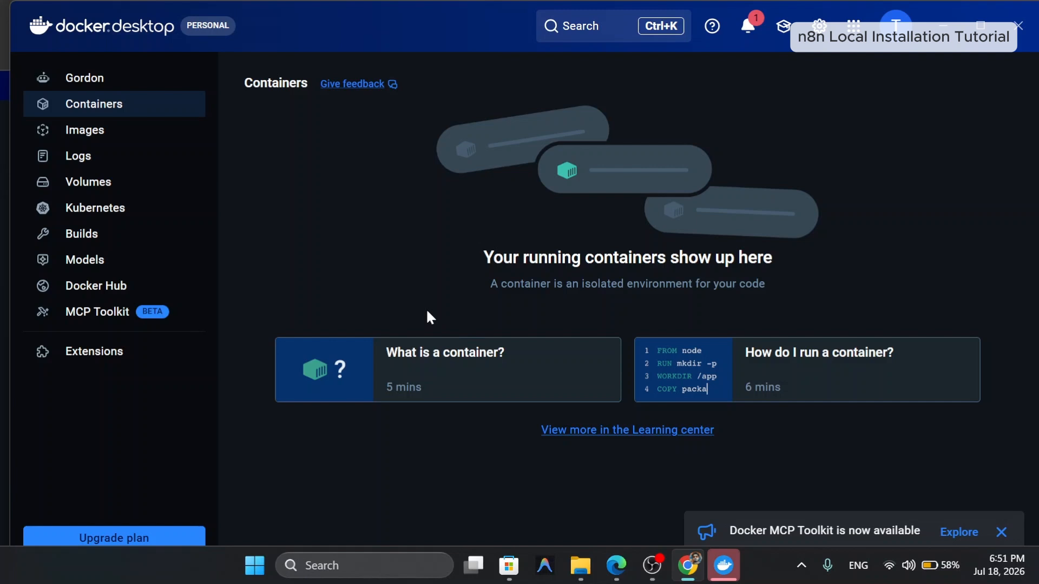
# Switch to the n8n setup guide PDF in Microsoft Edge and open the Node.js download link in its Prerequisite Checklist.
pyautogui.click(615, 567)
pyautogui.scroll(10, 486, 339)
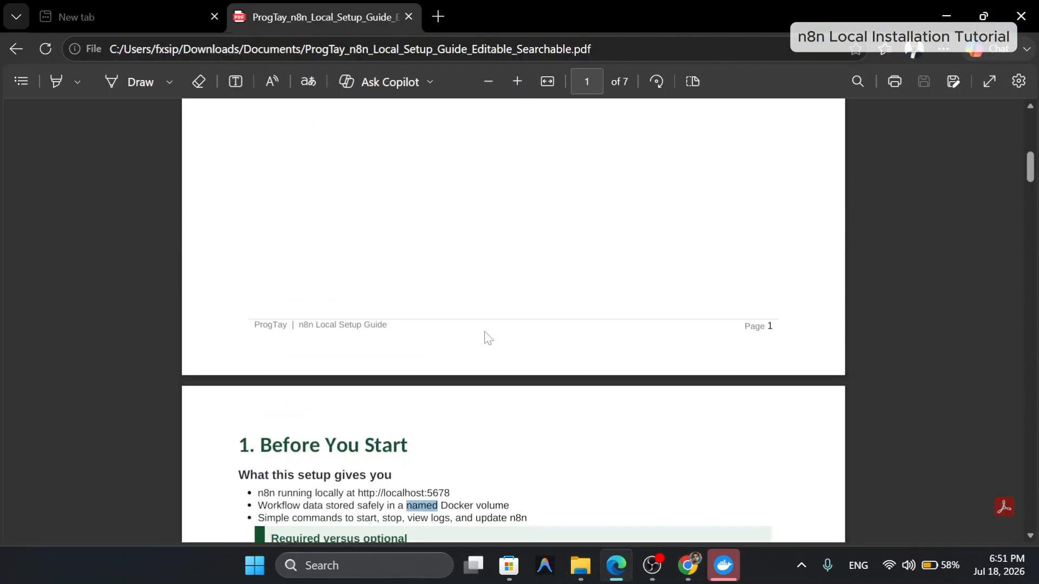
pyautogui.scroll(-3, 486, 338)
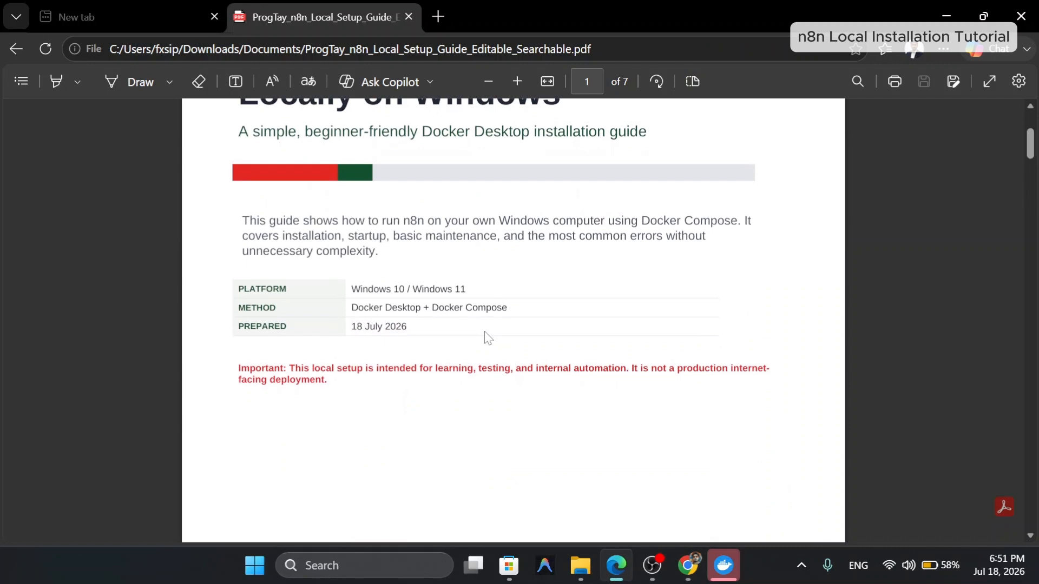
pyautogui.scroll(-10, 486, 339)
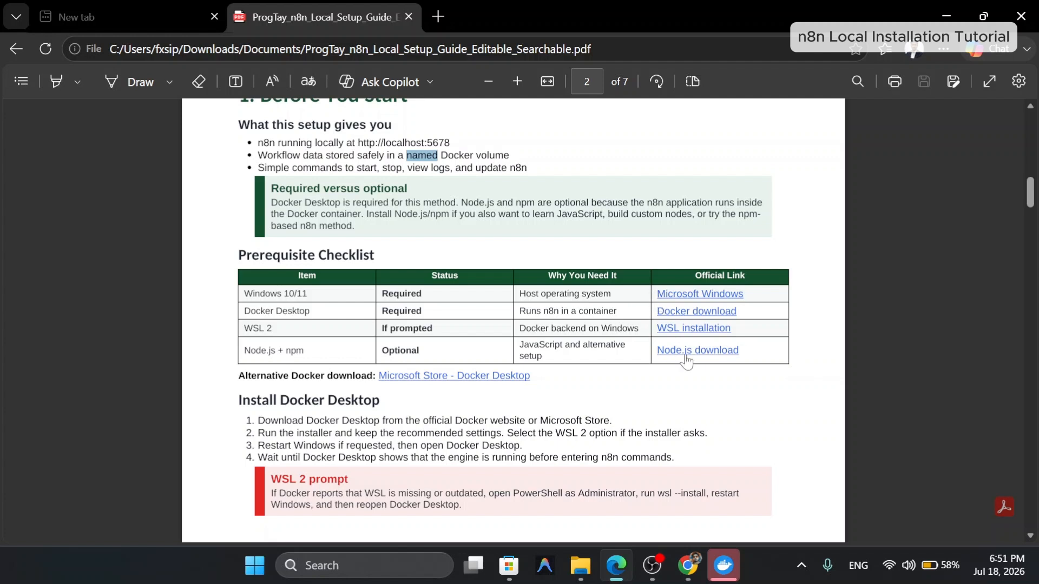
pyautogui.click(702, 353)
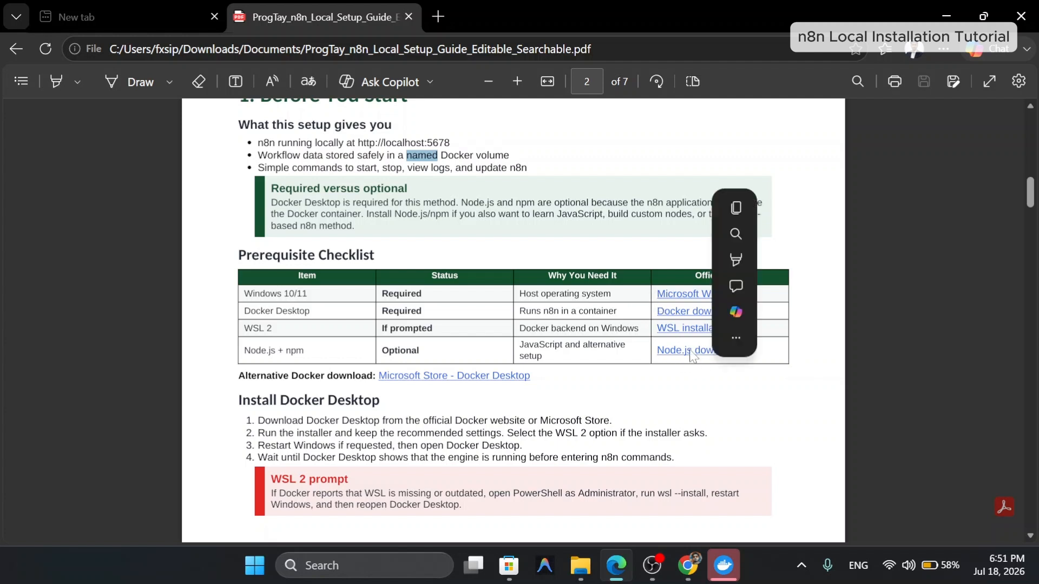
pyautogui.click(693, 353)
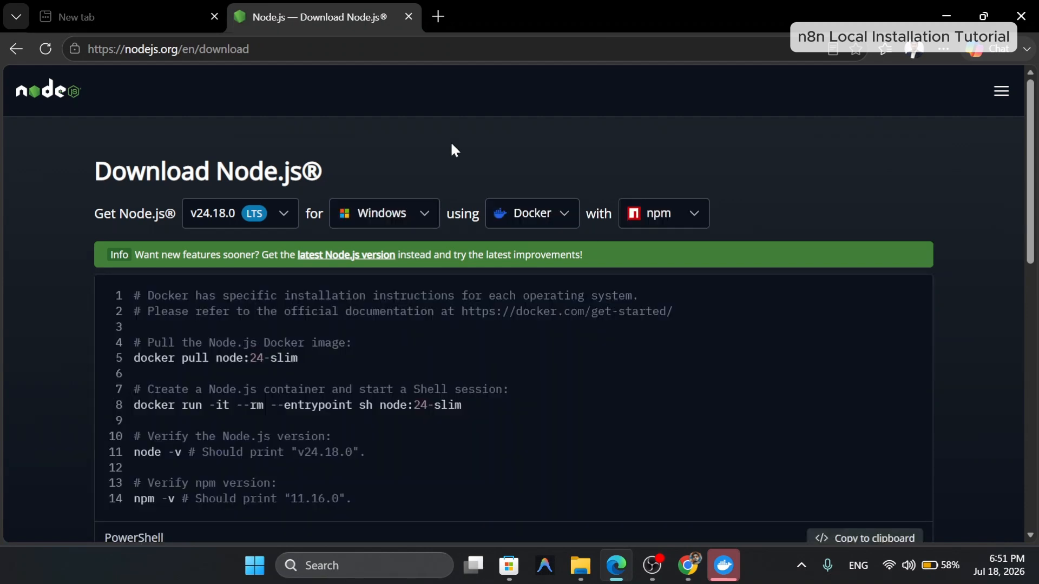
# Review the prebuilt Windows installer options on the Node.js download page and return to the guide's Install Docker Desktop section.
pyautogui.scroll(-4, 424, 341)
pyautogui.scroll(-2, 424, 341)
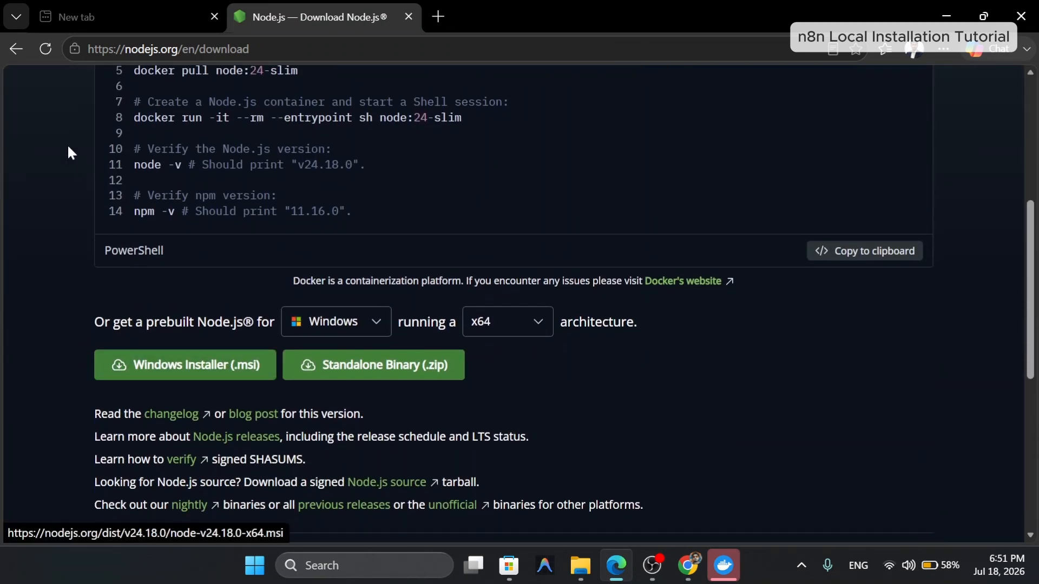
pyautogui.click(14, 51)
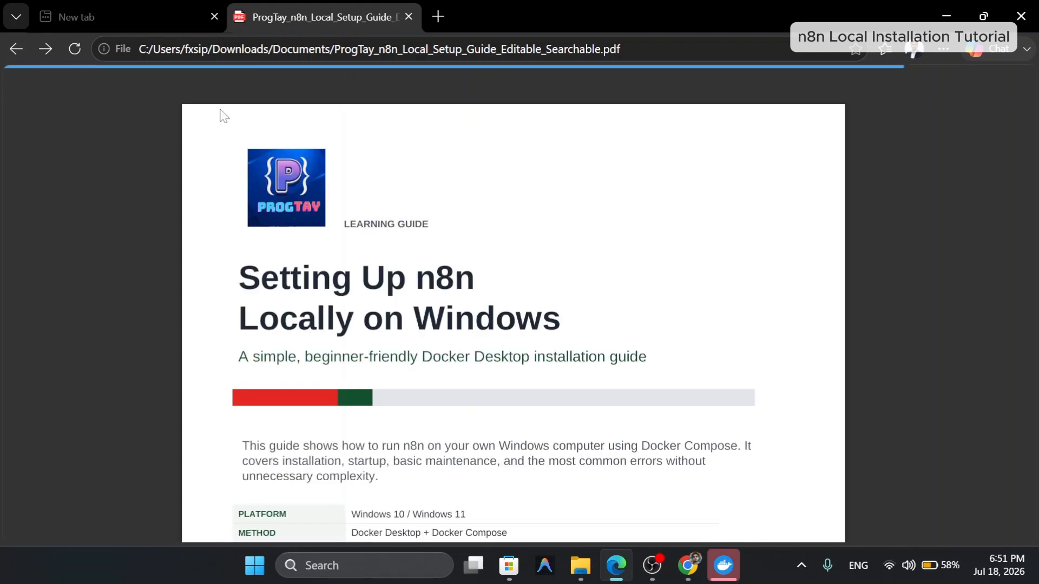
pyautogui.scroll(-15, 559, 295)
pyautogui.scroll(5, 559, 297)
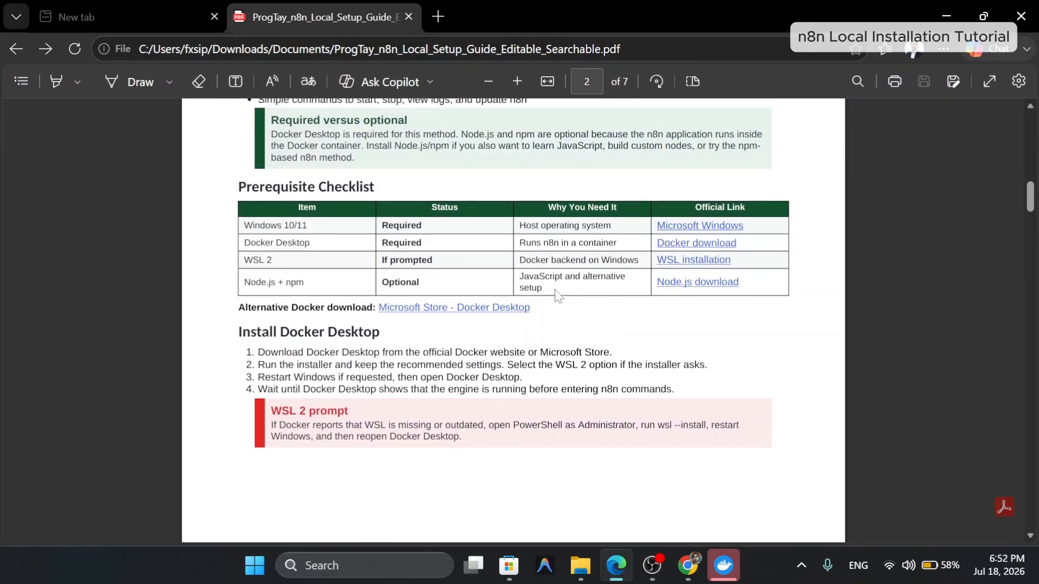
pyautogui.scroll(-1, 558, 295)
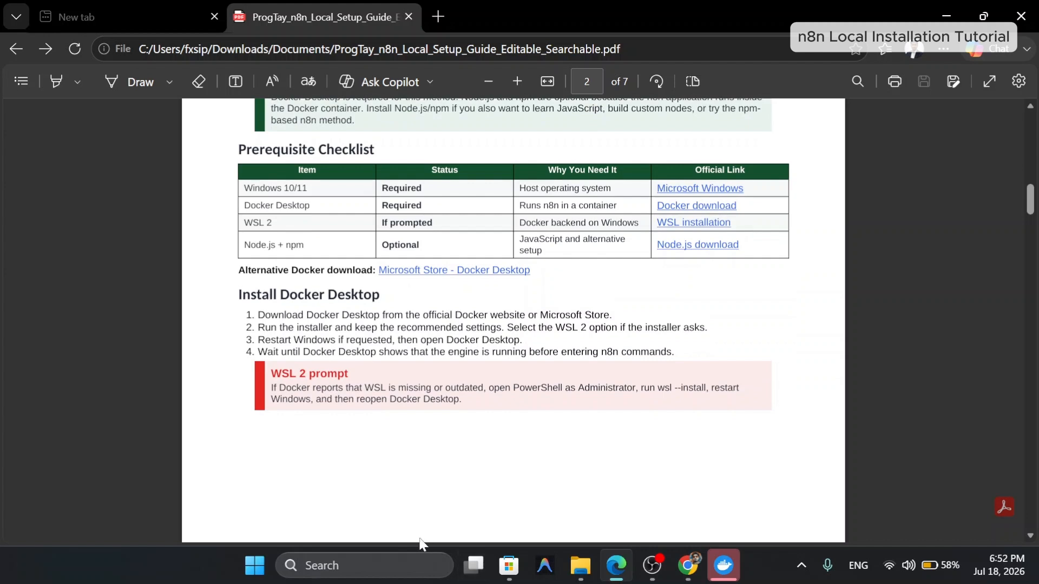
# Open Command Prompt through a Windows search for cmd and check the Node.js version with node -v.
pyautogui.click(417, 566)
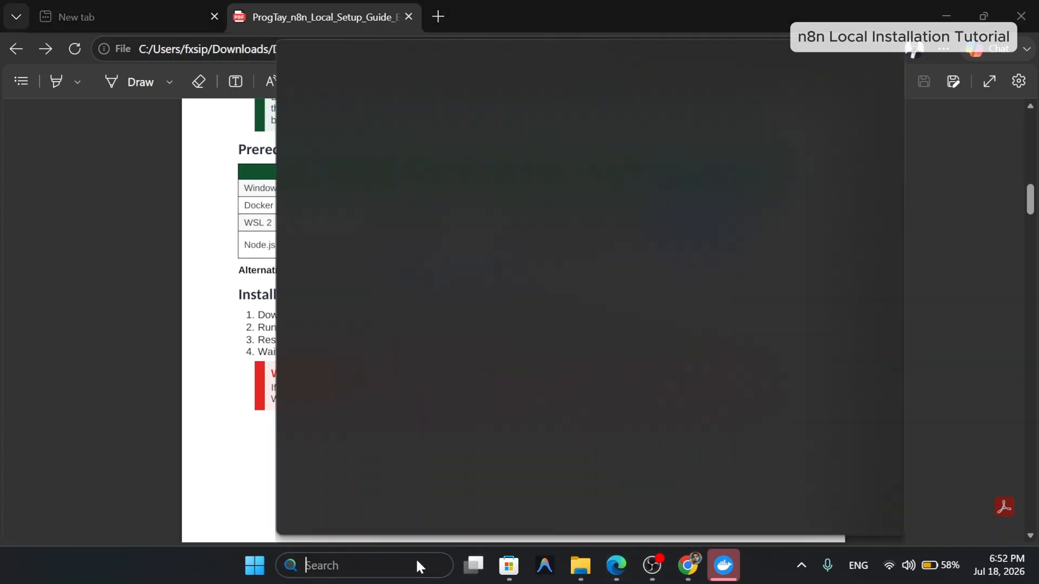
pyautogui.write('cmd')
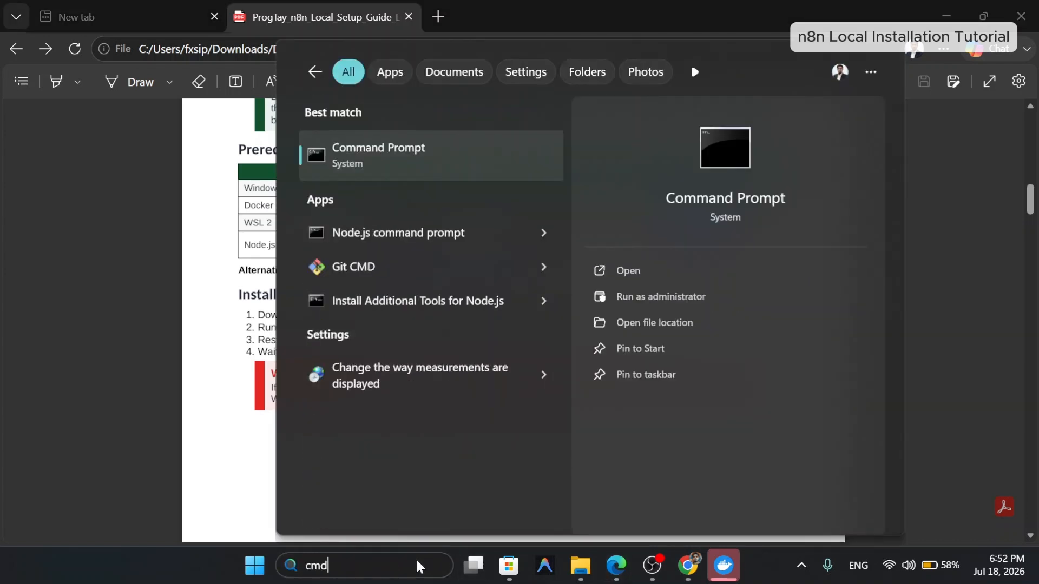
pyautogui.click(406, 161)
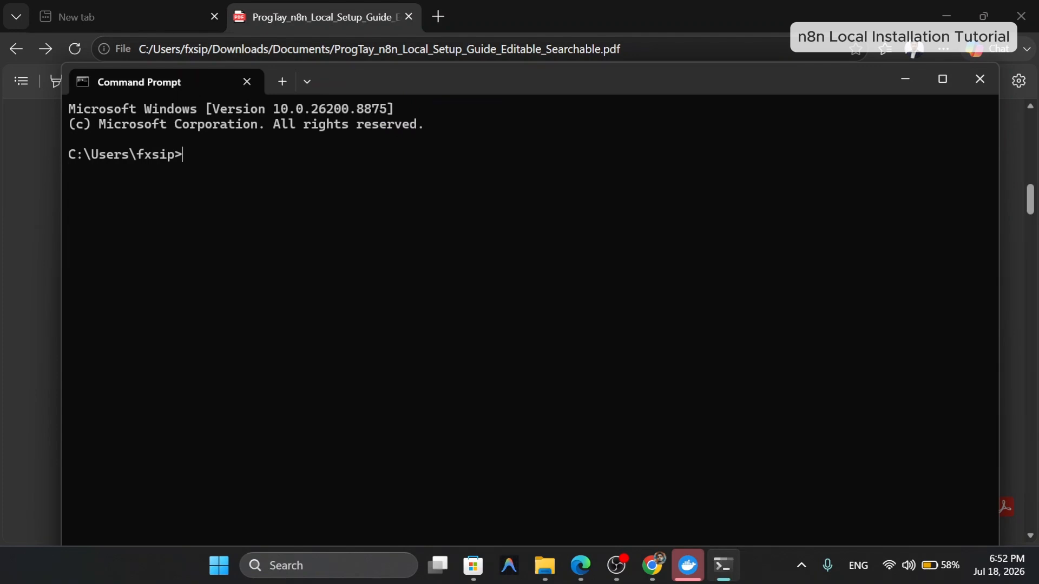
pyautogui.write('node-v')
pyautogui.press('BackSpace')
pyautogui.press('BackSpace')
pyautogui.write('-v')
pyautogui.press('Return')
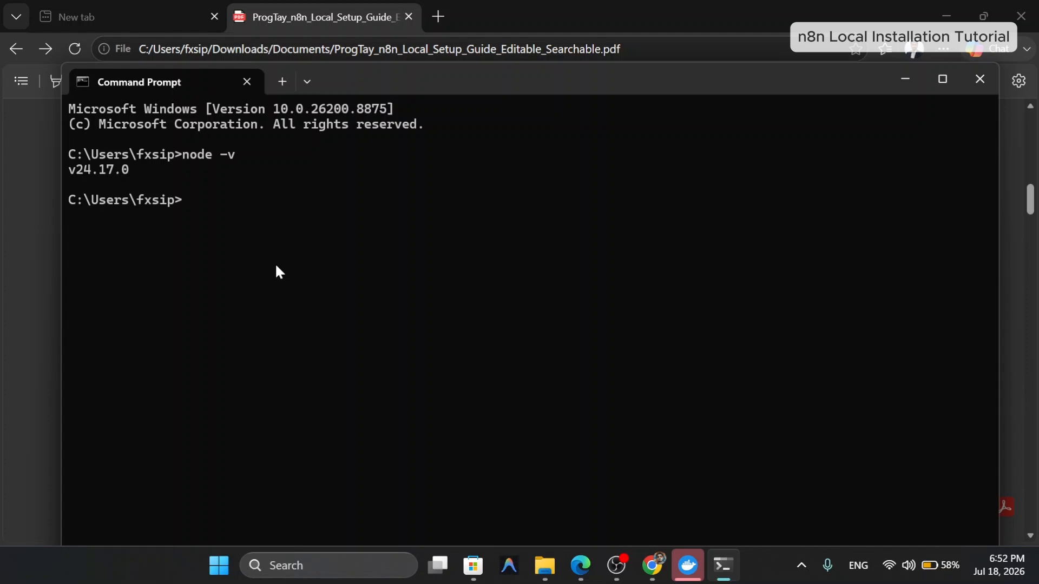
# Check the installed npm version in Command Prompt with npm -v.
pyautogui.write('npm-v')
pyautogui.press('BackSpace')
pyautogui.press('BackSpace')
pyautogui.write('-v')
pyautogui.press('Return')
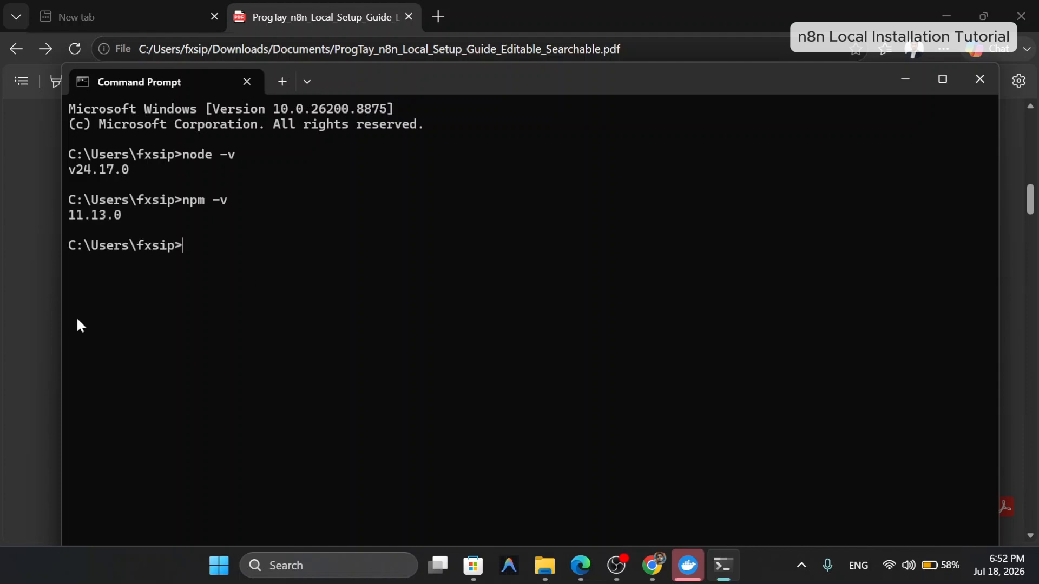
pyautogui.tripleClick(79, 217)
pyautogui.click(79, 217)
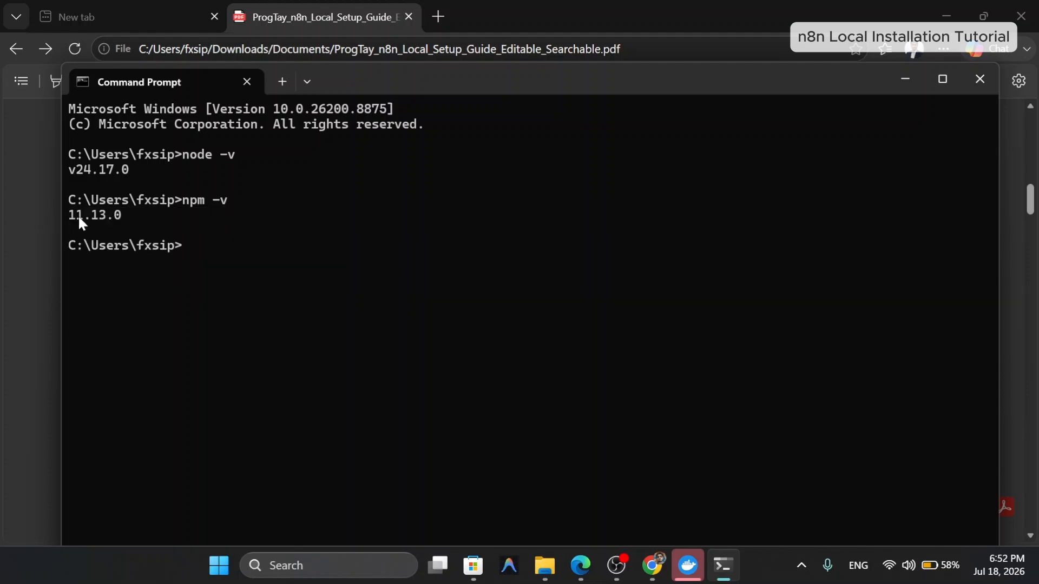
# Try to check the Docker version with docker -version and docker --cersion.
pyautogui.click(171, 242)
pyautogui.write('doc')
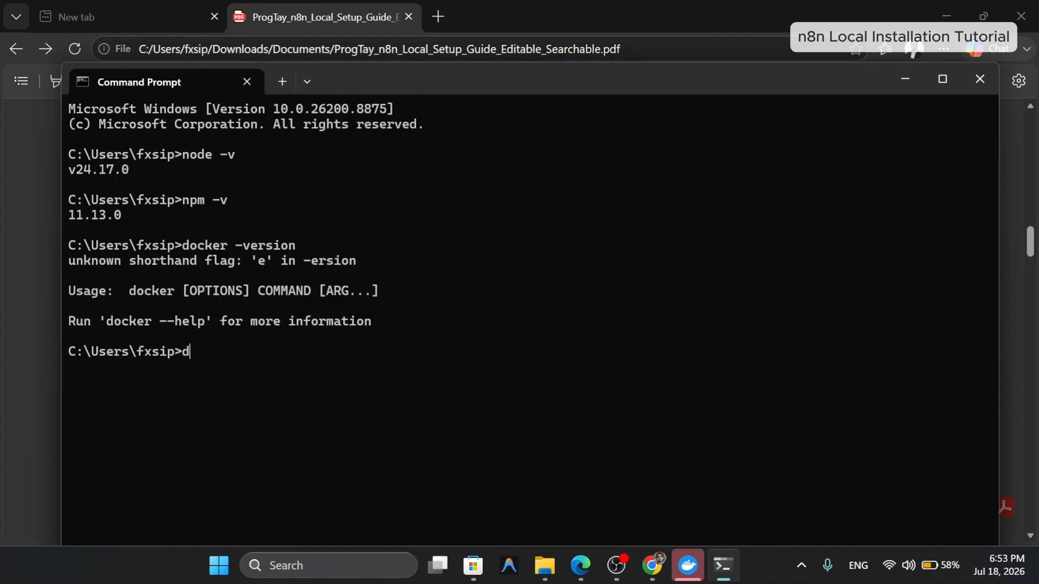
pyautogui.write('ker --cersion')
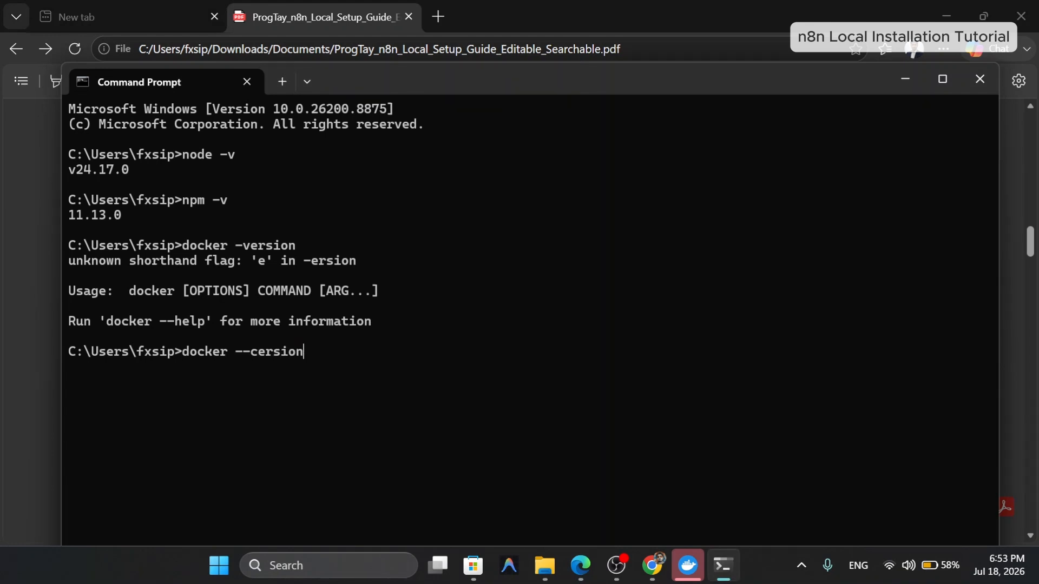
pyautogui.press('Return')
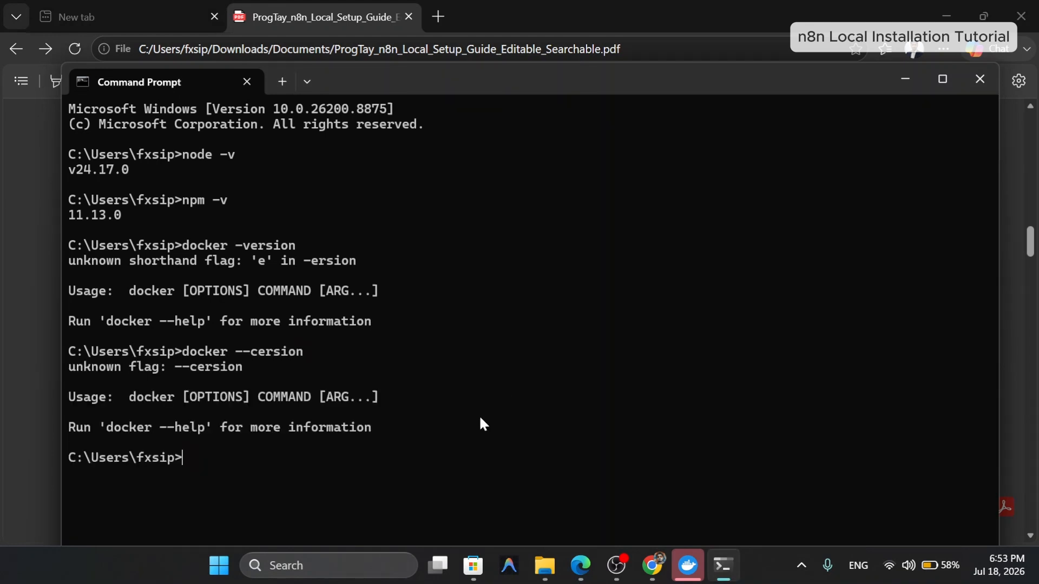
# Check the installed Docker version with docker --version and minimize Command Prompt to return to the setup guide.
pyautogui.write('docker --ve')
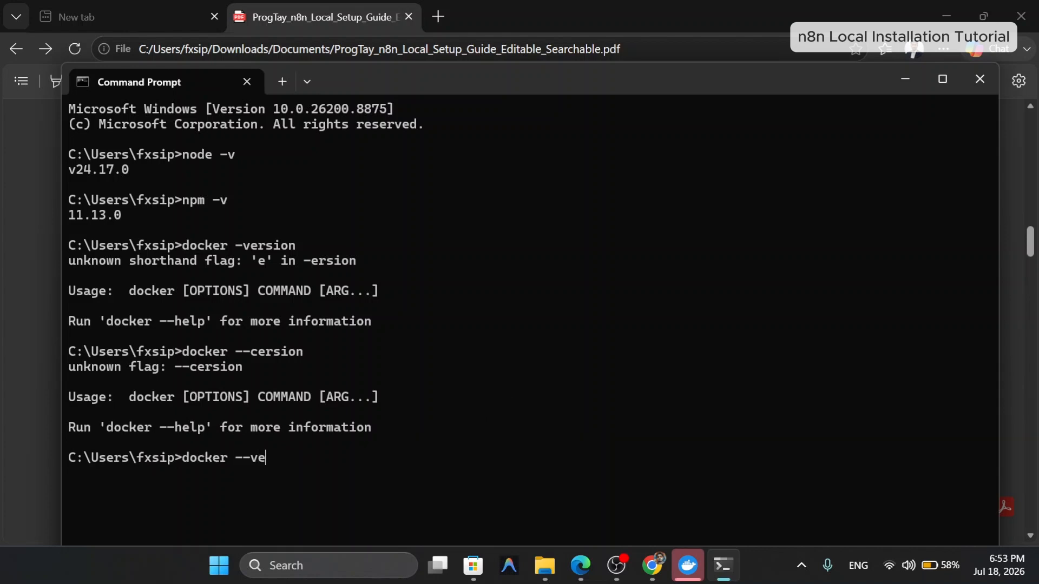
pyautogui.write('rsion')
pyautogui.press('Return')
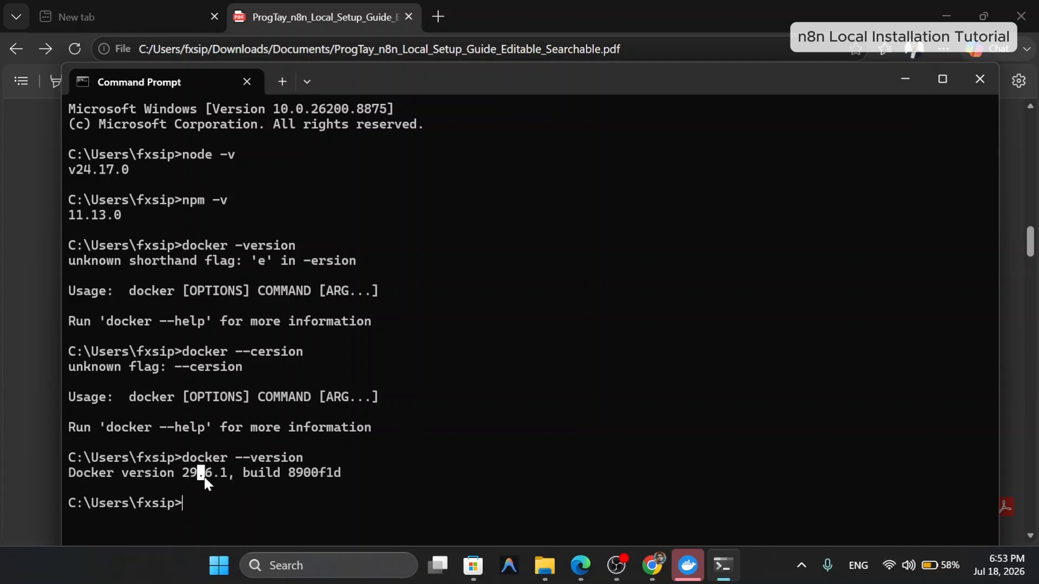
pyautogui.click(901, 80)
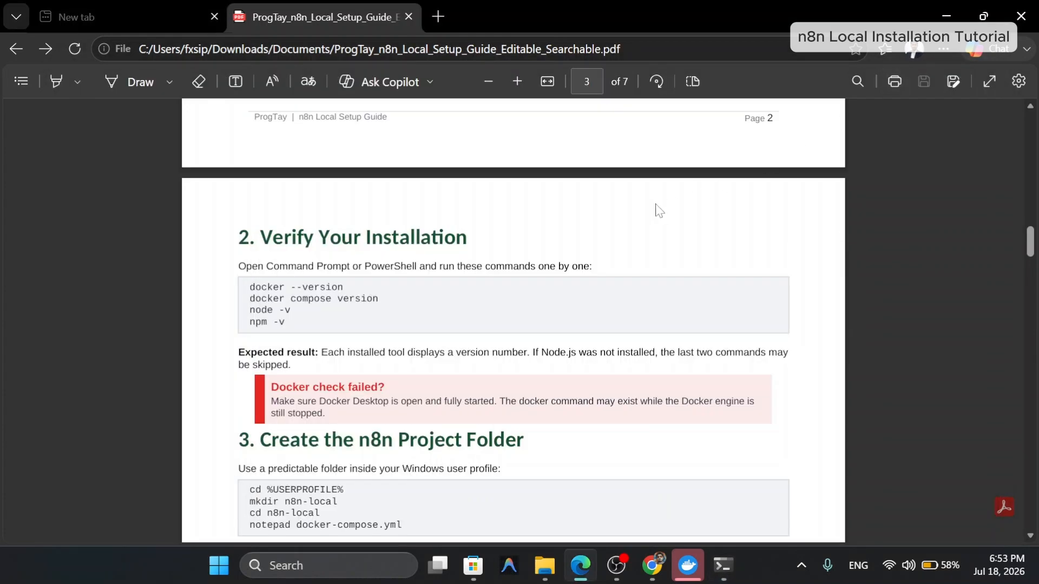
# Create a folder named n8n-local in the root of Local Disk (C:) using File Explorer.
pyautogui.scroll(-1, 659, 210)
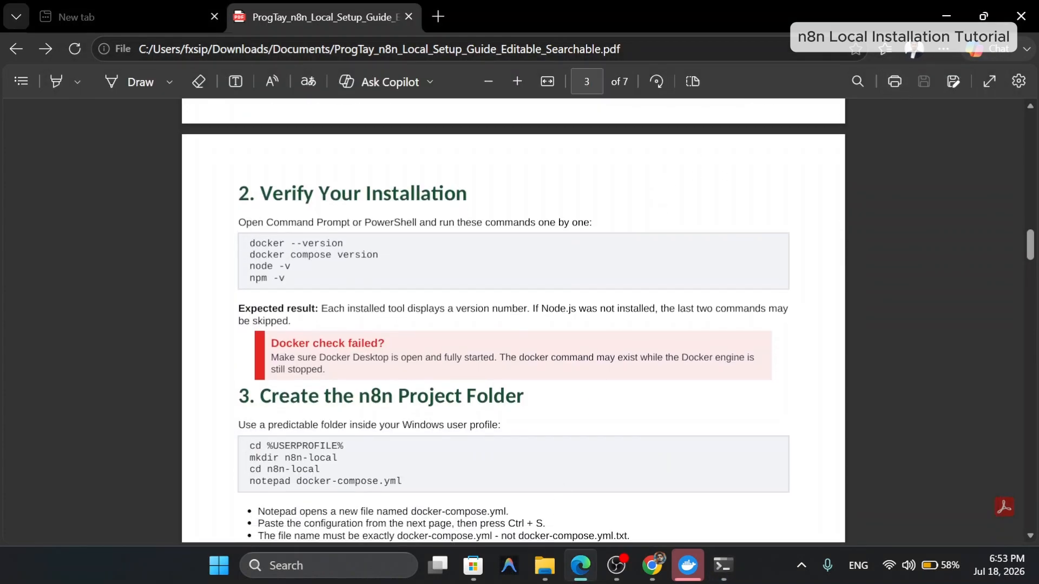
pyautogui.click(546, 579)
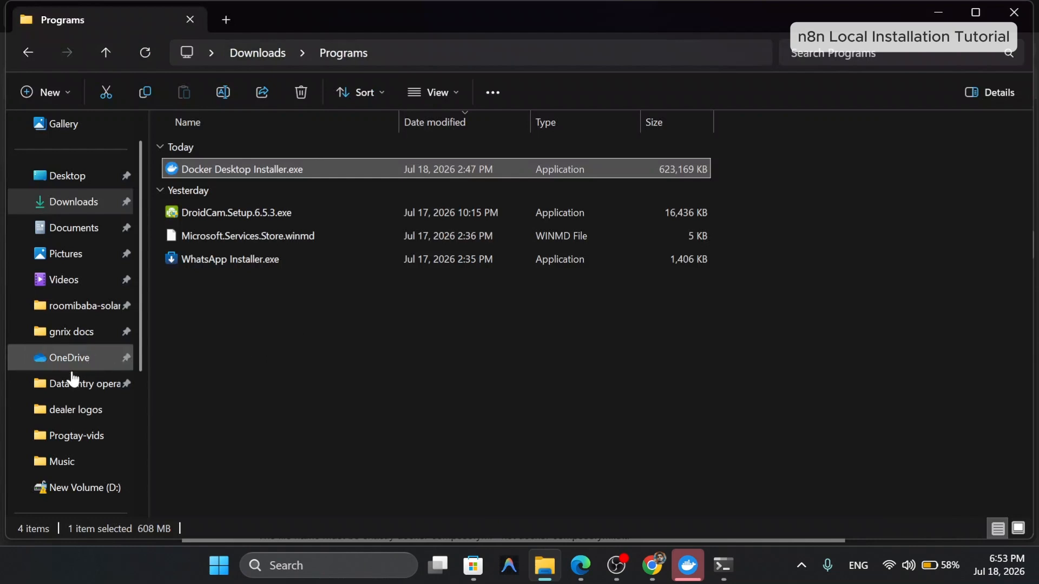
pyautogui.scroll(-4, 75, 382)
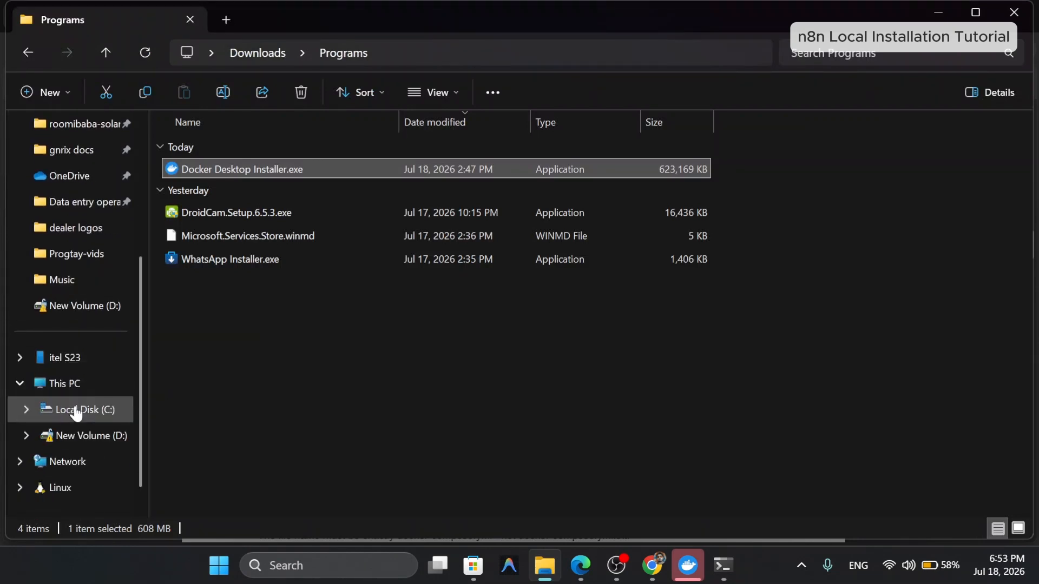
pyautogui.click(76, 413)
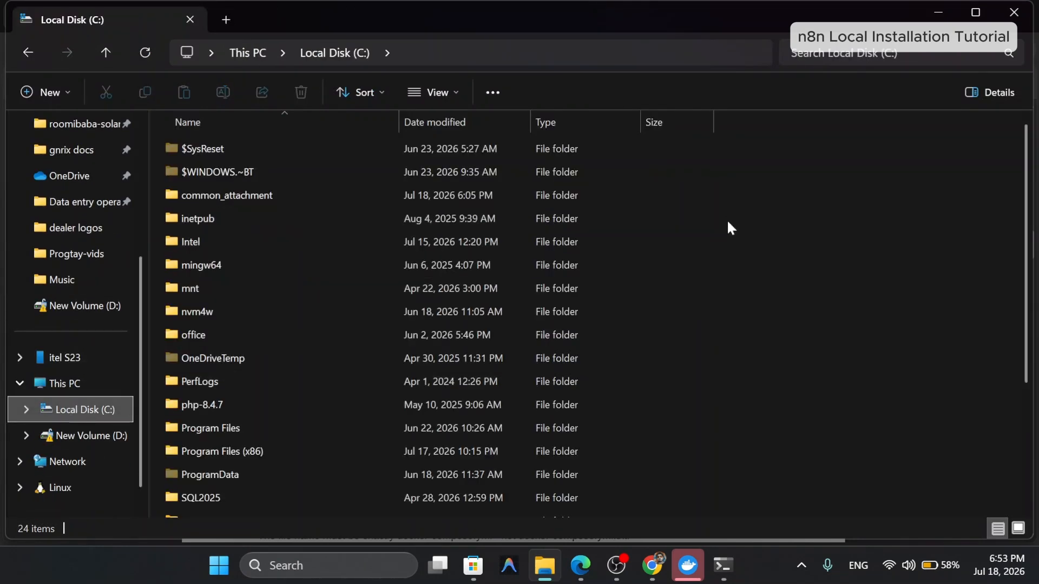
pyautogui.rightClick(714, 273)
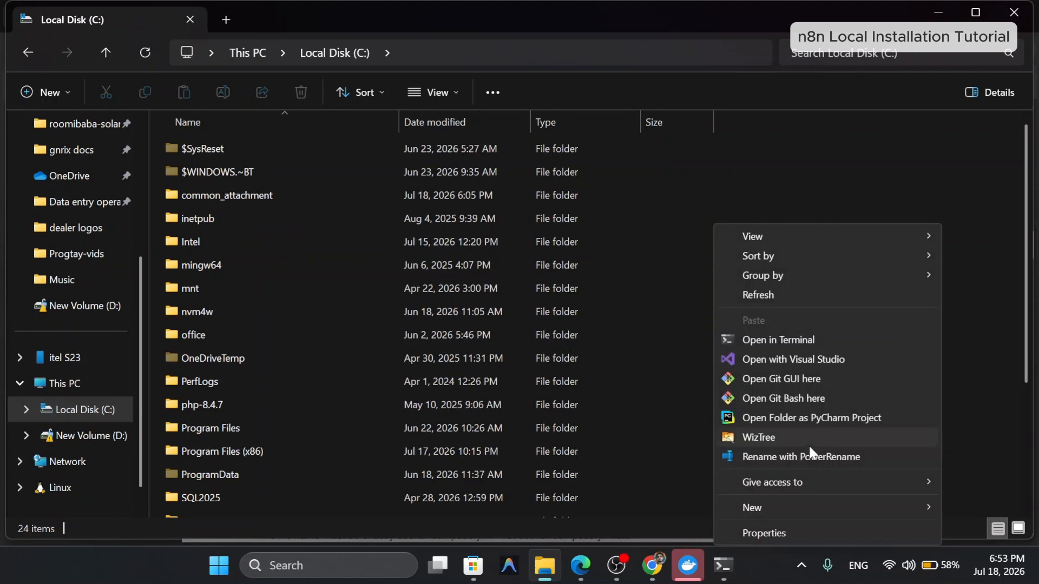
pyautogui.moveTo(817, 502)
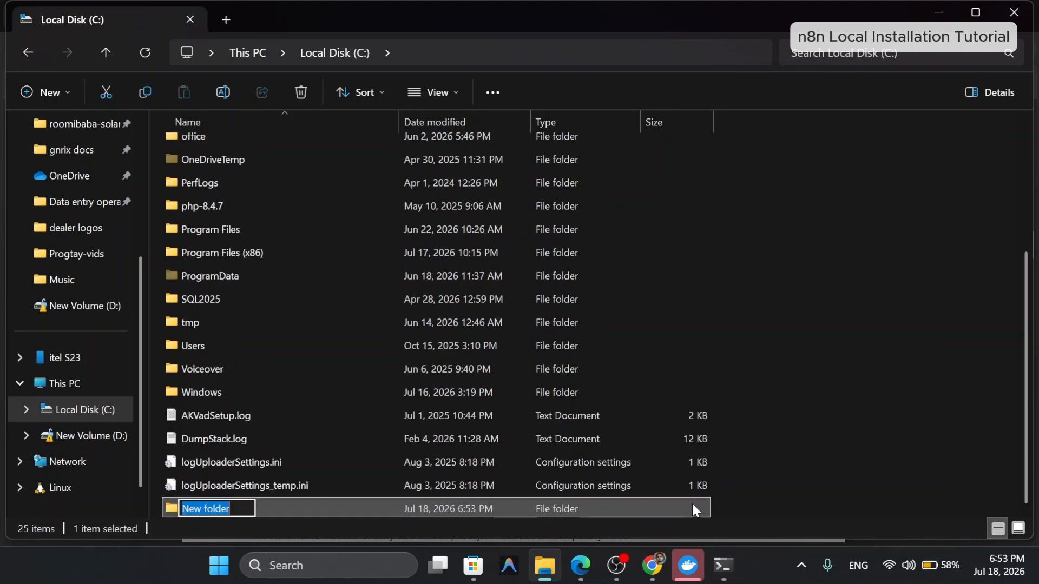
pyautogui.write('n8')
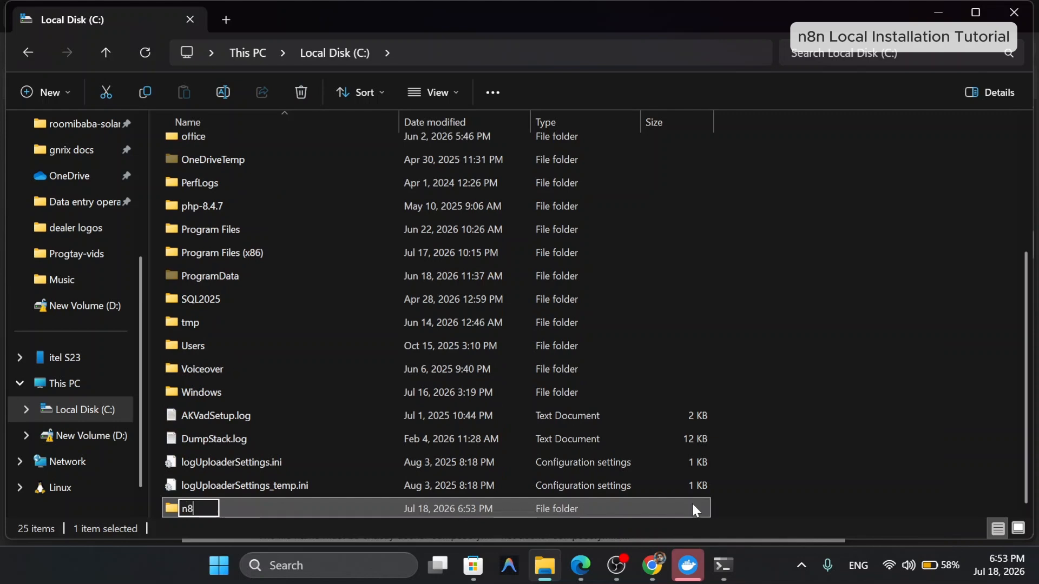
pyautogui.write('n-local')
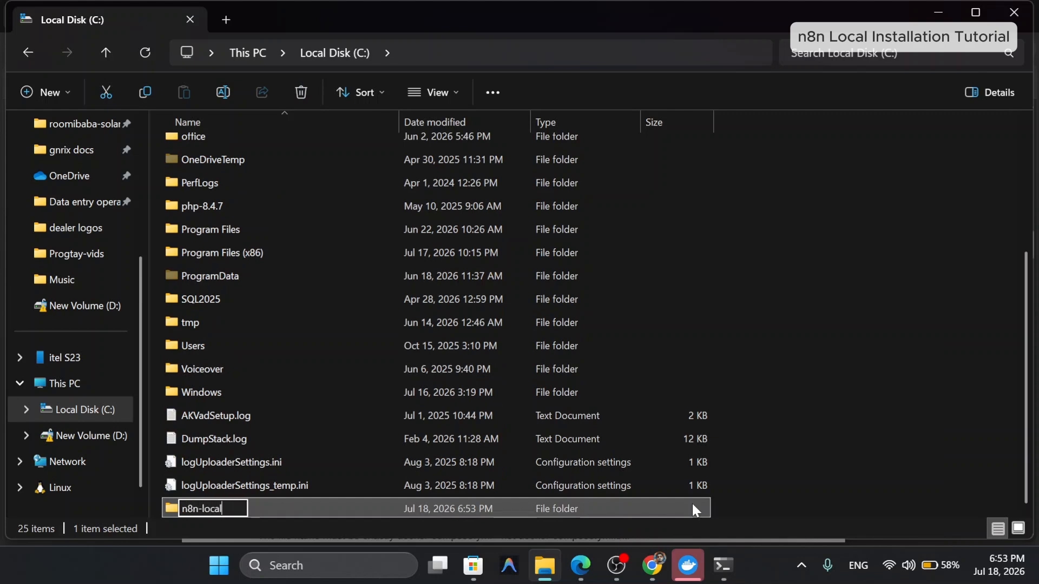
pyautogui.press('Return')
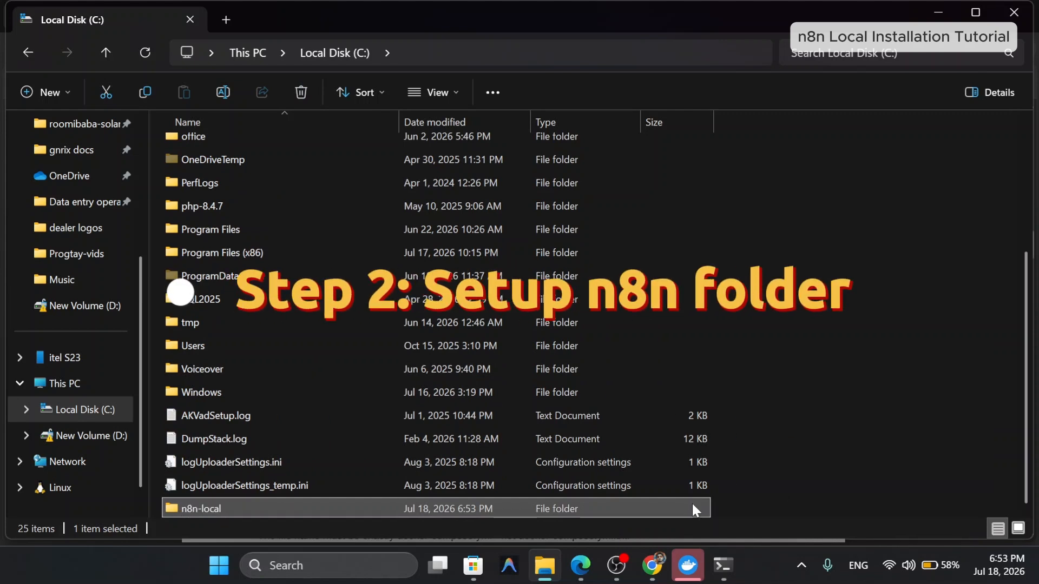
# Open the n8n-local folder and launch Command Prompt (cmd) from its path.
pyautogui.doubleClick(383, 509)
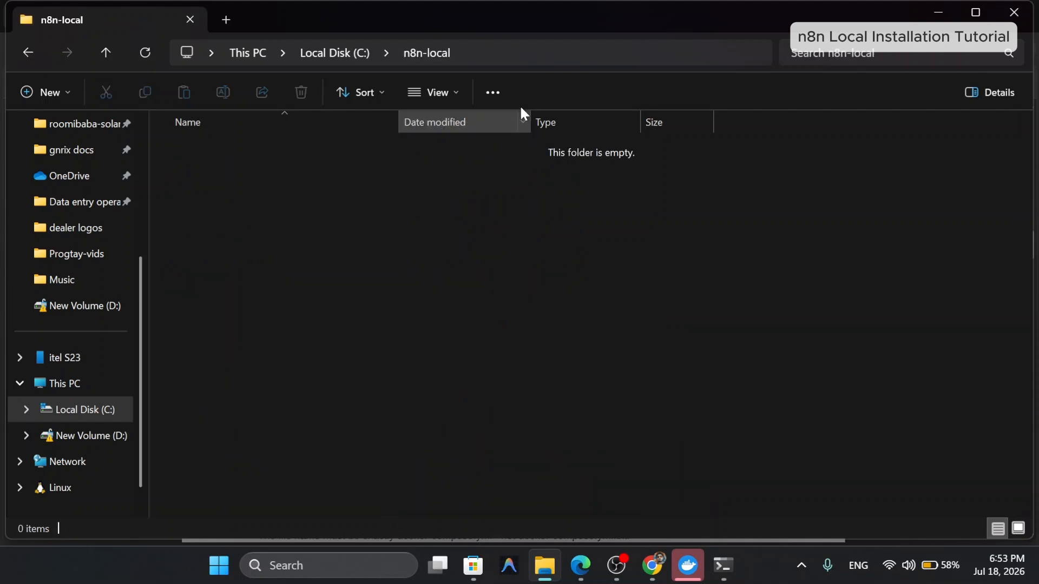
pyautogui.click(498, 48)
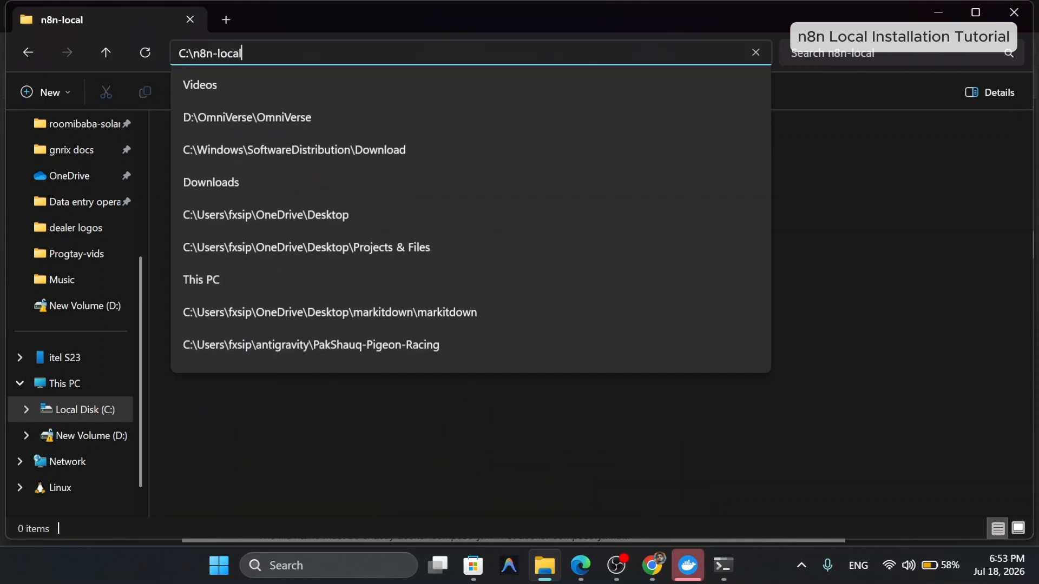
pyautogui.press('BackSpace')
pyautogui.press('BackSpace')
pyautogui.press('BackSpace')
pyautogui.press('BackSpace')
pyautogui.press('BackSpace')
pyautogui.press('BackSpace')
pyautogui.press('BackSpace')
pyautogui.press('BackSpace')
pyautogui.press('BackSpace')
pyautogui.press('BackSpace')
pyautogui.press('BackSpace')
pyautogui.write('cmd')
pyautogui.press('Return')
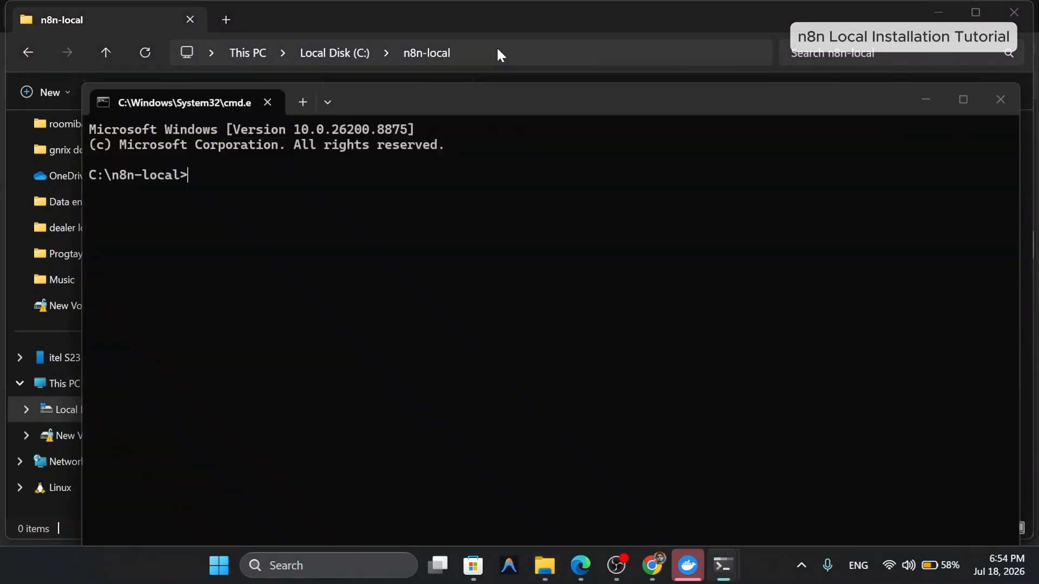
pyautogui.tripleClick(160, 174)
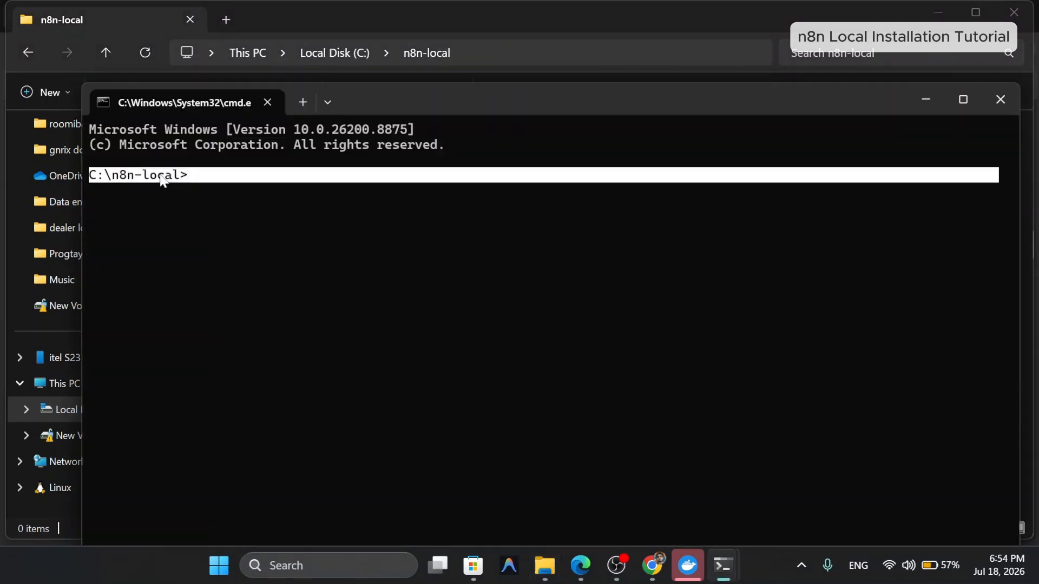
pyautogui.doubleClick(163, 177)
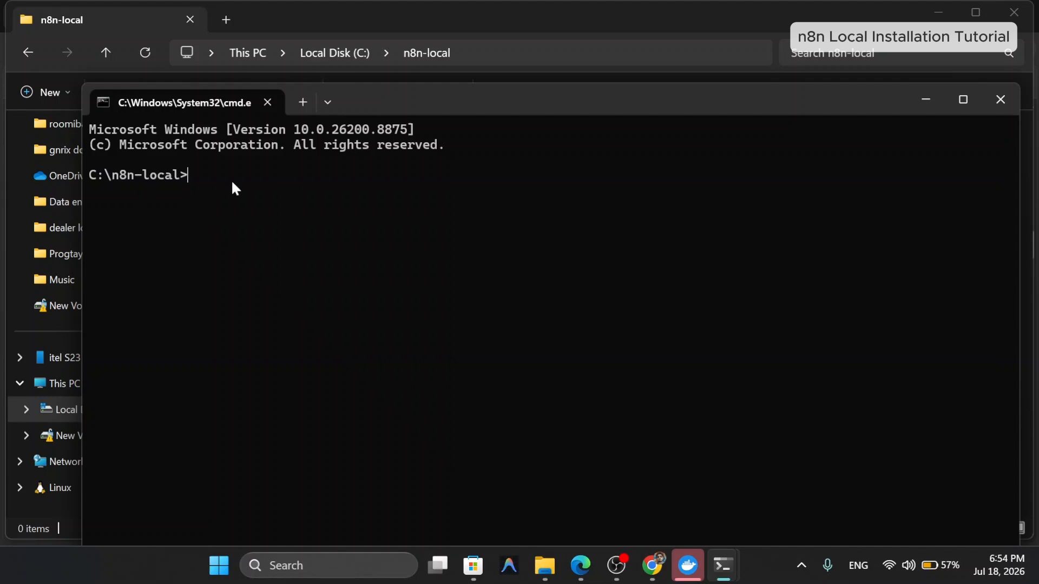
# Switch to the setup guide PDF in Edge and copy the command notepad docker-compose.yml from section 3.
pyautogui.click(652, 566)
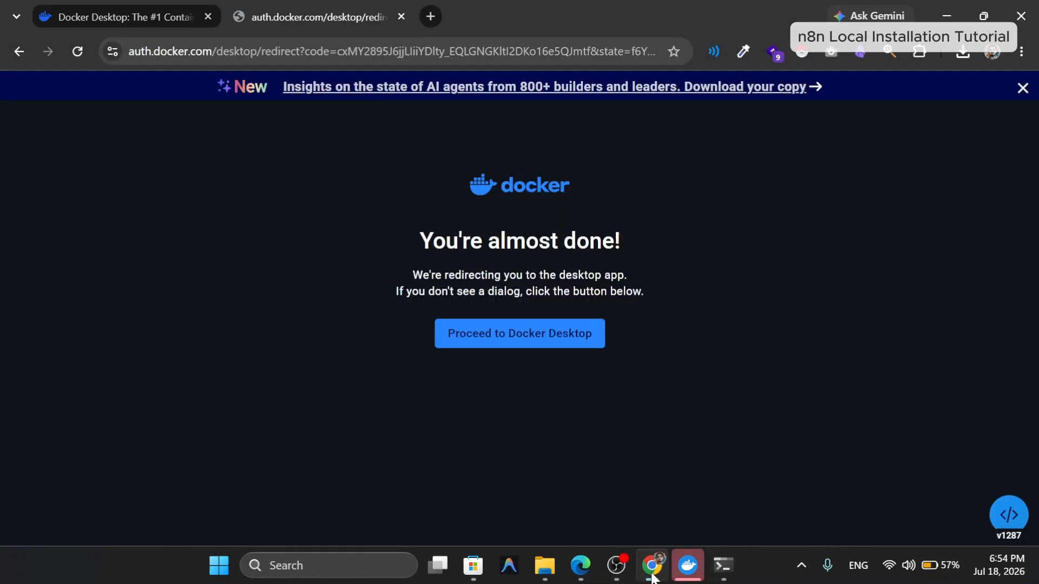
pyautogui.click(588, 553)
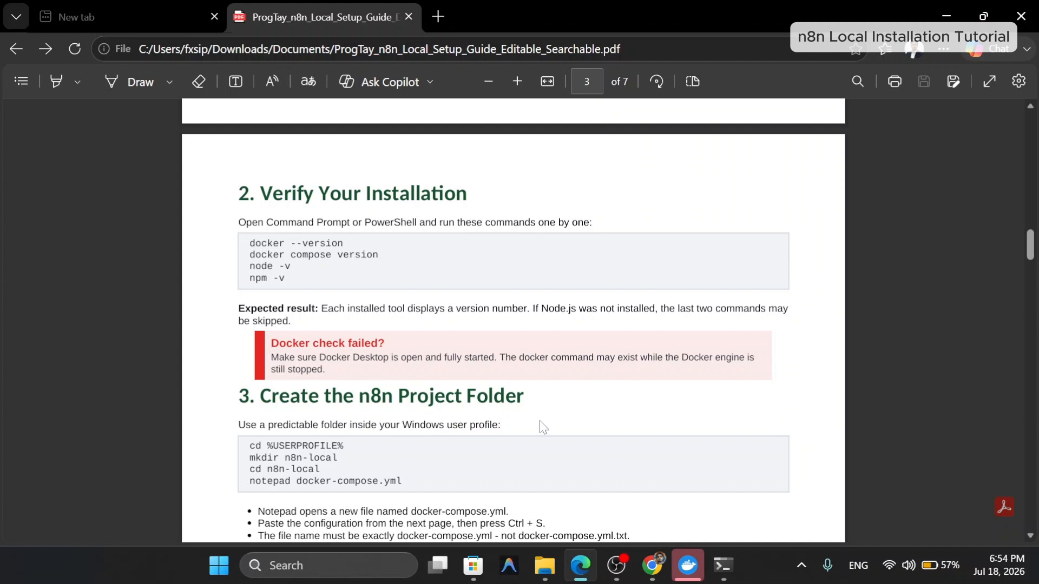
pyautogui.scroll(-3, 540, 422)
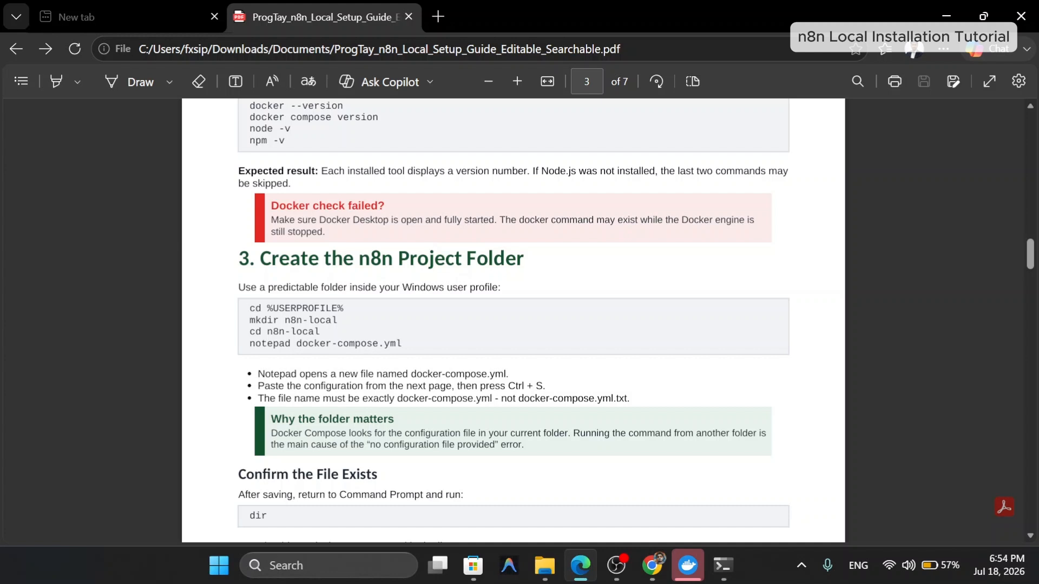
pyautogui.doubleClick(322, 345)
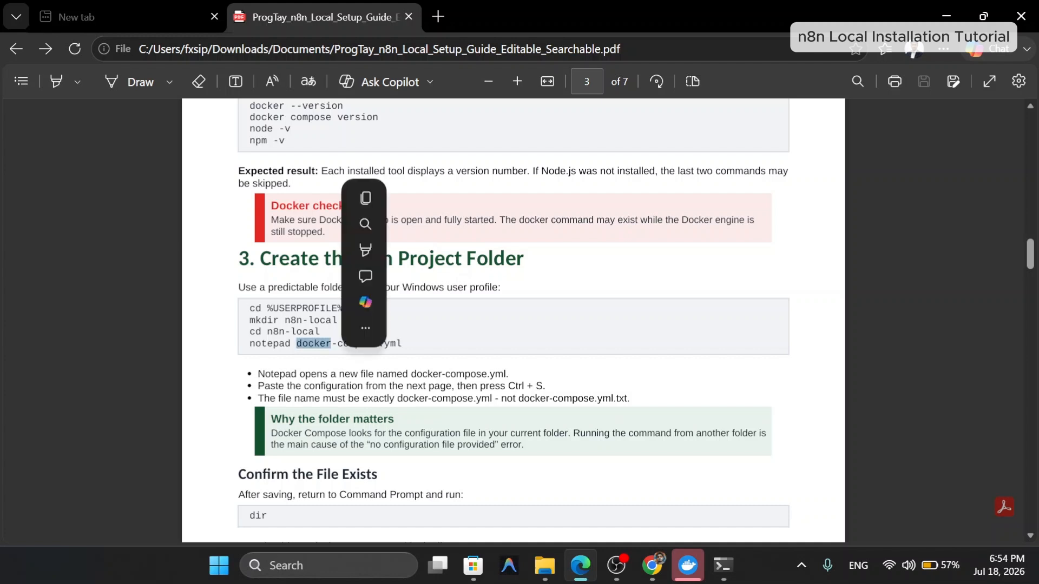
pyautogui.click(429, 350)
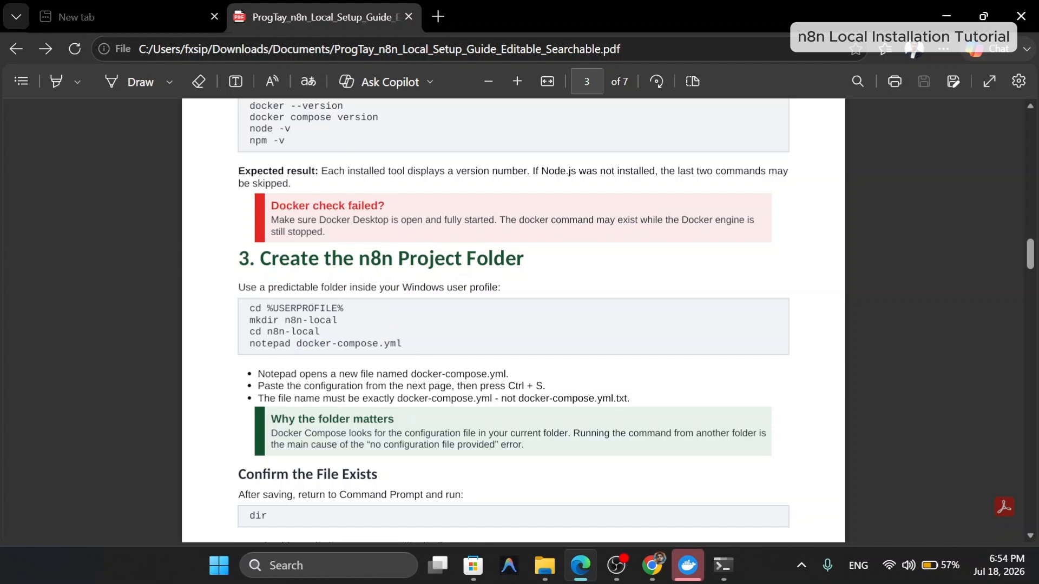
pyautogui.moveTo(402, 344); pyautogui.dragTo(227, 341)
pyautogui.hotkey('ctrl', 'c')
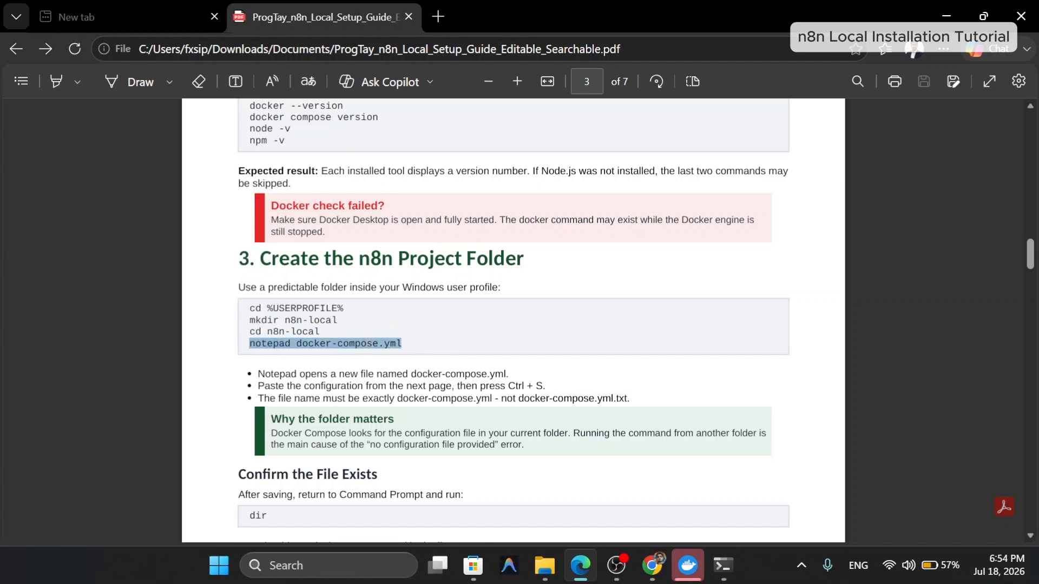
# Run notepad docker-compose.yml in the C:\n8n-local Command Prompt, create the new file, and check for it in the n8n-local folder.
pyautogui.click(724, 563)
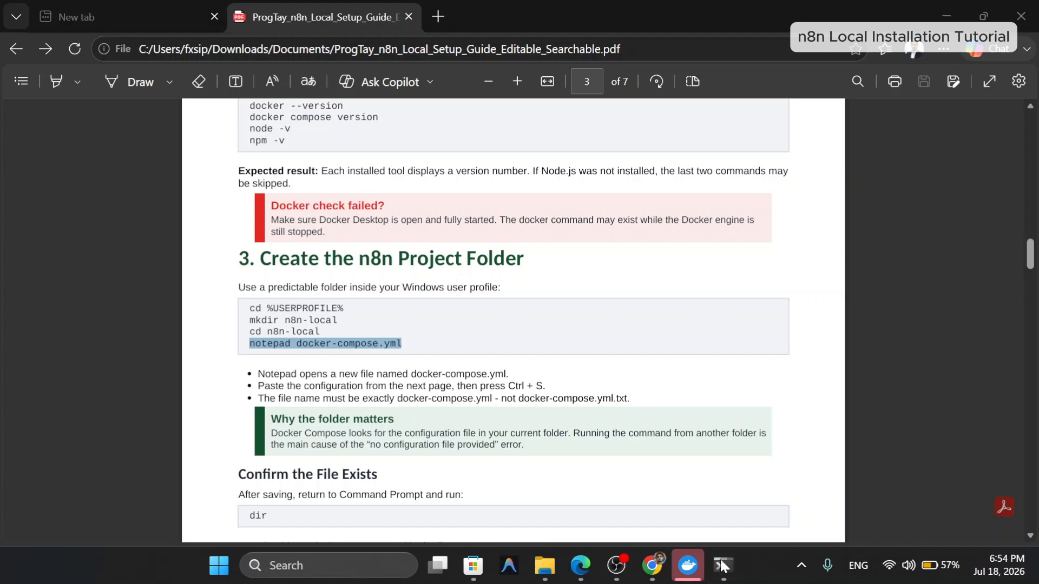
pyautogui.moveTo(722, 570)
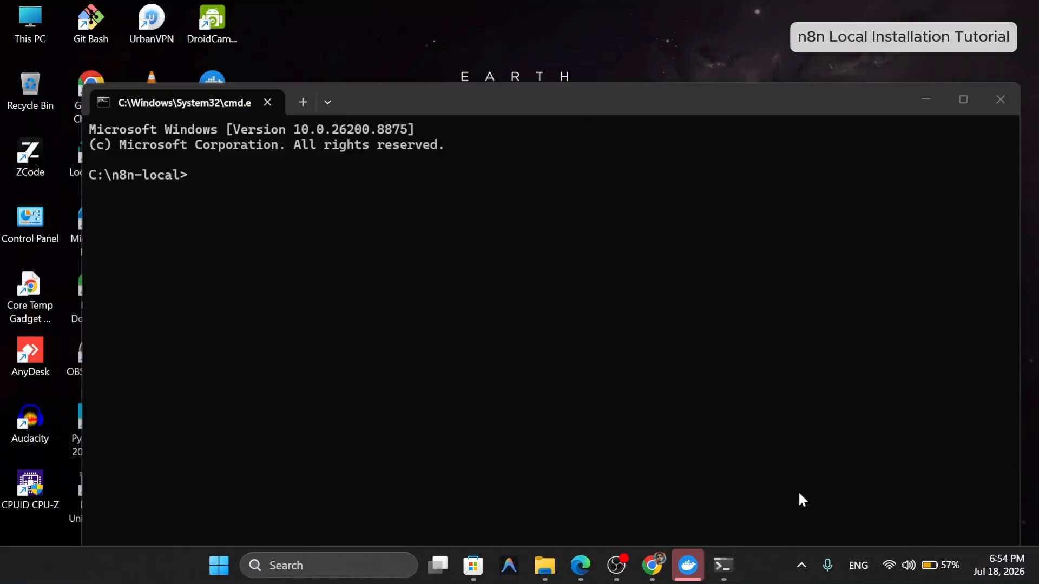
pyautogui.click(799, 492)
pyautogui.hotkey('ctrl', 'v')
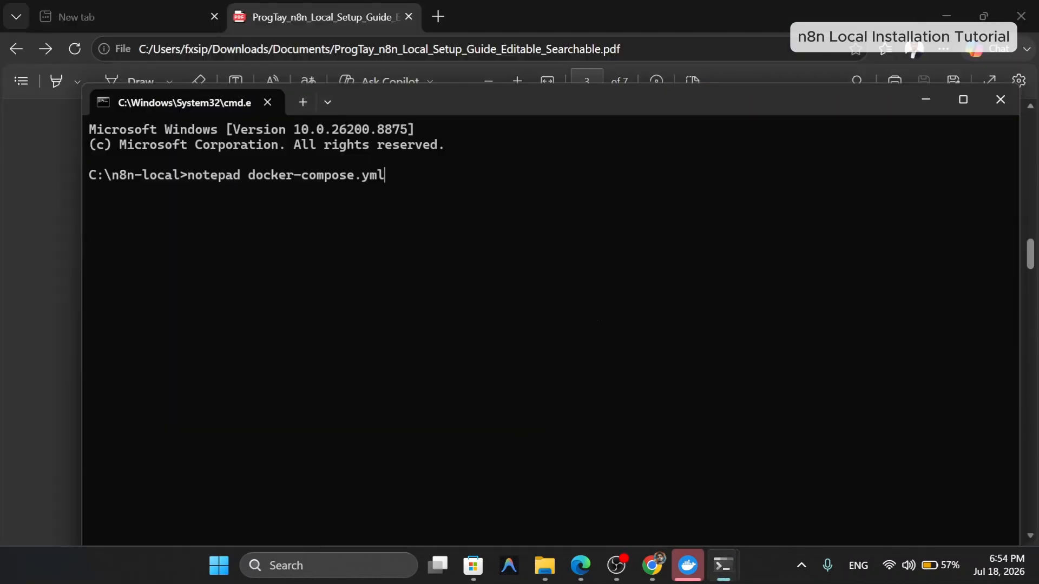
pyautogui.press('Return')
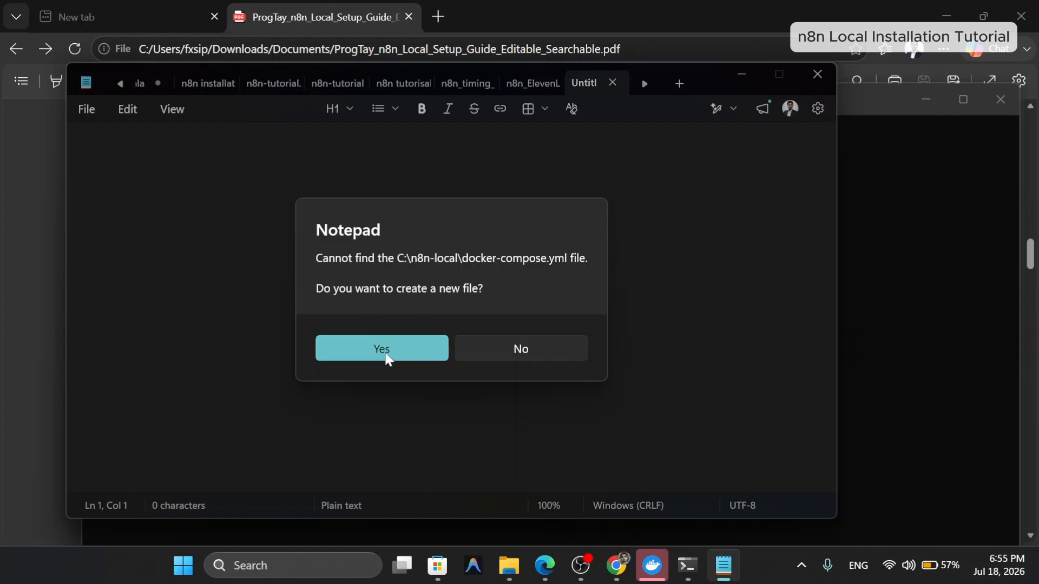
pyautogui.click(385, 359)
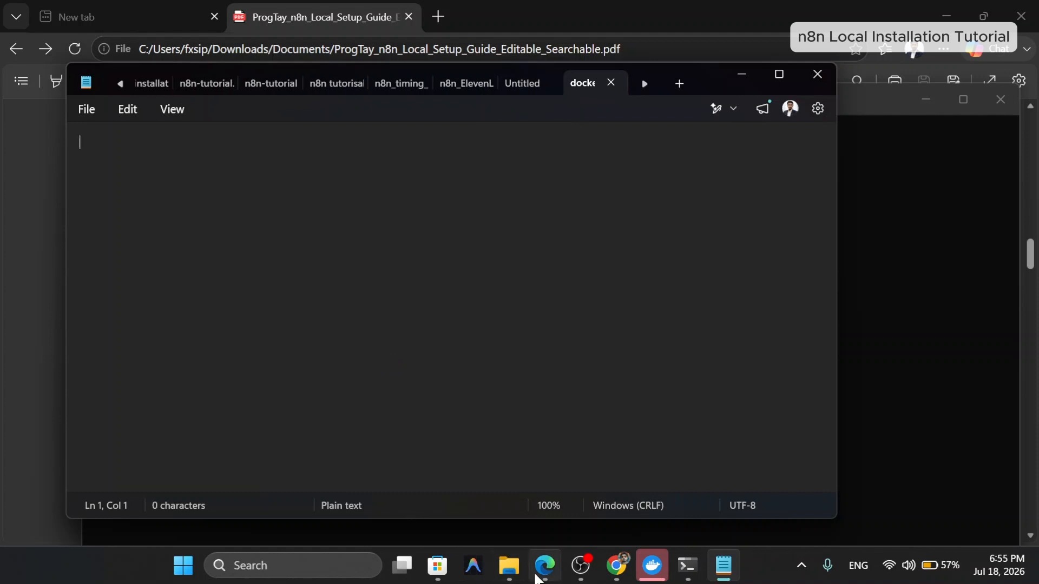
pyautogui.click(521, 581)
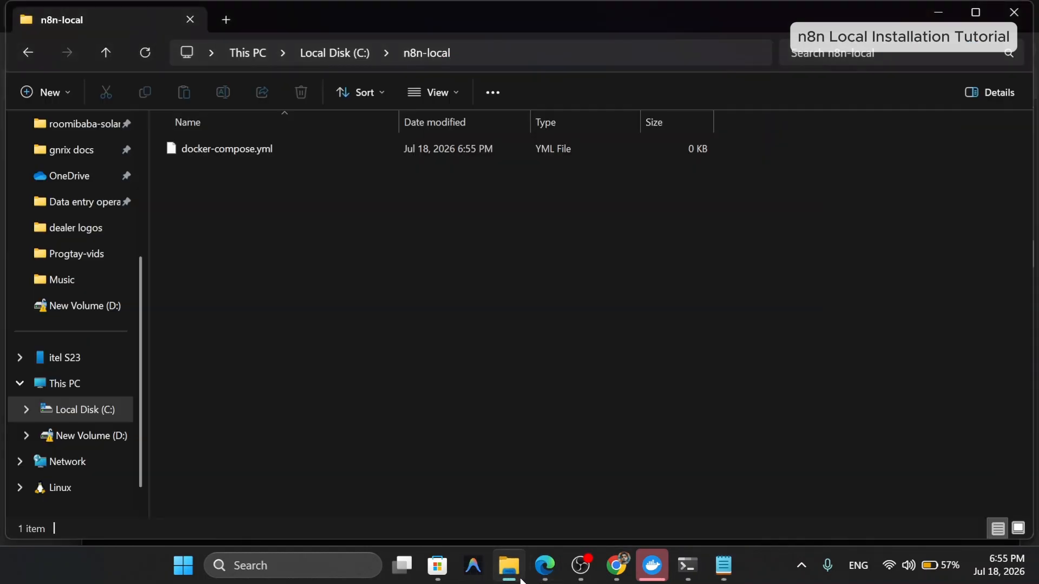
pyautogui.click(521, 580)
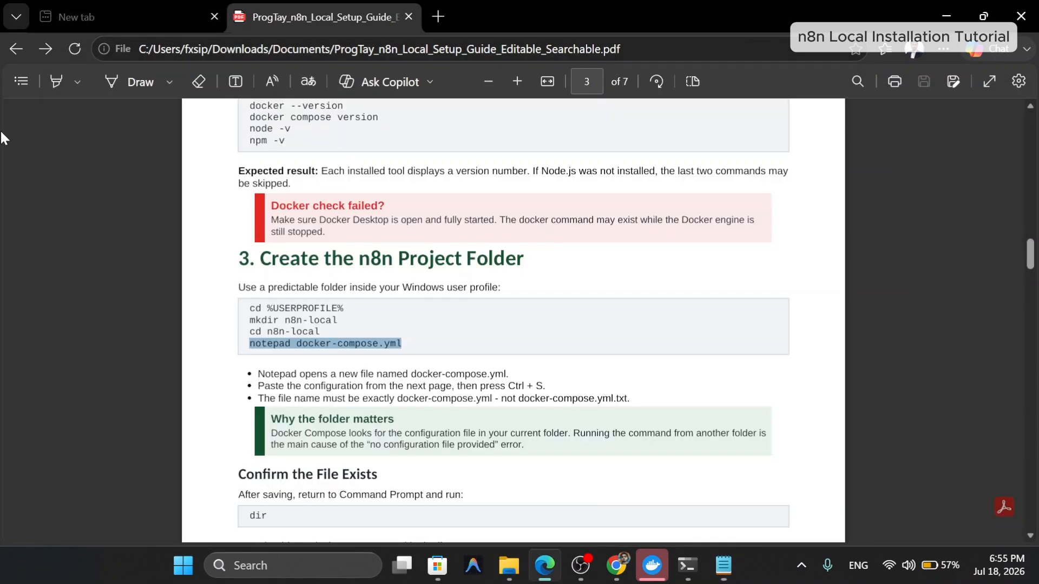
# Copy the full Docker Compose configuration from section 4 of the guide into docker-compose.yml in Notepad, and minimize Notepad.
pyautogui.click(3, 139)
pyautogui.scroll(-12, 513, 320)
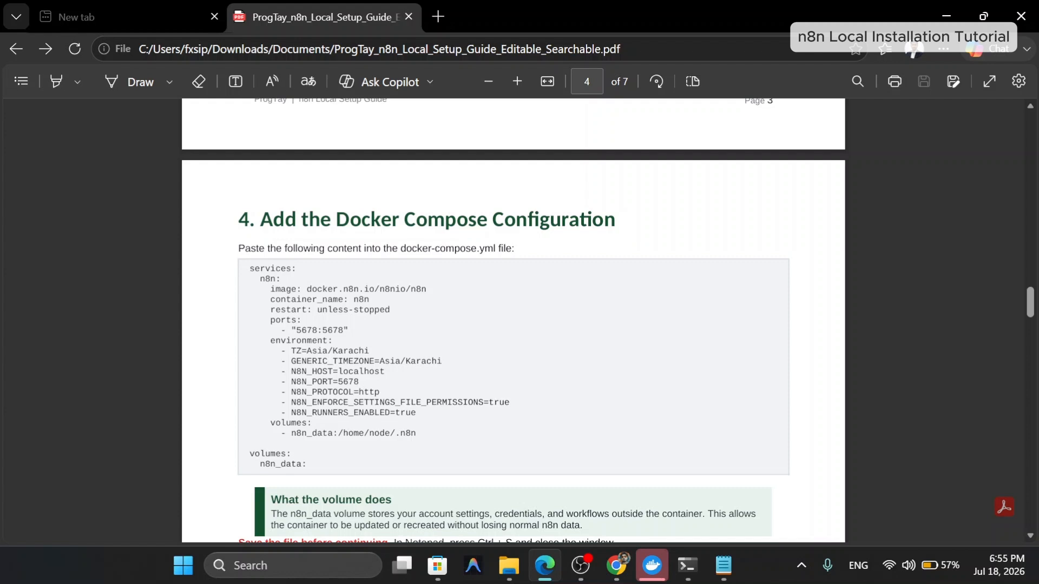
pyautogui.moveTo(248, 267); pyautogui.dragTo(307, 465)
pyautogui.hotkey('ctrl', 'c')
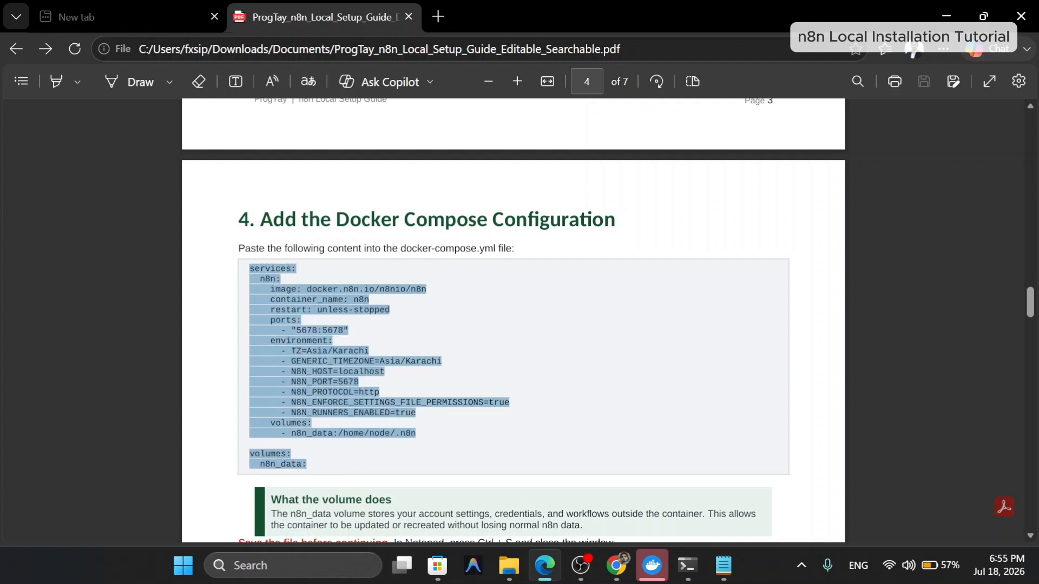
pyautogui.moveTo(730, 554)
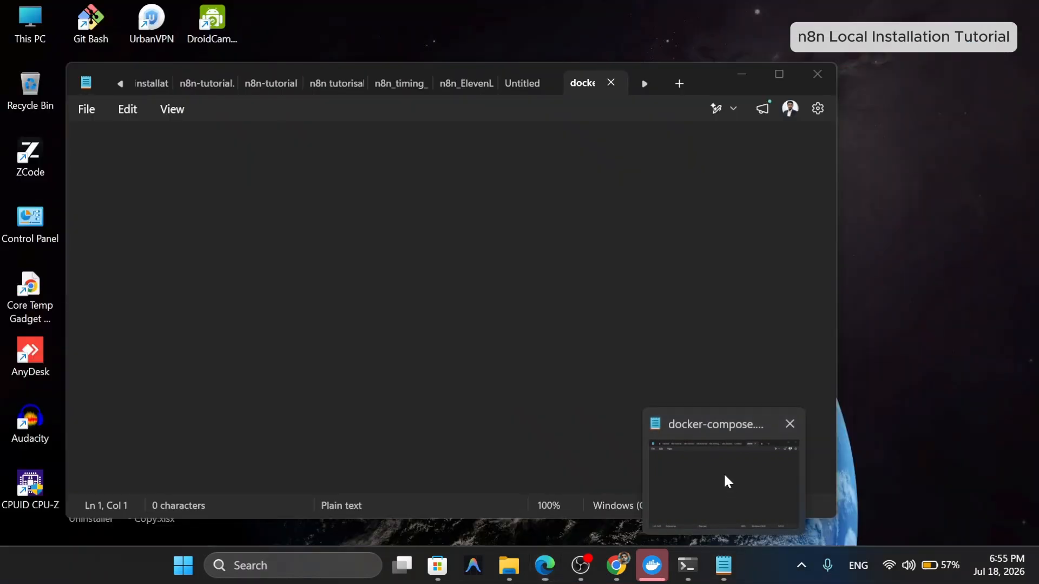
pyautogui.click(725, 476)
pyautogui.hotkey('ctrl', 'v')
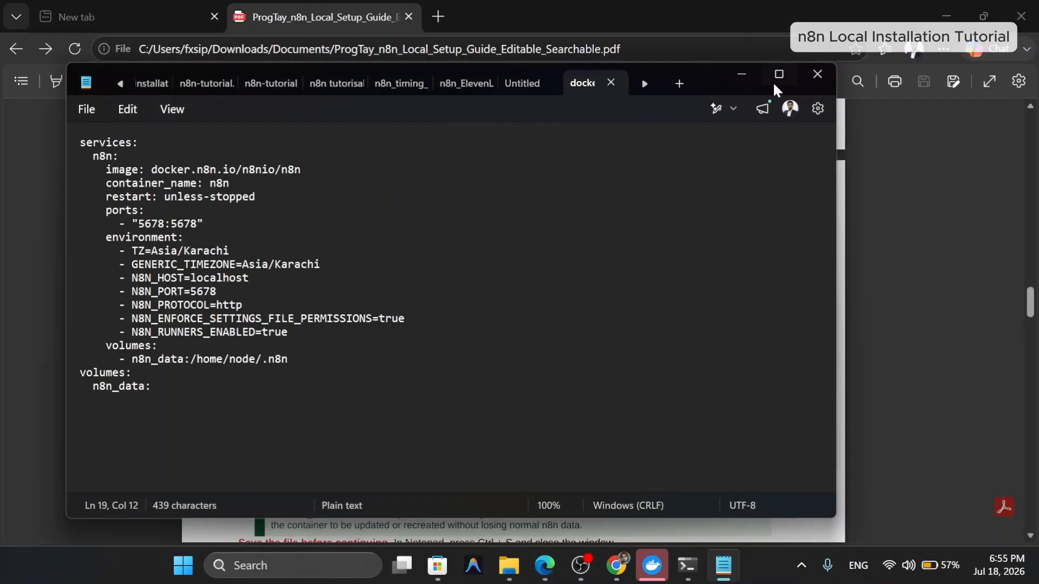
pyautogui.click(752, 82)
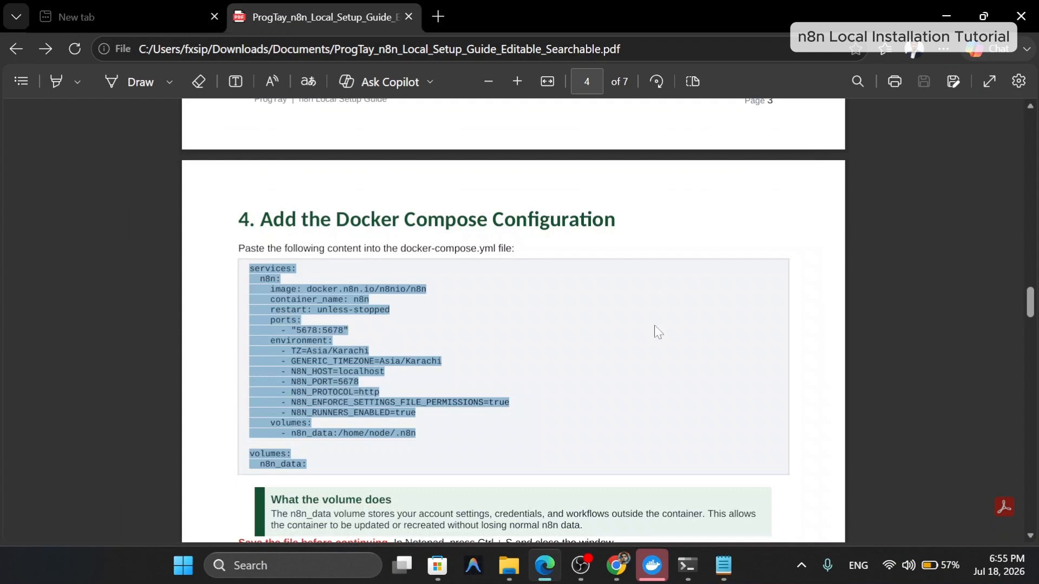
pyautogui.scroll(-2, 654, 325)
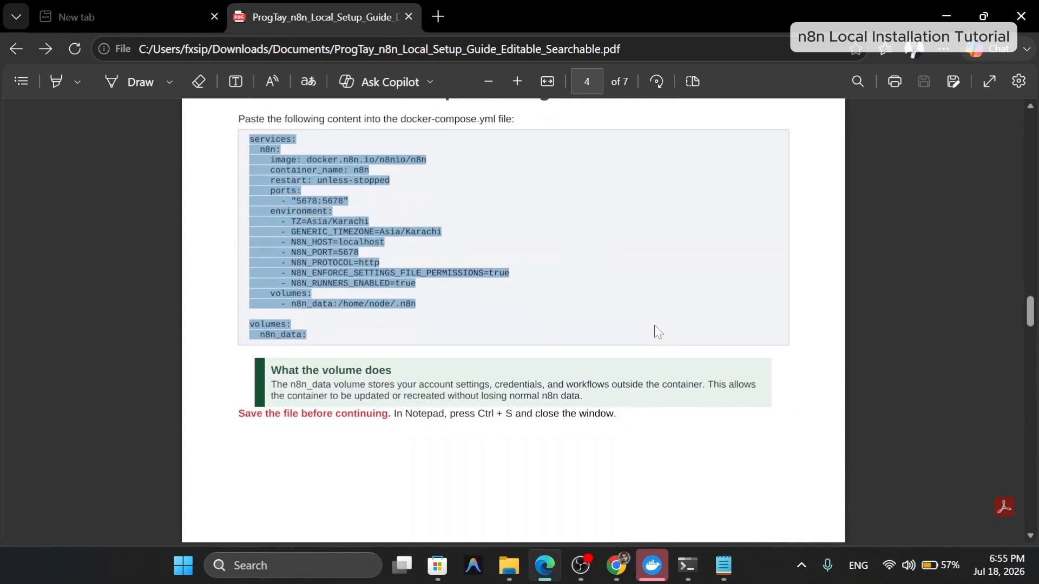
pyautogui.scroll(2, 654, 326)
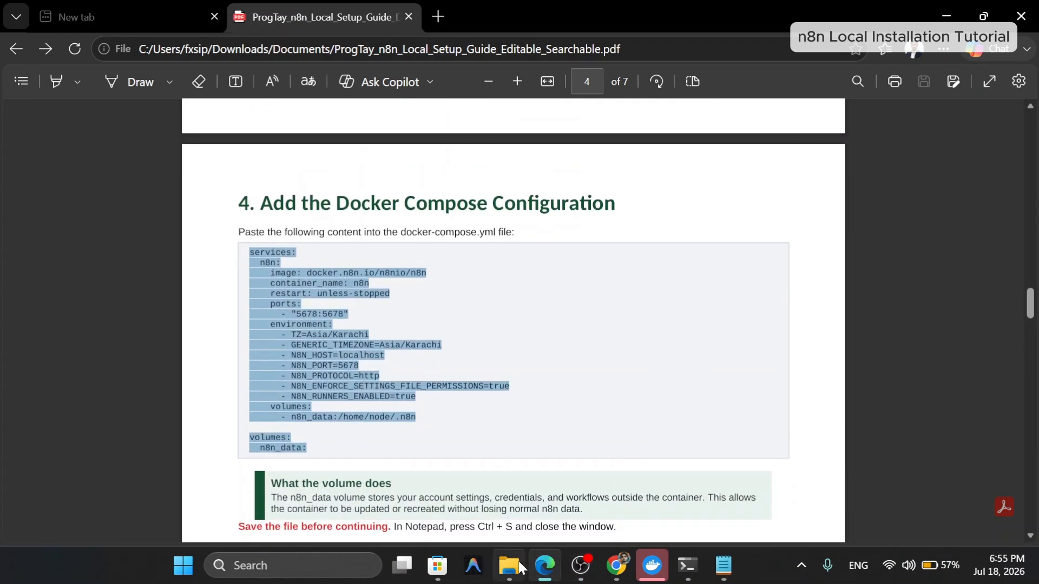
pyautogui.moveTo(520, 568)
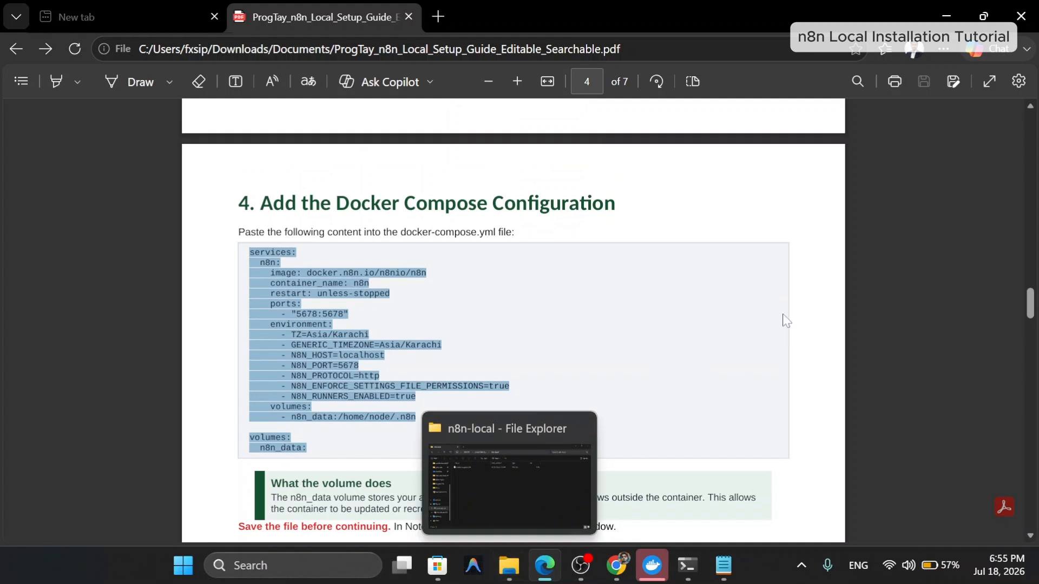
# Go to section 5, Start n8n, in the setup guide and copy the command docker compose up -d.
pyautogui.click(667, 317)
pyautogui.scroll(-3, 663, 319)
pyautogui.scroll(-7, 663, 321)
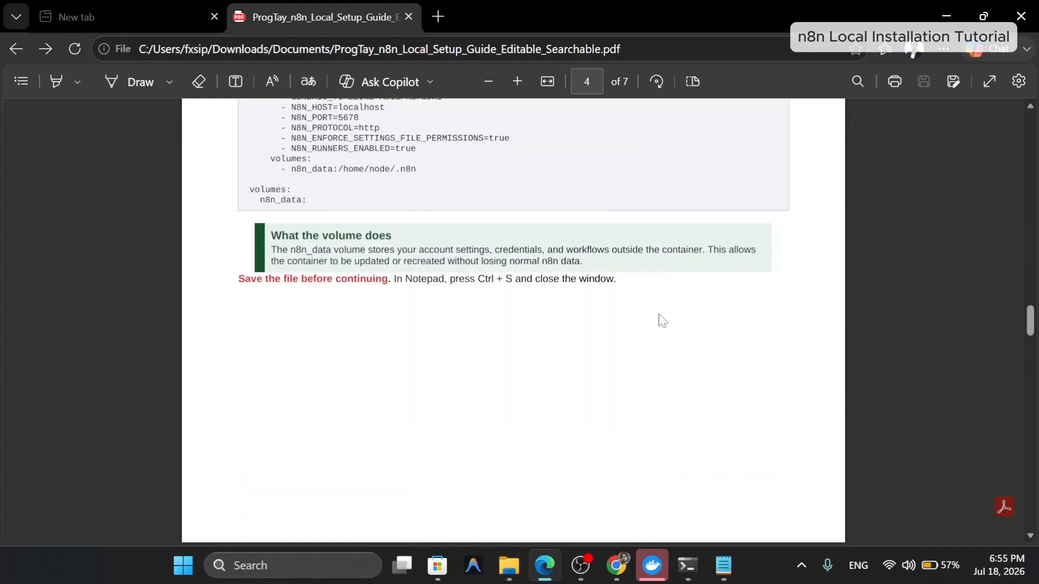
pyautogui.scroll(-1, 659, 319)
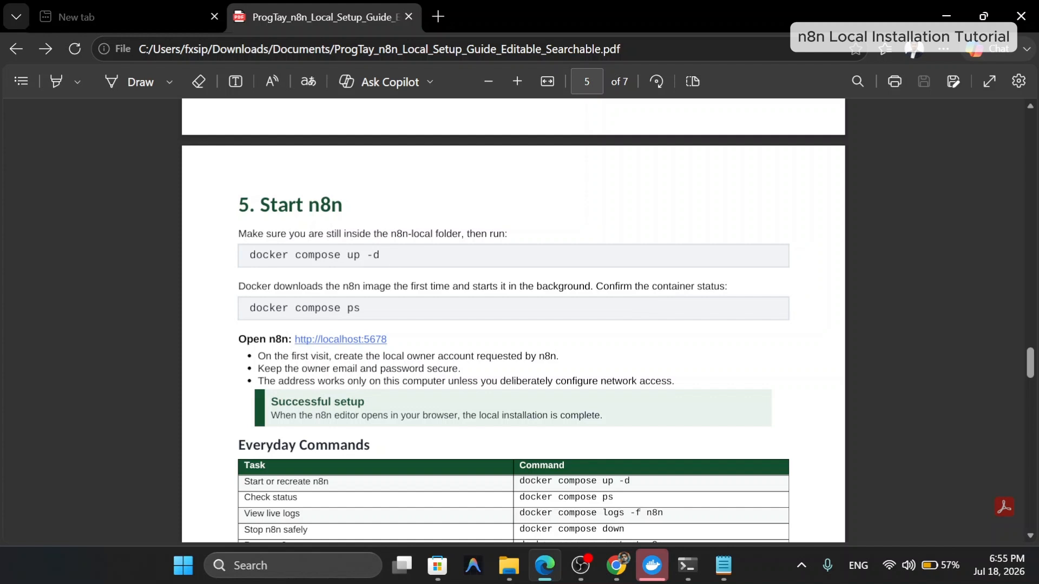
pyautogui.moveTo(380, 255)
pyautogui.mouseDown()
pyautogui.moveTo(250, 255)
pyautogui.moveTo(393, 261)
pyautogui.mouseUp()
pyautogui.doubleClick(254, 255)
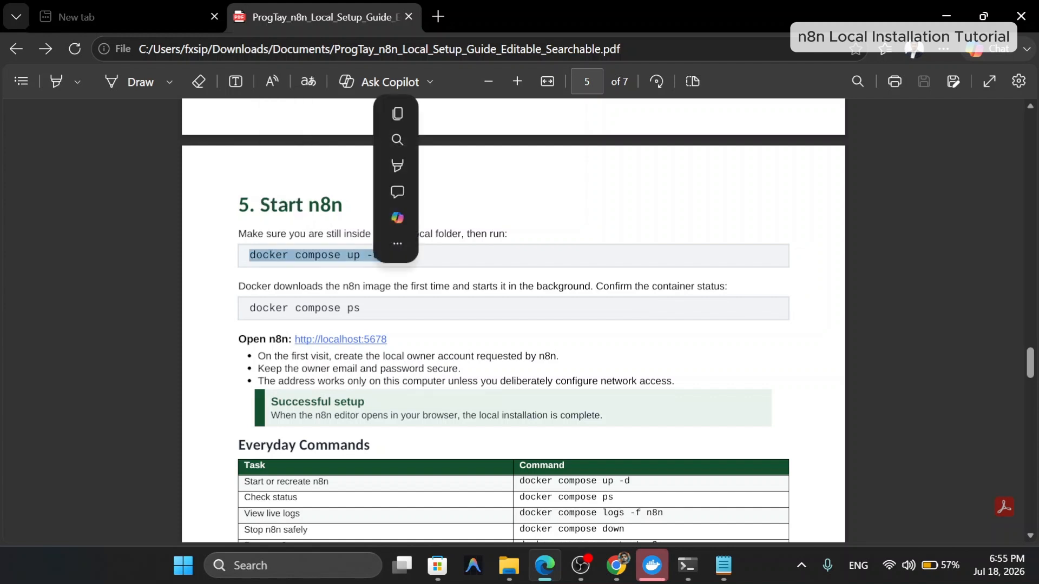
pyautogui.hotkey('ctrl', 'c')
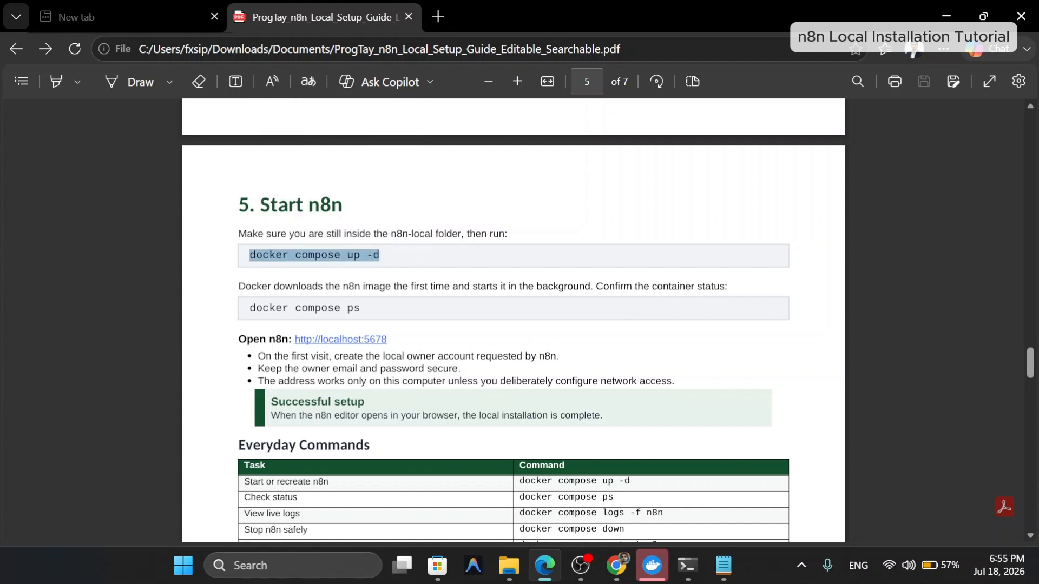
# Switch to the C:\n8n-local Command Prompt and run docker compose up -d to start the n8n container.
pyautogui.moveTo(703, 568)
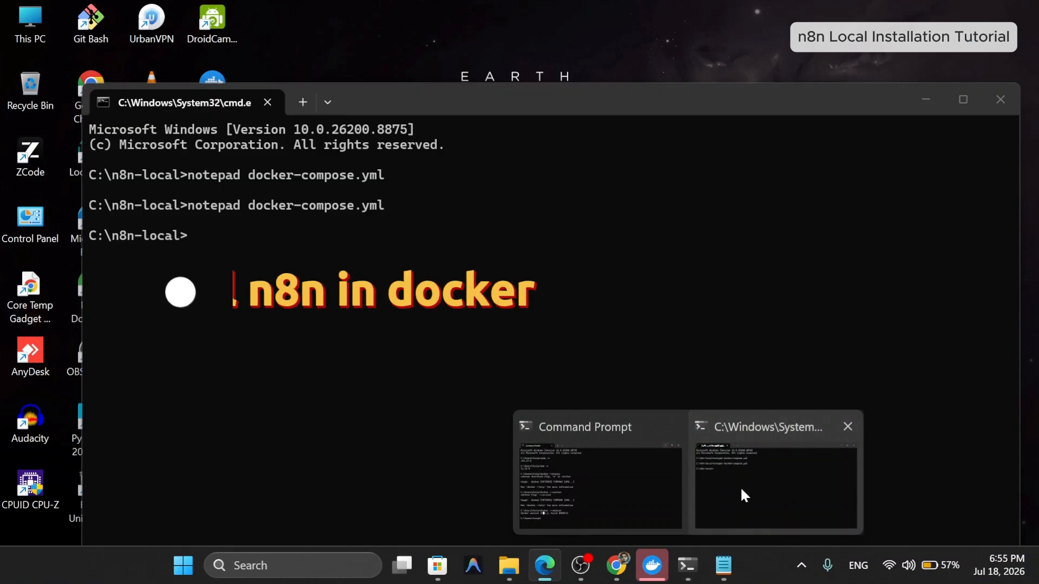
pyautogui.click(742, 490)
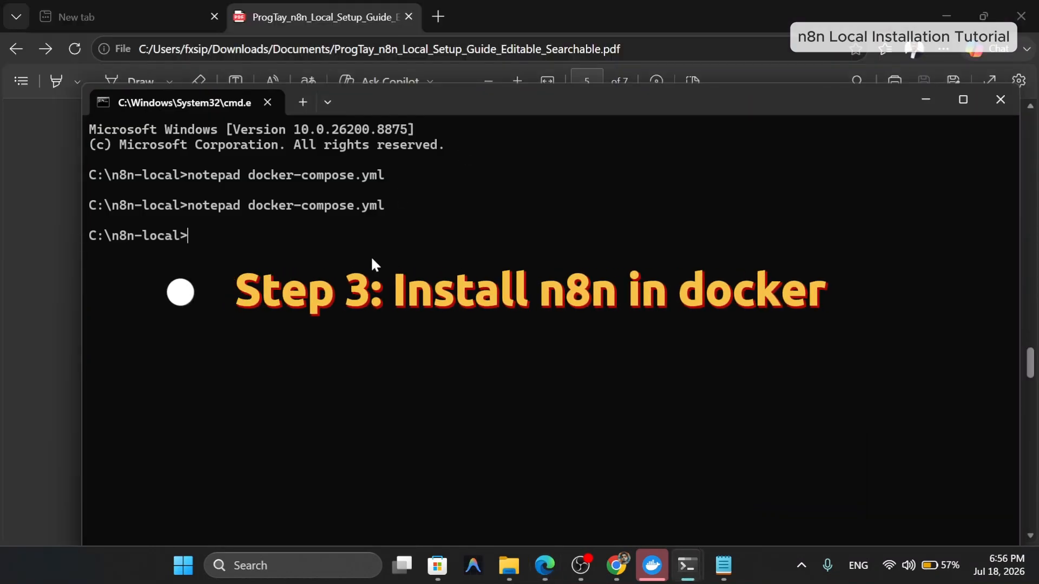
pyautogui.hotkey('ctrl', 'v')
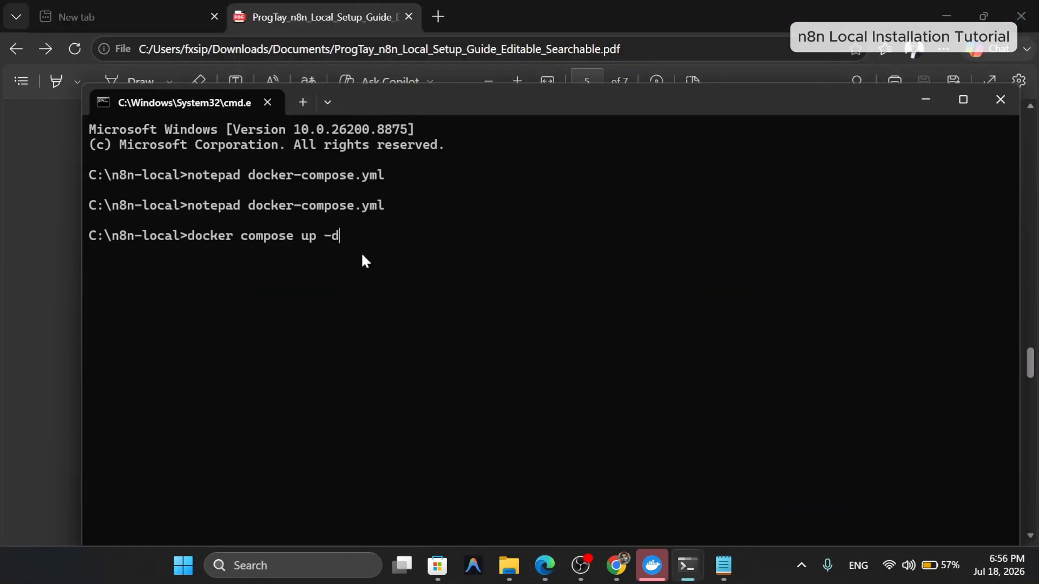
pyautogui.press('Return')
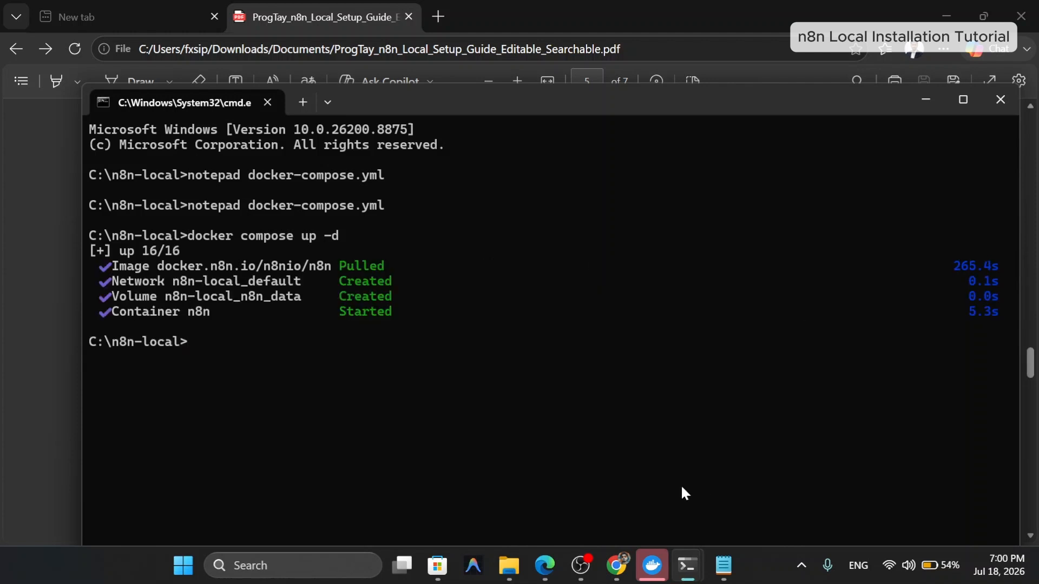
# Switch to Docker Desktop, expand the n8n-local container group, and open the n8n container's 5678:5678 port link in Chrome.
pyautogui.click(649, 565)
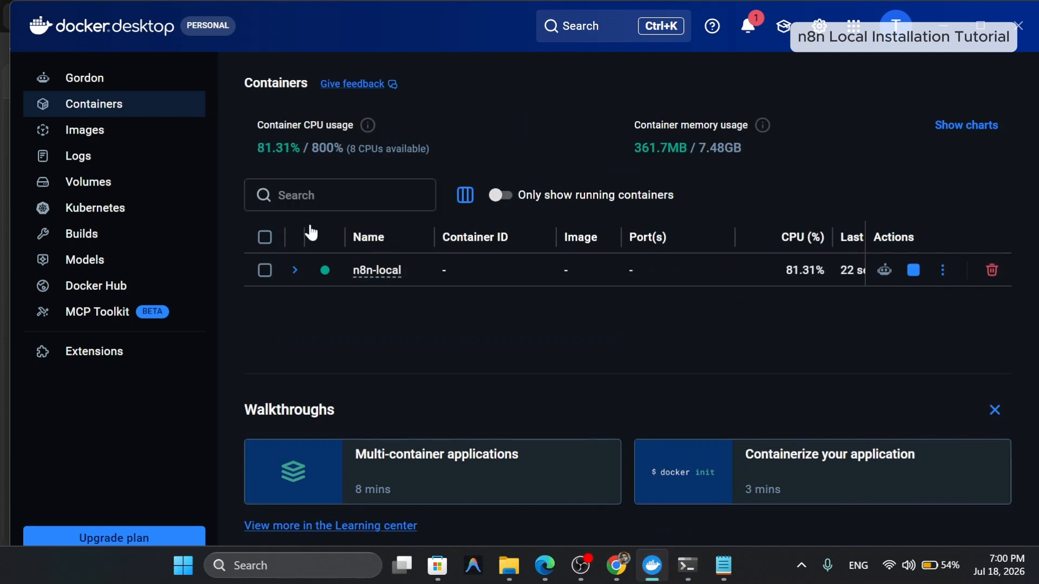
pyautogui.click(292, 271)
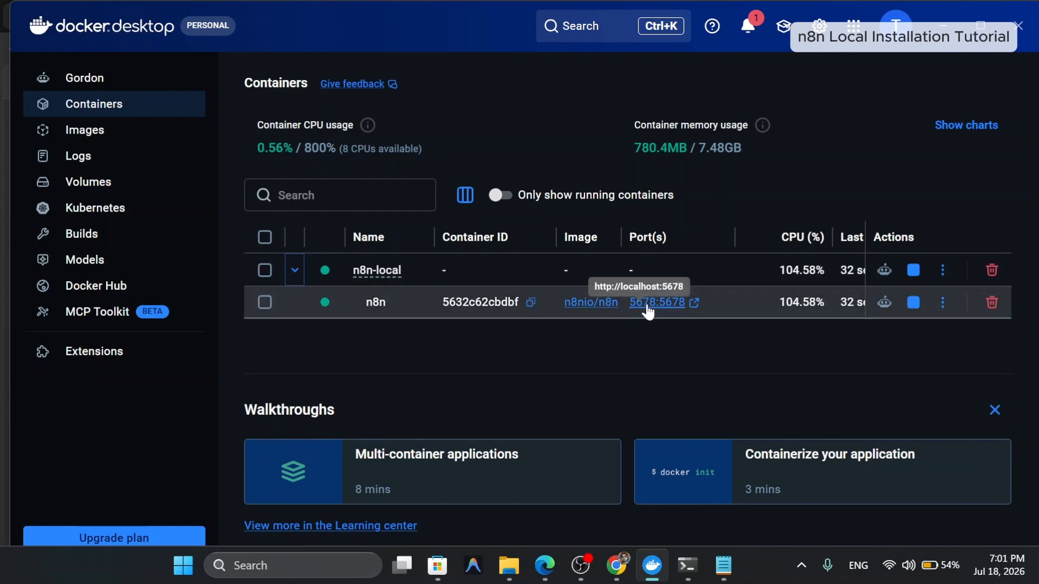
pyautogui.click(648, 305)
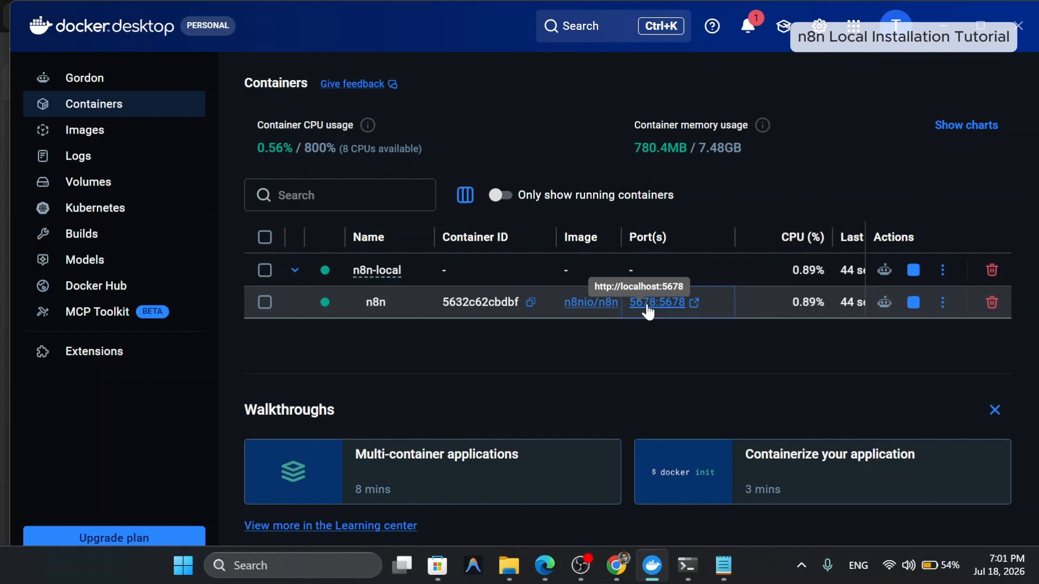
pyautogui.moveTo(607, 563)
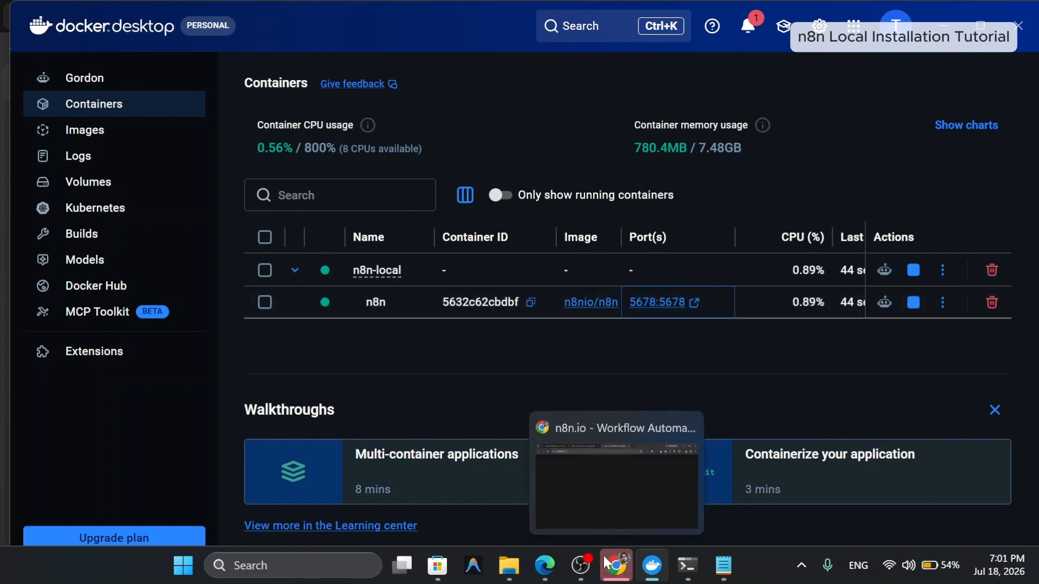
pyautogui.click(558, 443)
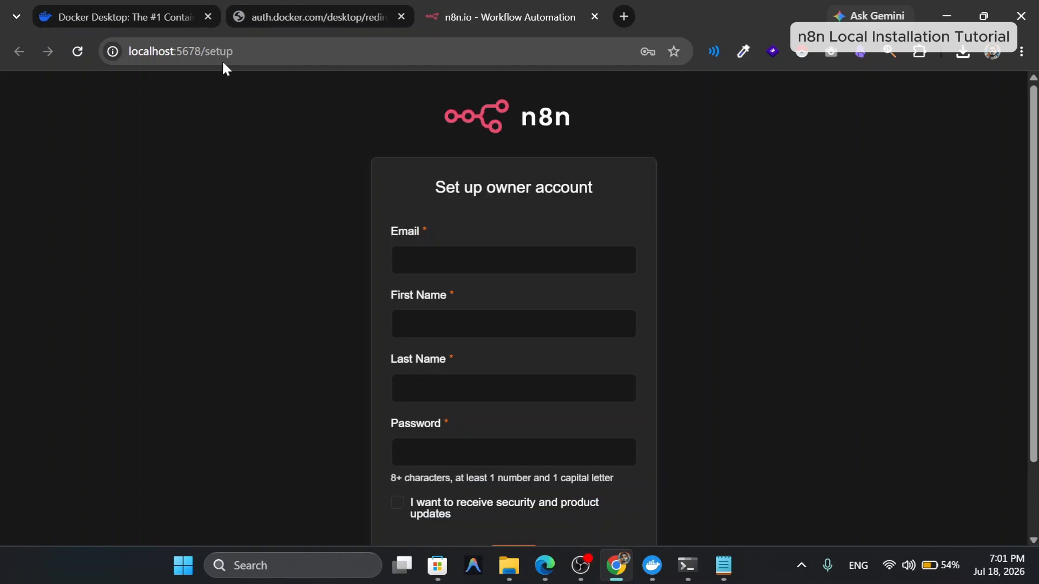
# Fill in the owner account's email, first name and last name on the n8n setup page using saved contact details.
pyautogui.scroll(-1, 453, 260)
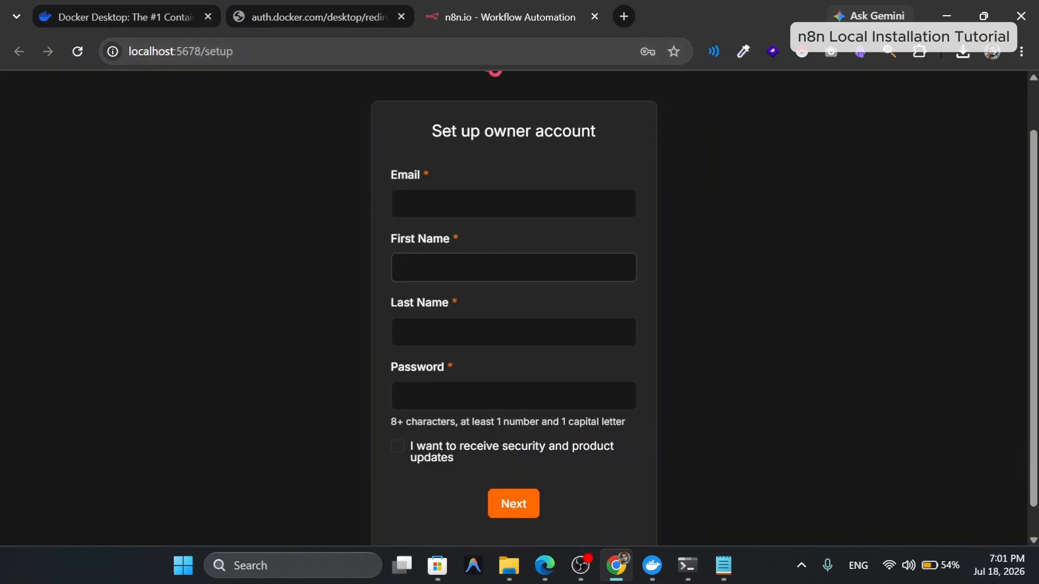
pyautogui.scroll(1, 514, 293)
pyautogui.scroll(-1, 514, 292)
pyautogui.scroll(-1, 503, 289)
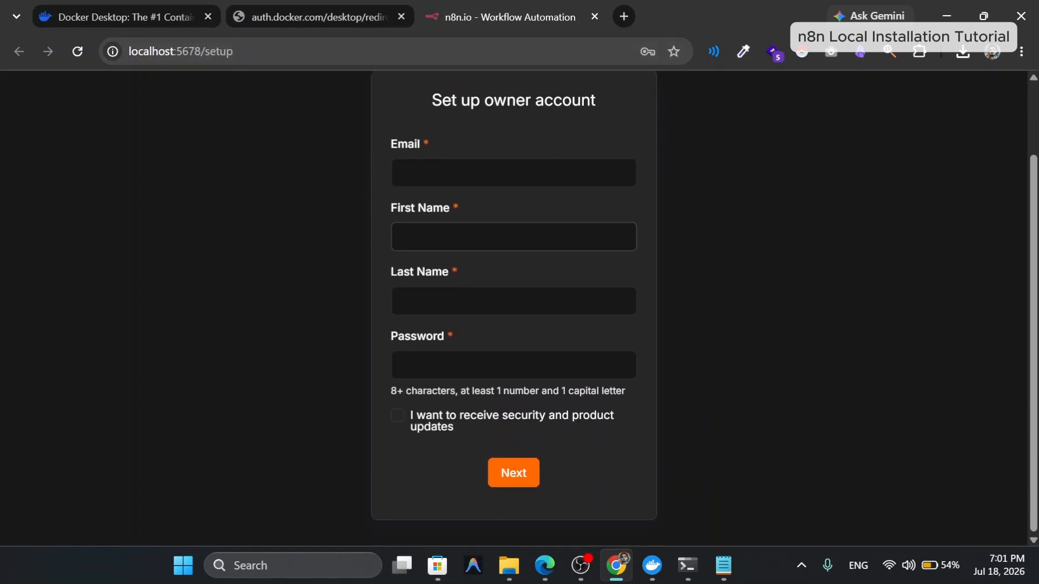
pyautogui.scroll(2, 503, 290)
pyautogui.click(504, 260)
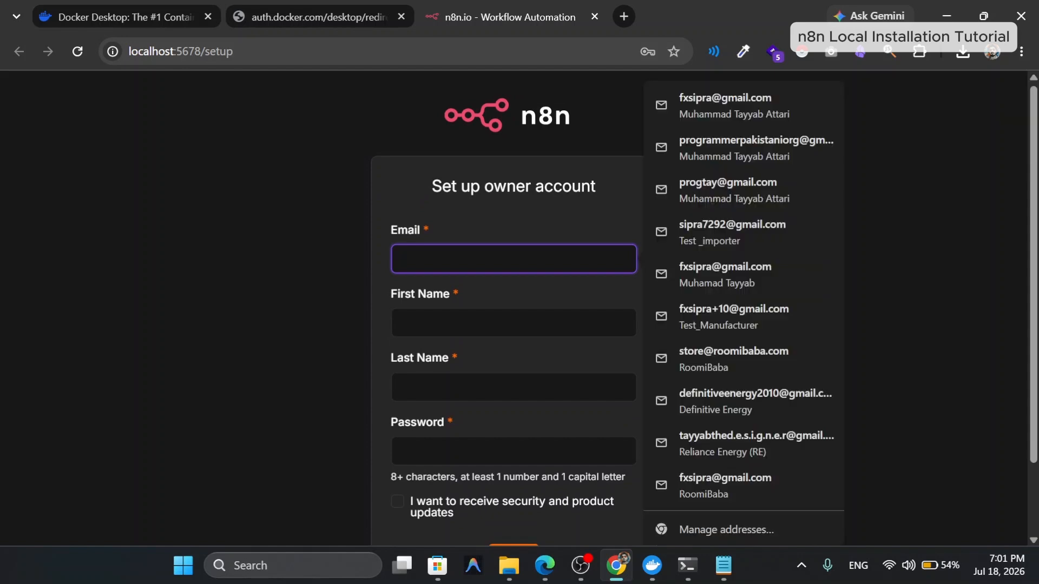
pyautogui.click(705, 108)
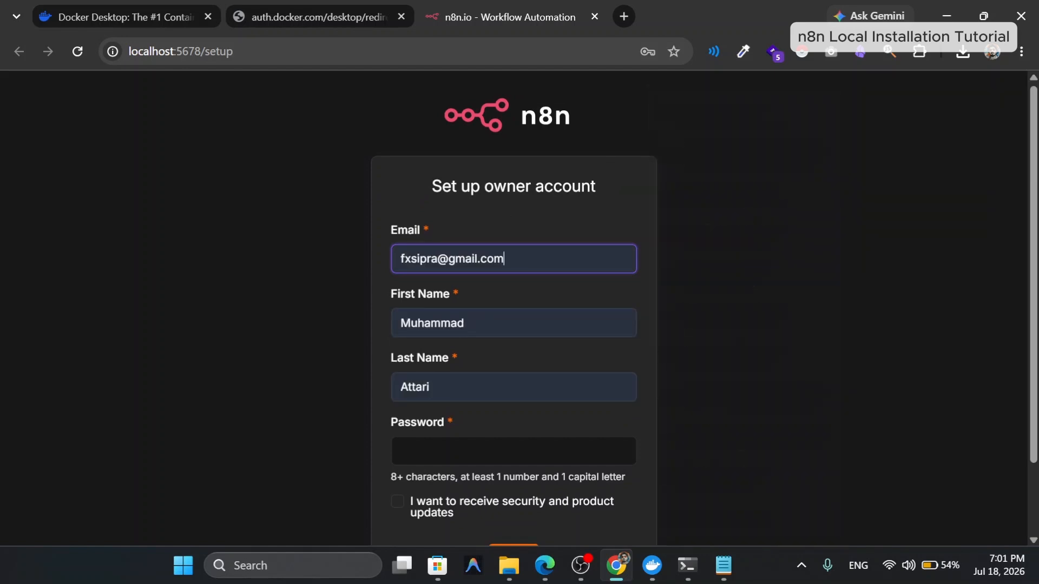
pyautogui.click(488, 323)
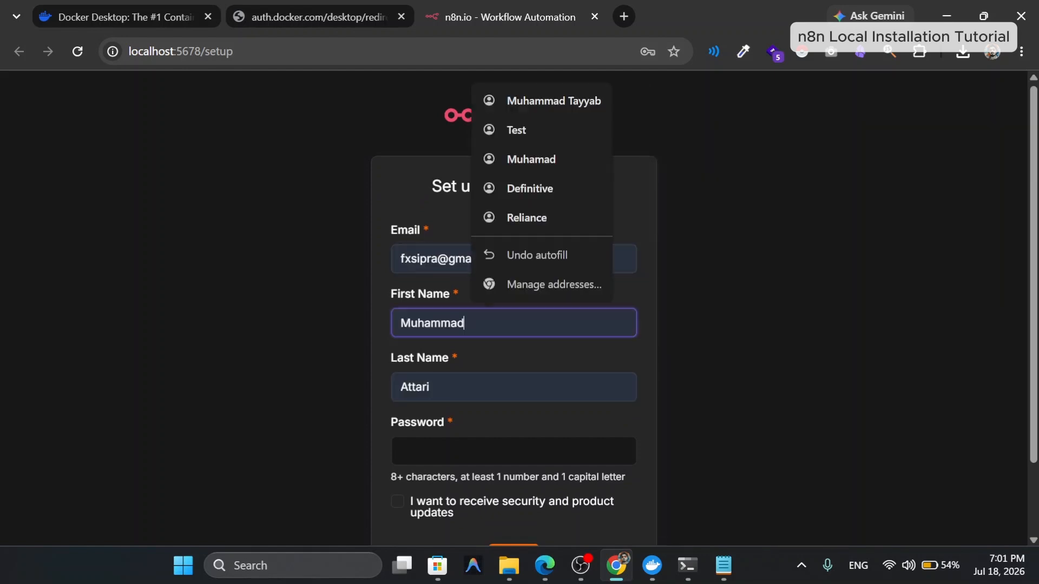
pyautogui.click(507, 101)
# Fill in the account password from the saved login, opt in to security and product updates, and submit the owner account form.
pyautogui.click(508, 451)
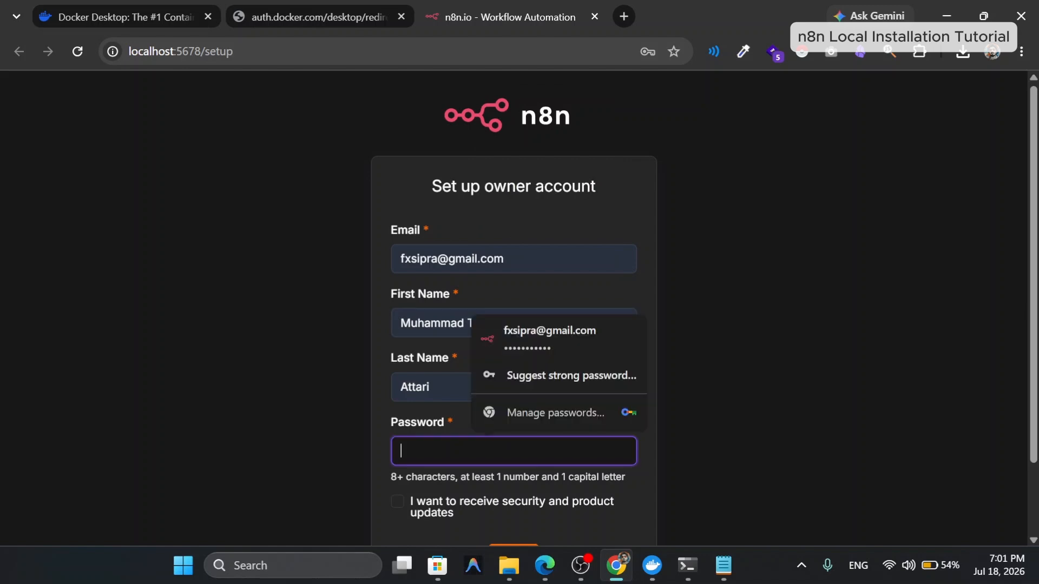
pyautogui.click(508, 353)
pyautogui.scroll(-2, 453, 428)
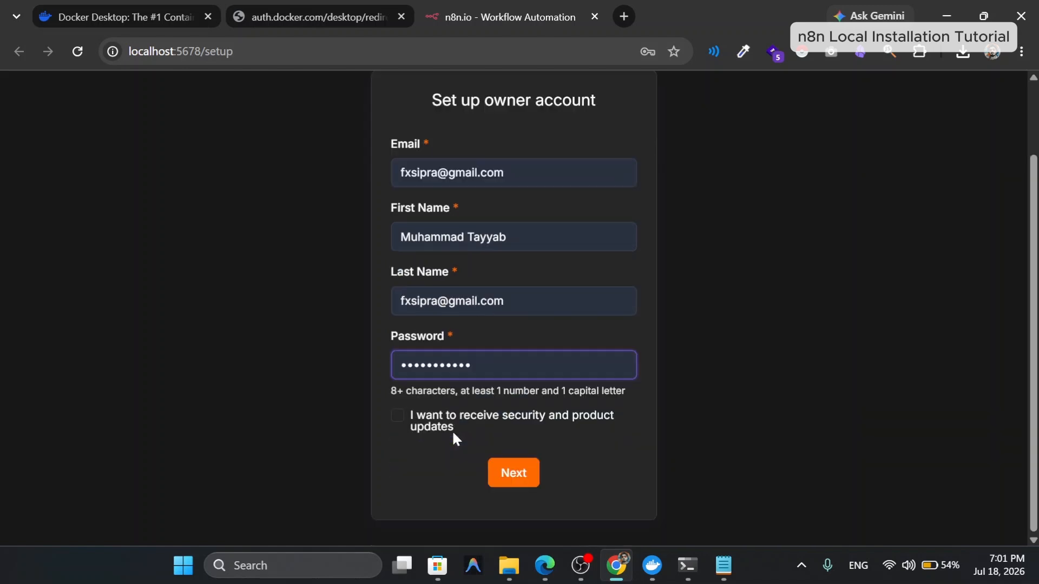
pyautogui.click(405, 427)
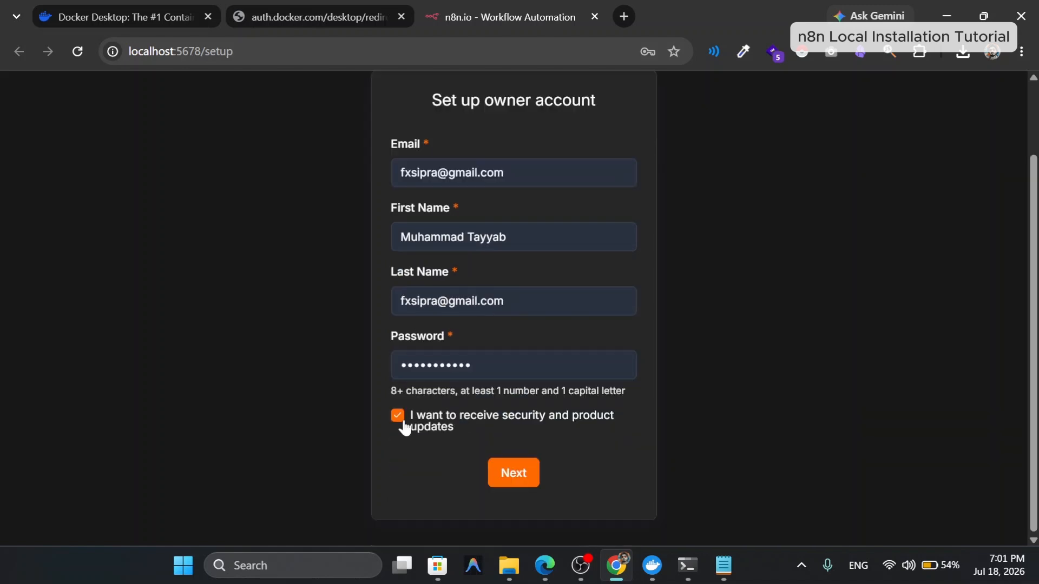
pyautogui.click(523, 478)
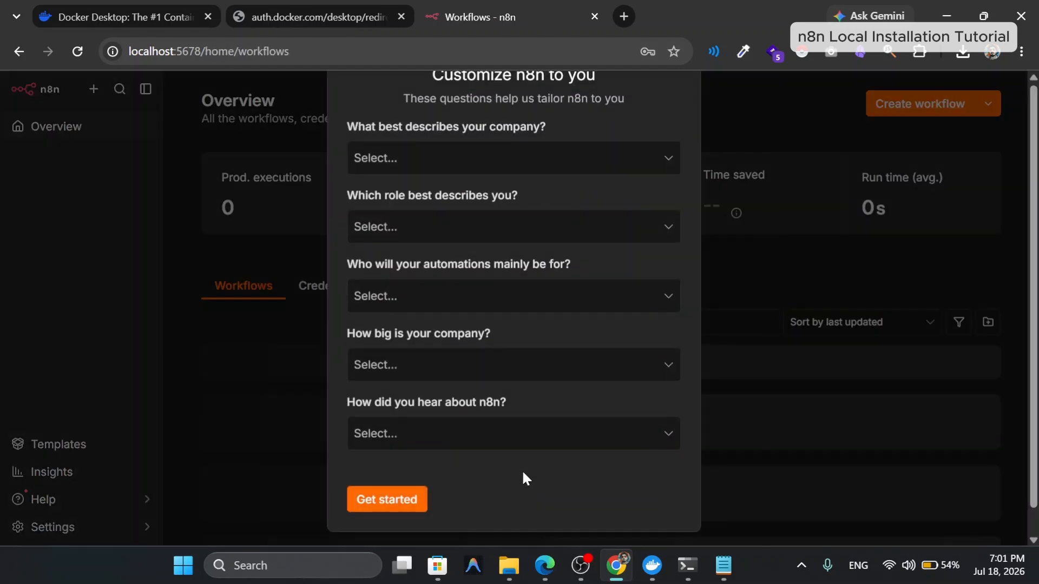
# In the customization survey, set the company type to Ecommerce, the role to Business Owner, and the automations' audience to Myself.
pyautogui.click(462, 164)
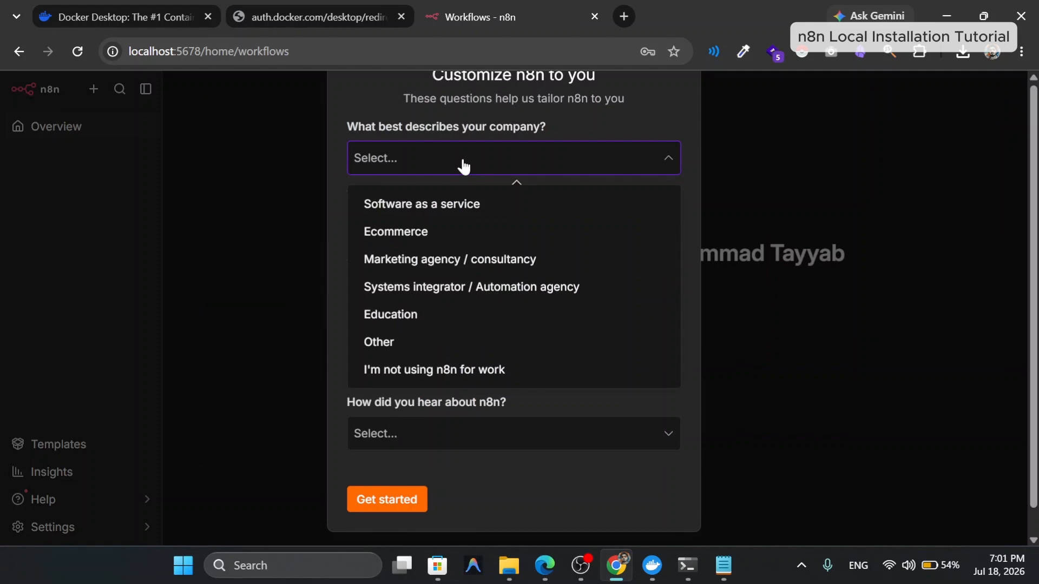
pyautogui.click(457, 241)
pyautogui.click(447, 230)
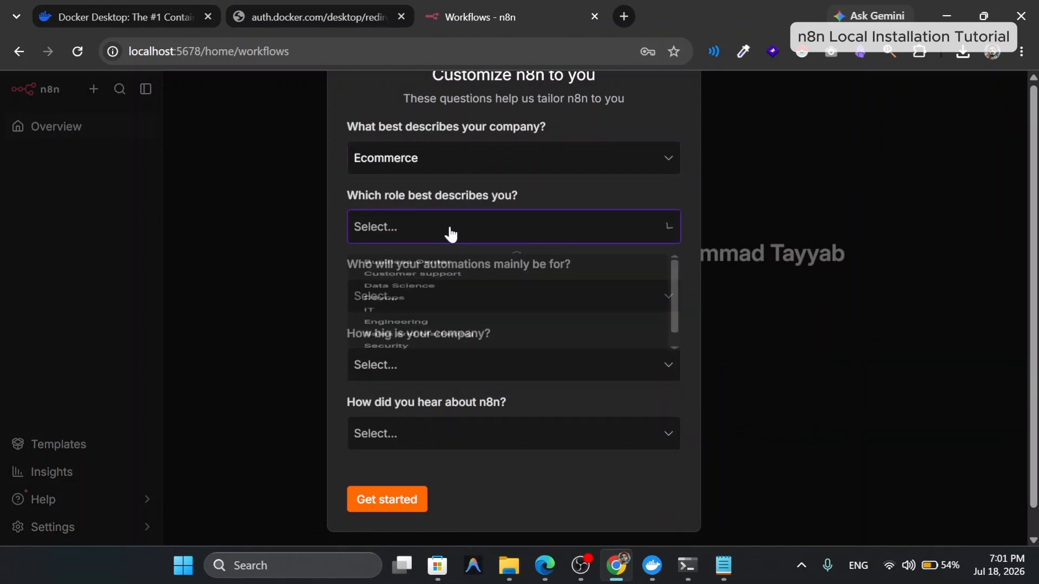
pyautogui.click(432, 286)
pyautogui.click(430, 302)
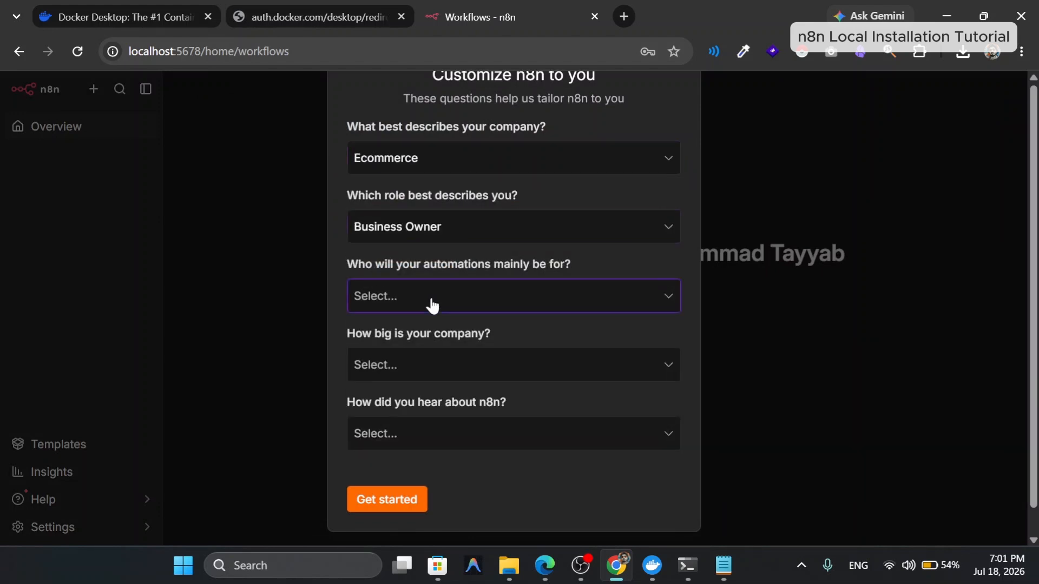
pyautogui.click(433, 354)
# Set the company size to 20-99 people and the referral source to Google, and submit the survey.
pyautogui.click(429, 375)
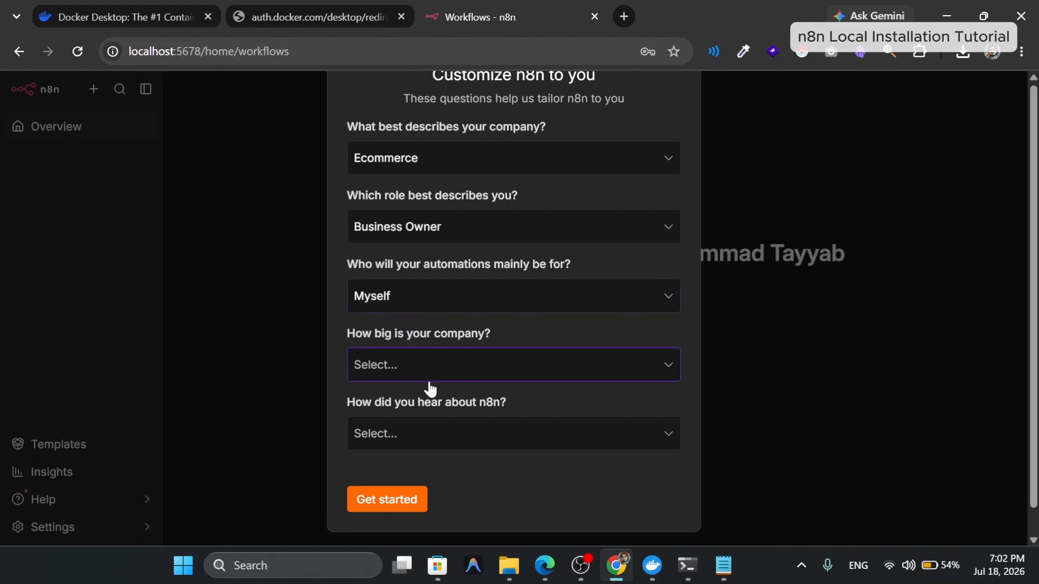
pyautogui.click(450, 213)
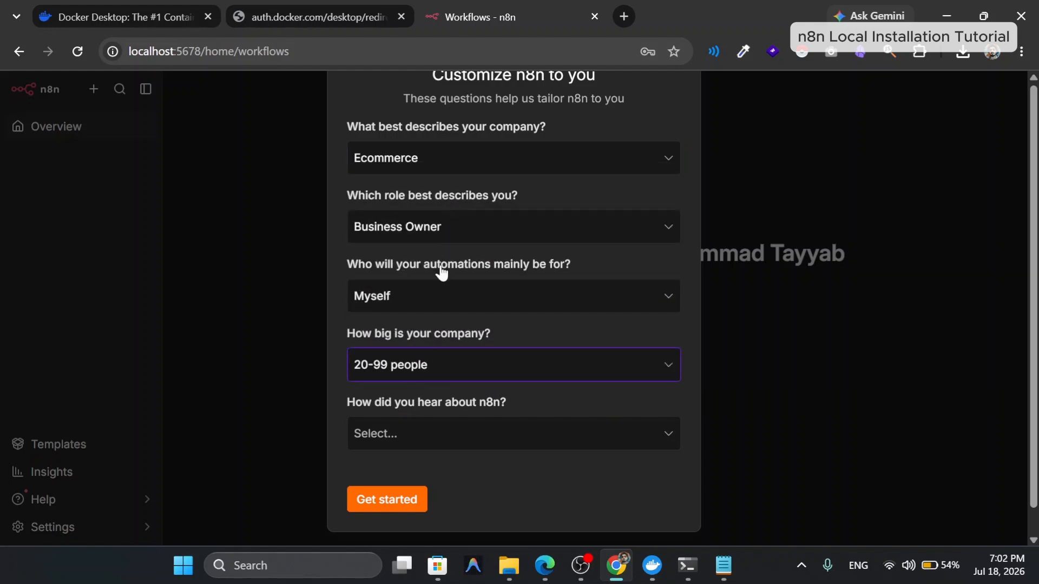
pyautogui.click(441, 432)
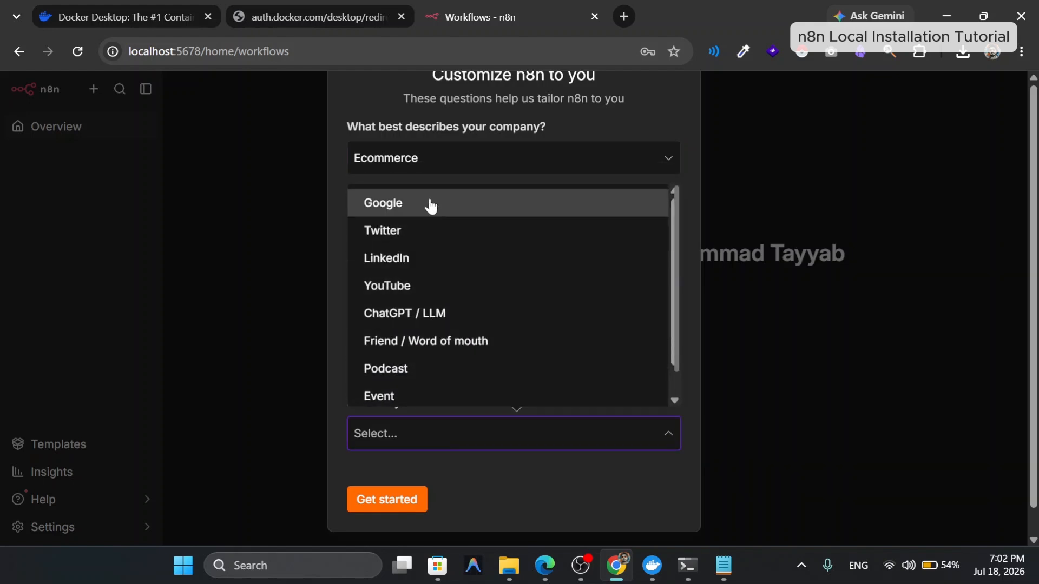
pyautogui.click(429, 204)
pyautogui.click(356, 509)
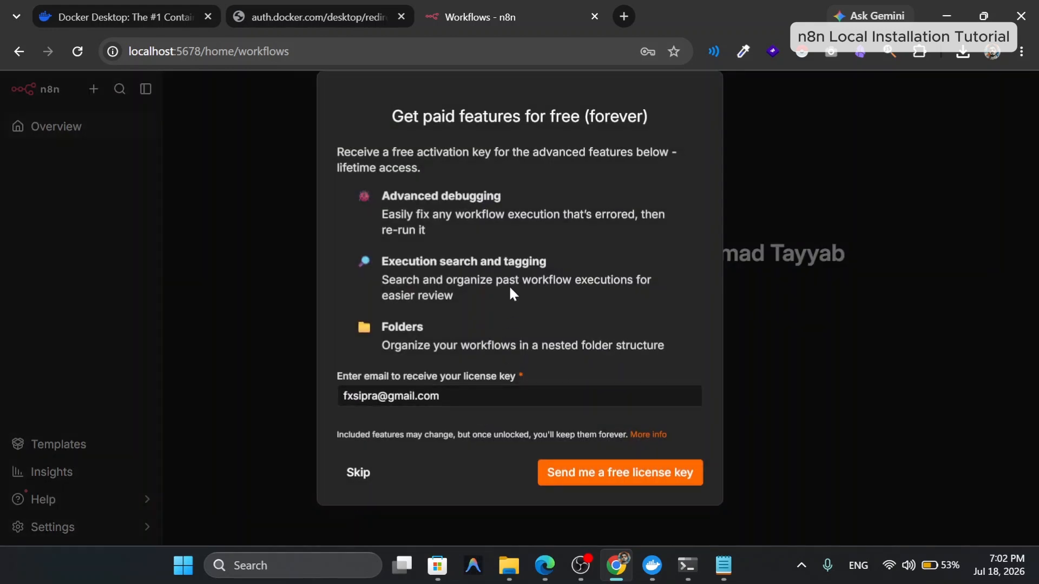
# Keep the prefilled email in the paid features offer and request the free license key.
pyautogui.click(509, 396)
pyautogui.tripleClick(509, 397)
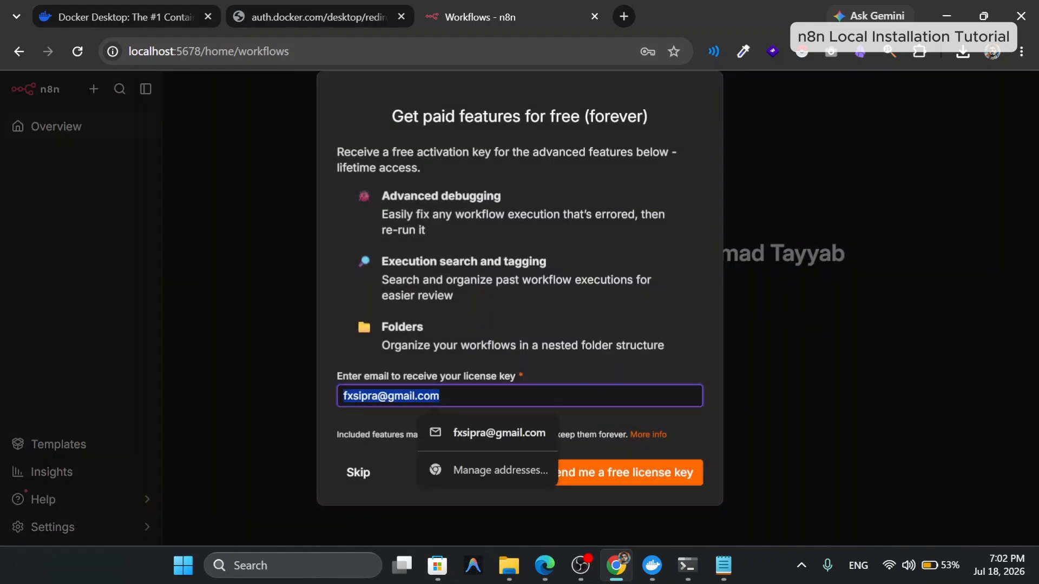
pyautogui.click(434, 330)
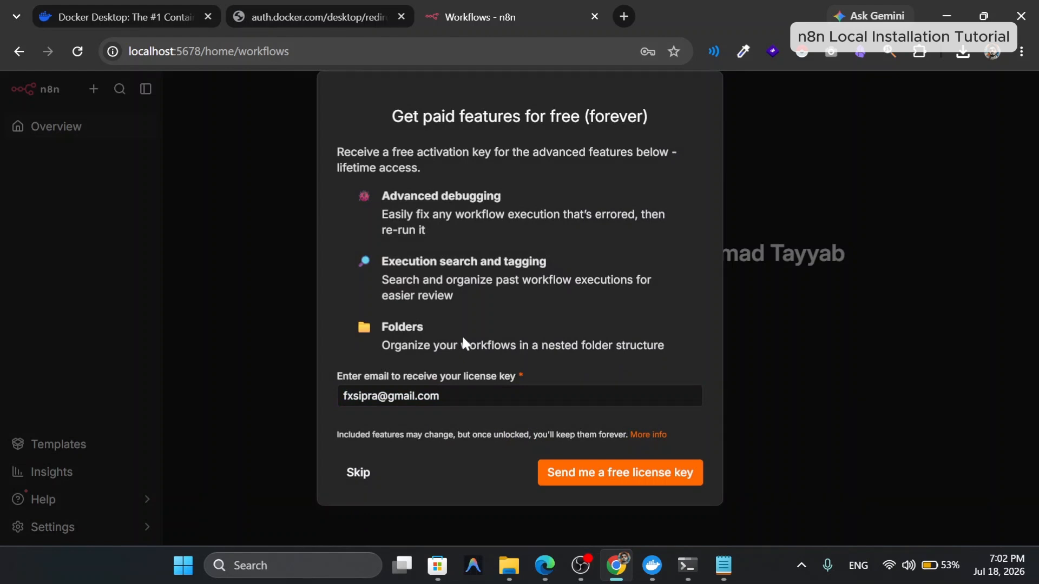
pyautogui.click(595, 480)
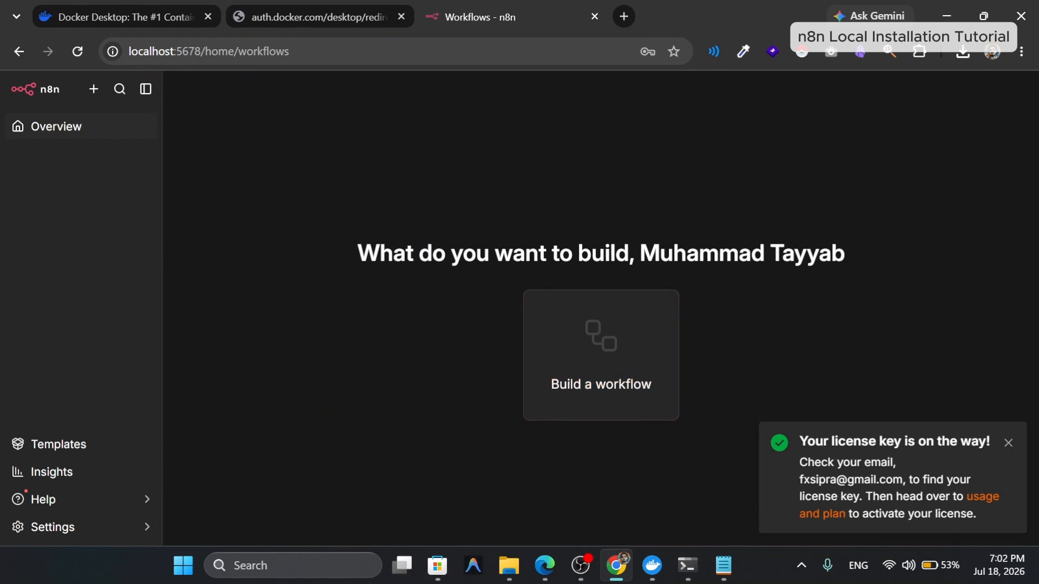
# Open Gmail in a new browser tab and return to the n8n Workflows tab.
pyautogui.click(617, 21)
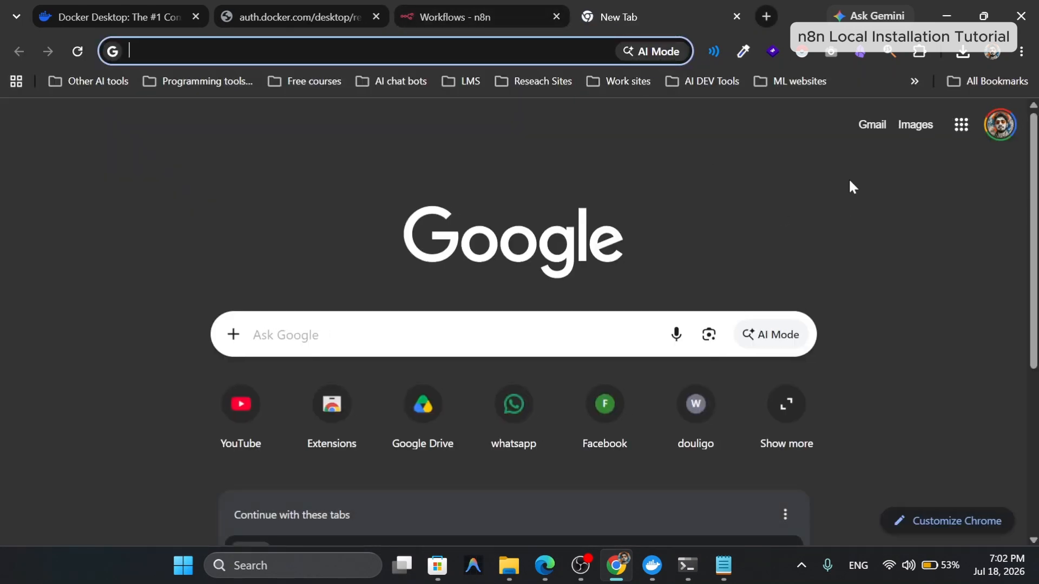
pyautogui.click(866, 128)
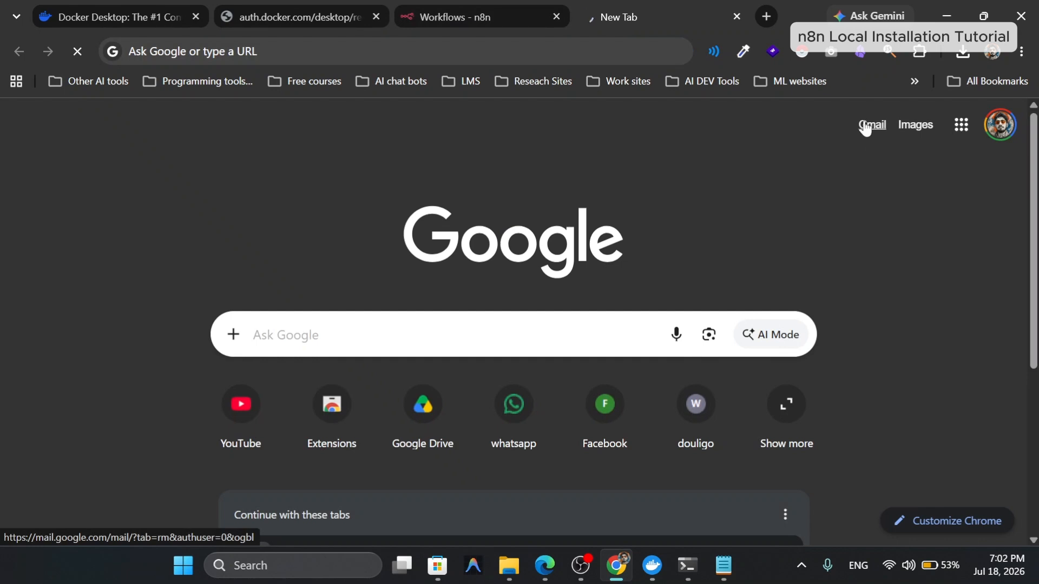
pyautogui.click(403, 8)
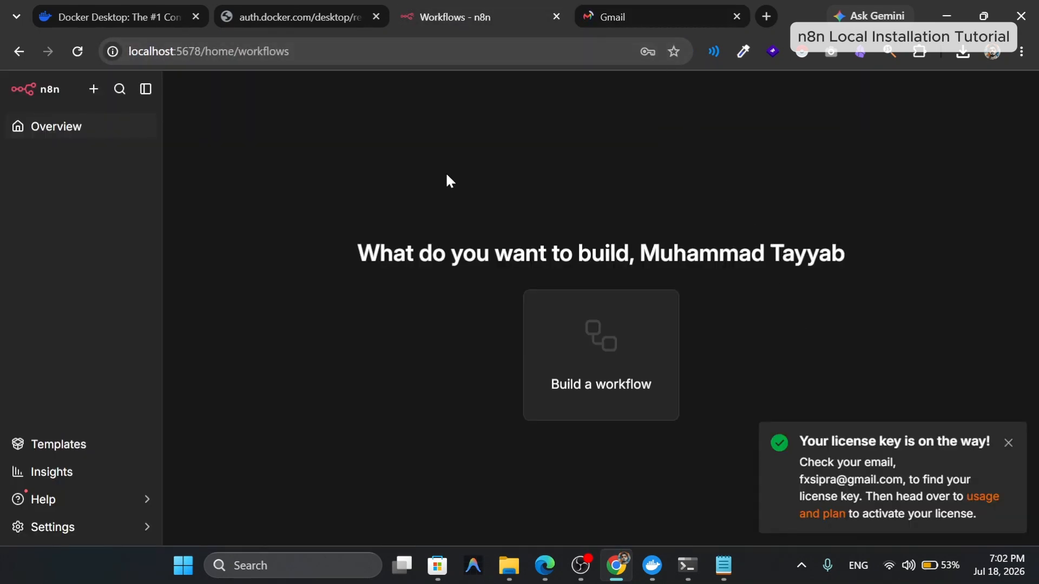
# Open the activation key entry in the Usage and plan settings, and copy the license key from the n8n.io email in Gmail.
pyautogui.click(102, 532)
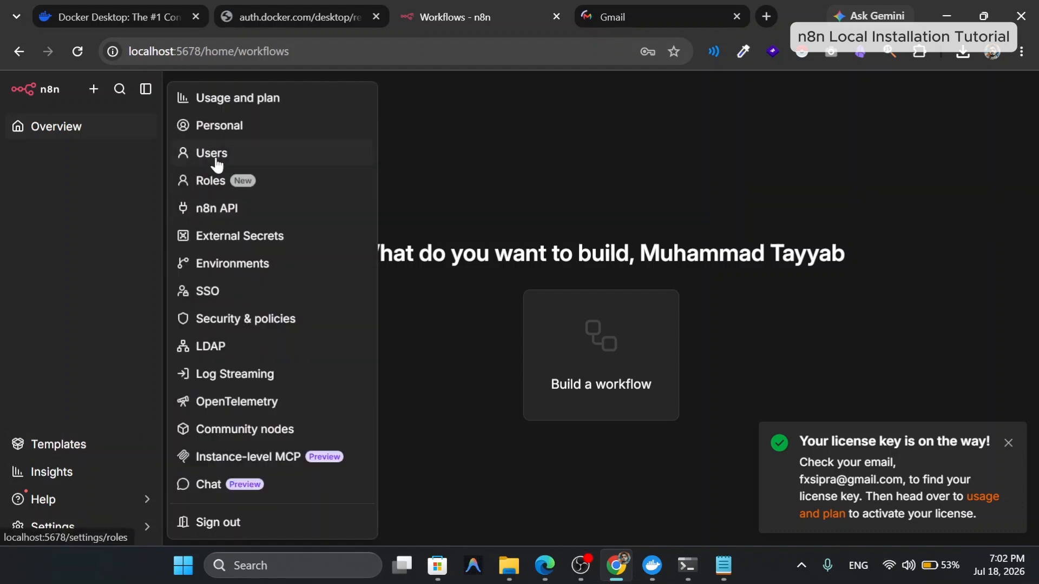
pyautogui.click(227, 106)
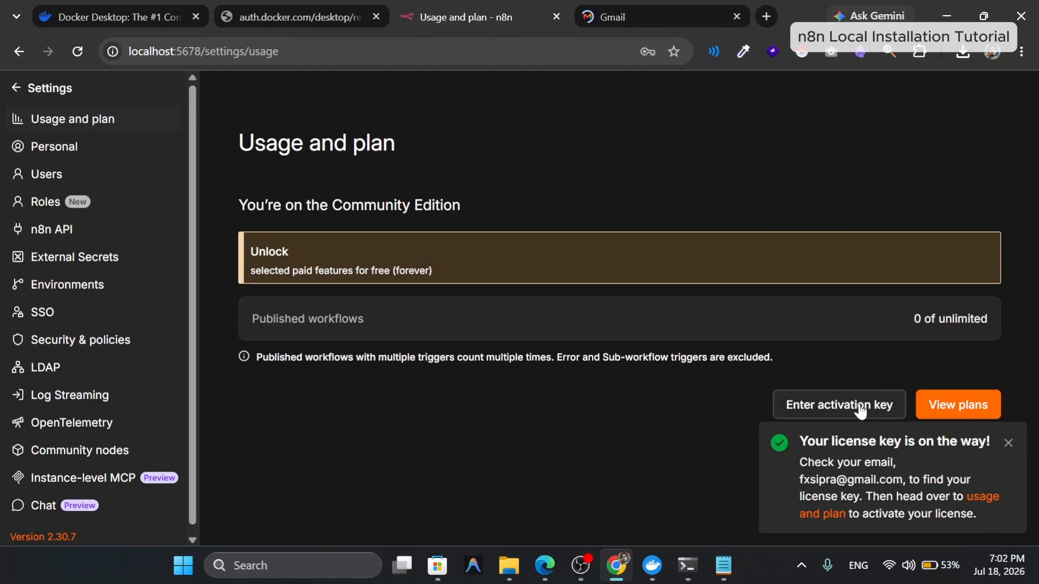
pyautogui.click(655, 17)
pyautogui.click(496, 213)
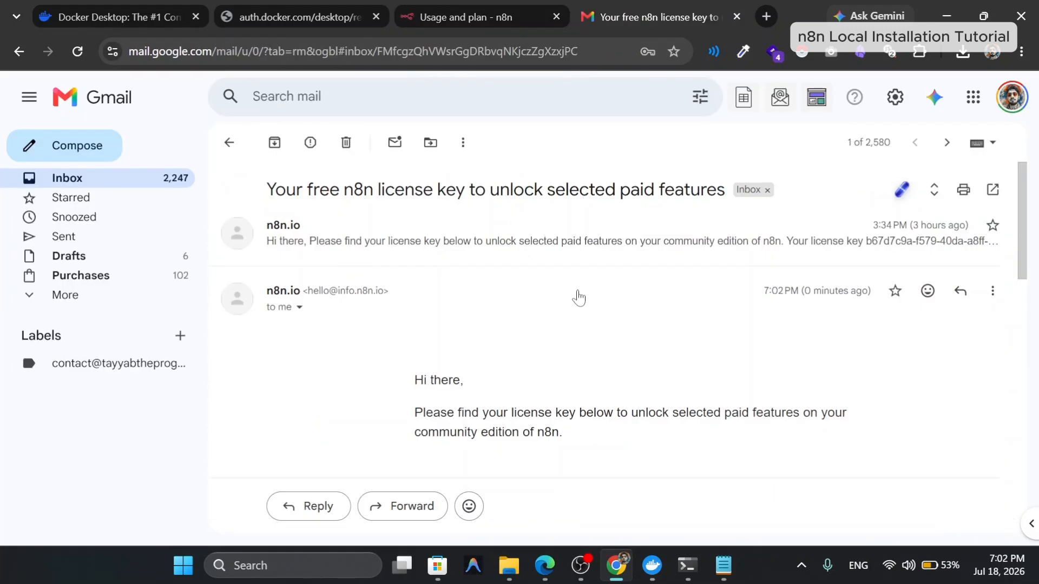
pyautogui.scroll(-3, 578, 297)
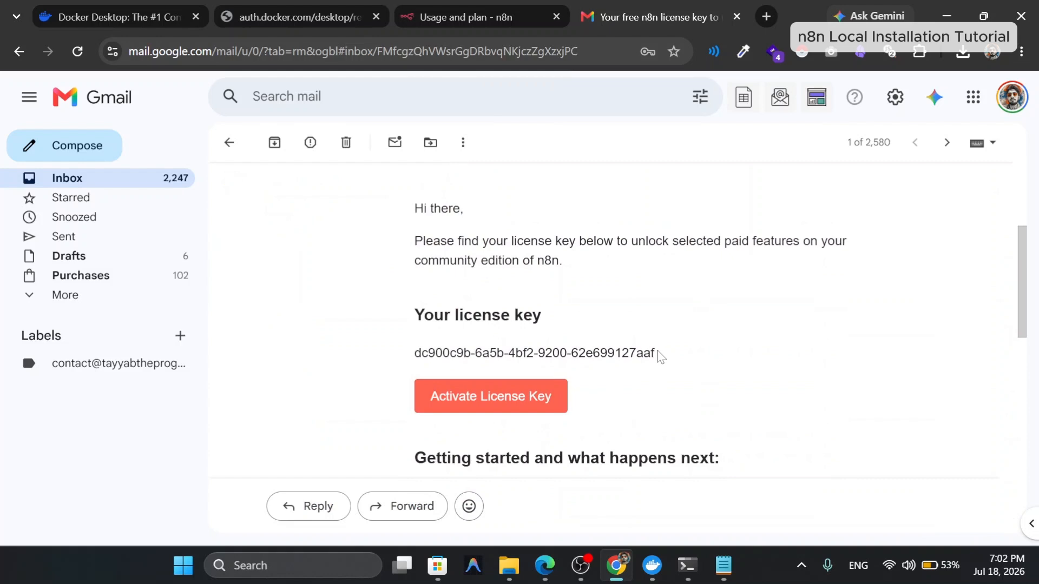
pyautogui.moveTo(658, 354); pyautogui.dragTo(405, 372)
pyautogui.hotkey('ctrl', 'c')
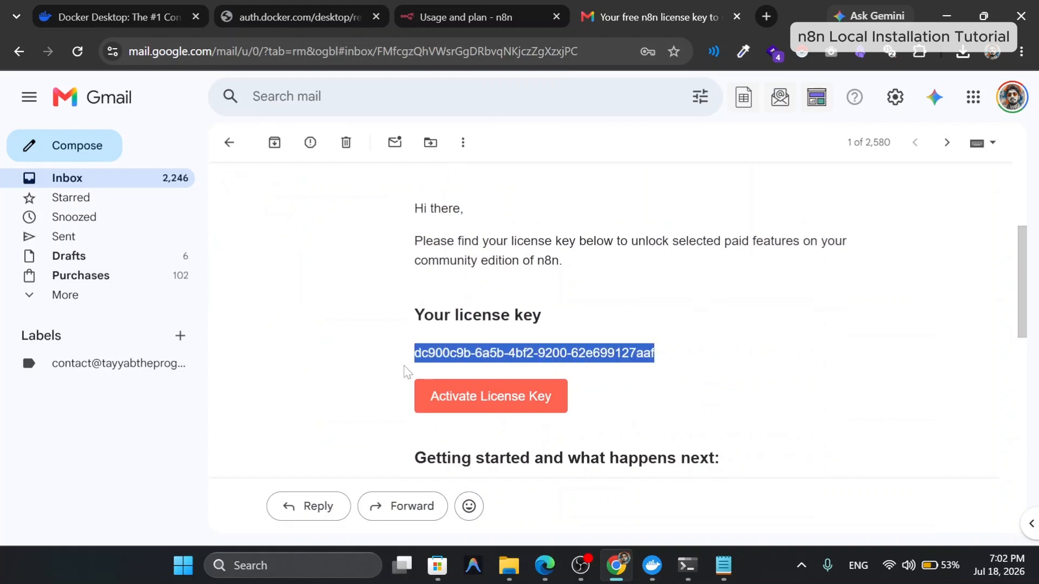
# Paste the license key as the n8n activation key, activate it, and check the edition on the Usage and plan page.
pyautogui.click(490, 4)
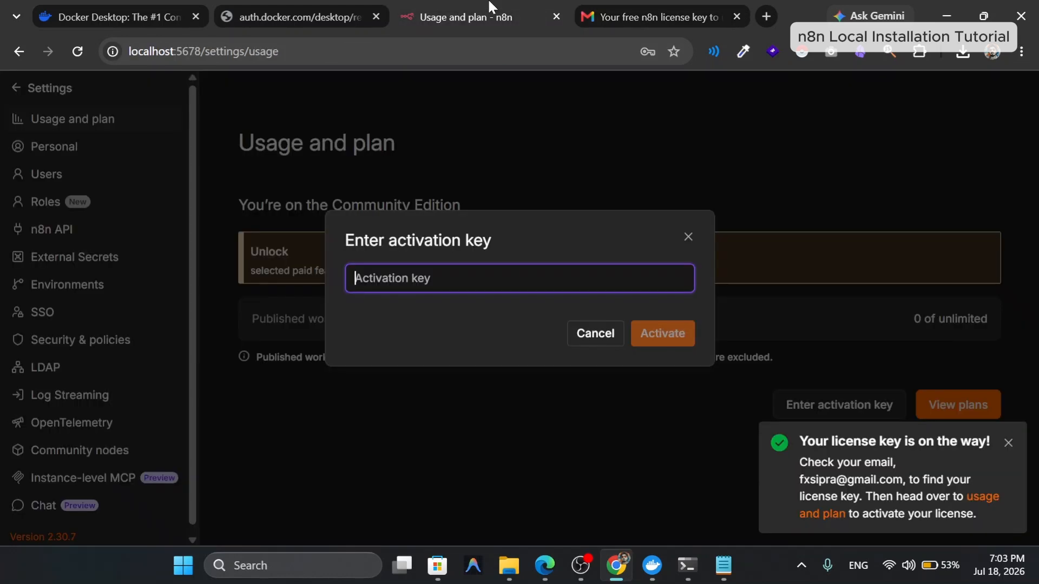
pyautogui.hotkey('ctrl', 'v')
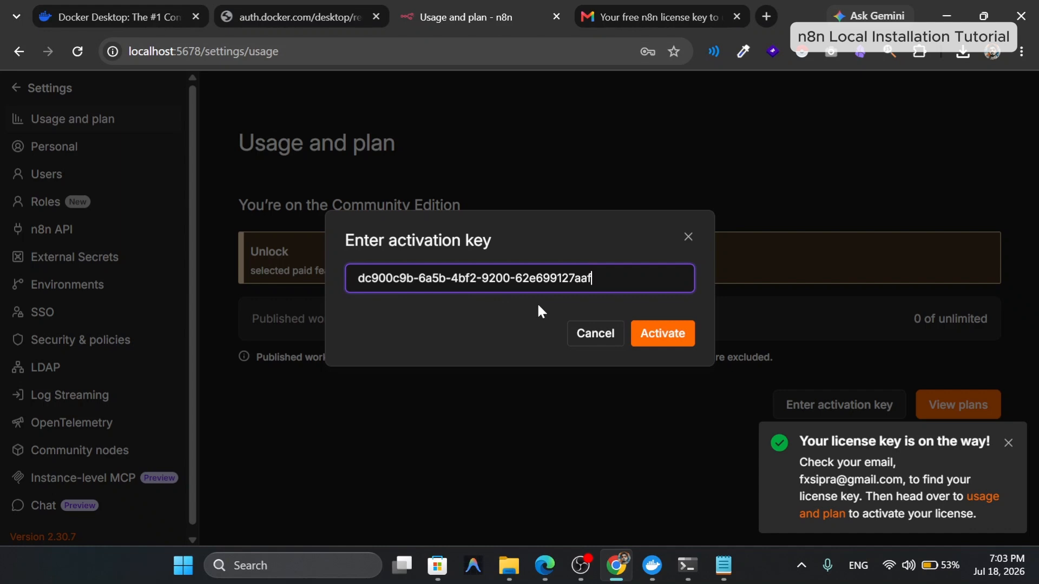
pyautogui.click(680, 344)
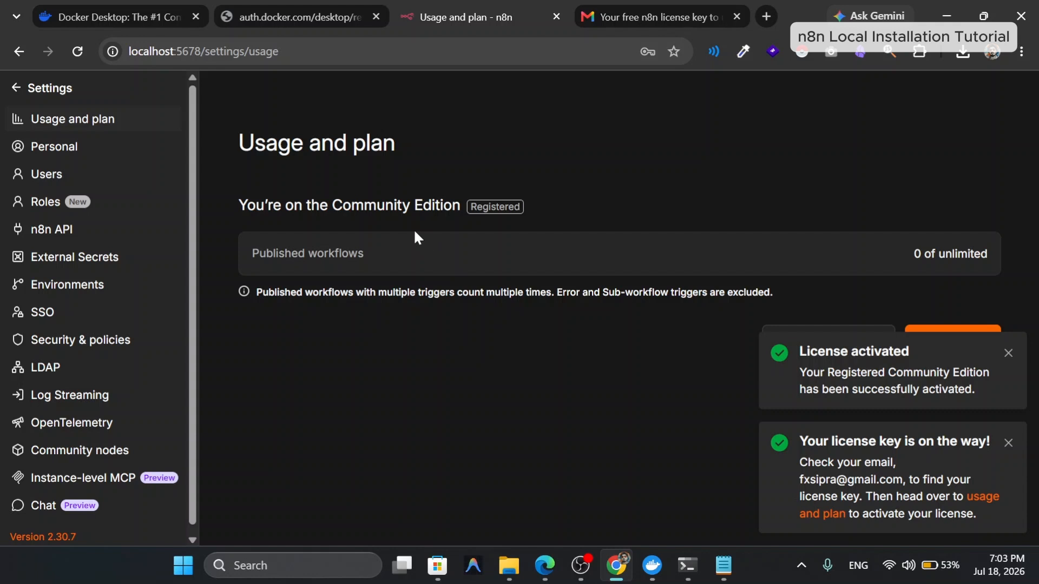
pyautogui.tripleClick(373, 206)
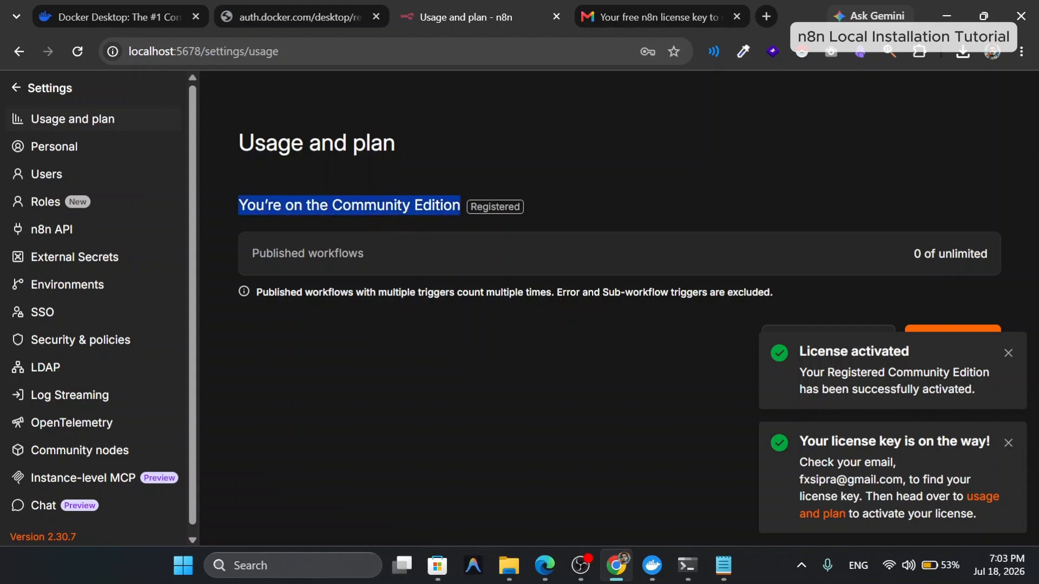
pyautogui.click(374, 207)
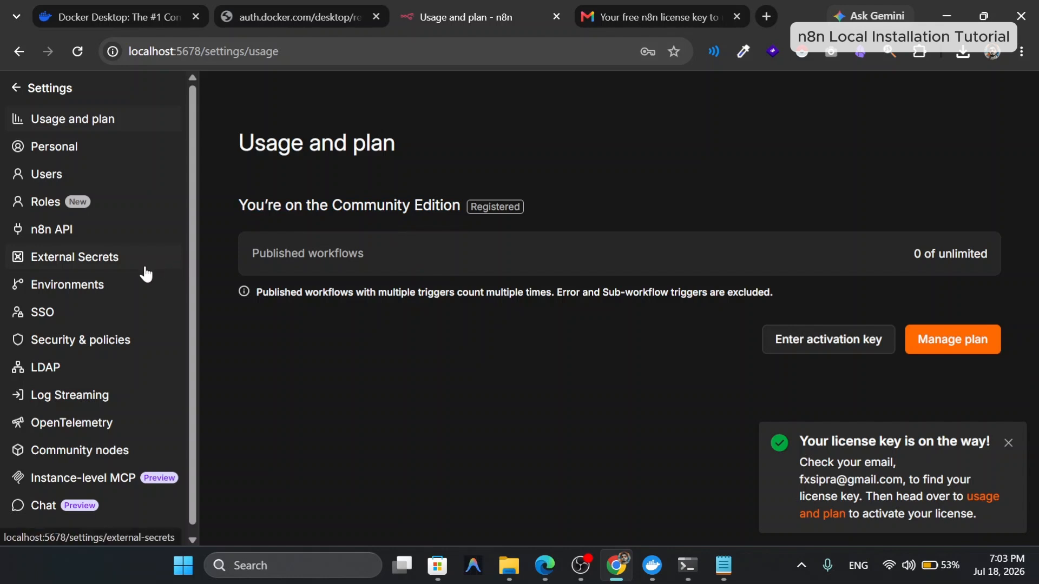
# Return from the settings to the Workflows home, dismiss the license notification, and start building a new workflow.
pyautogui.click(9, 87)
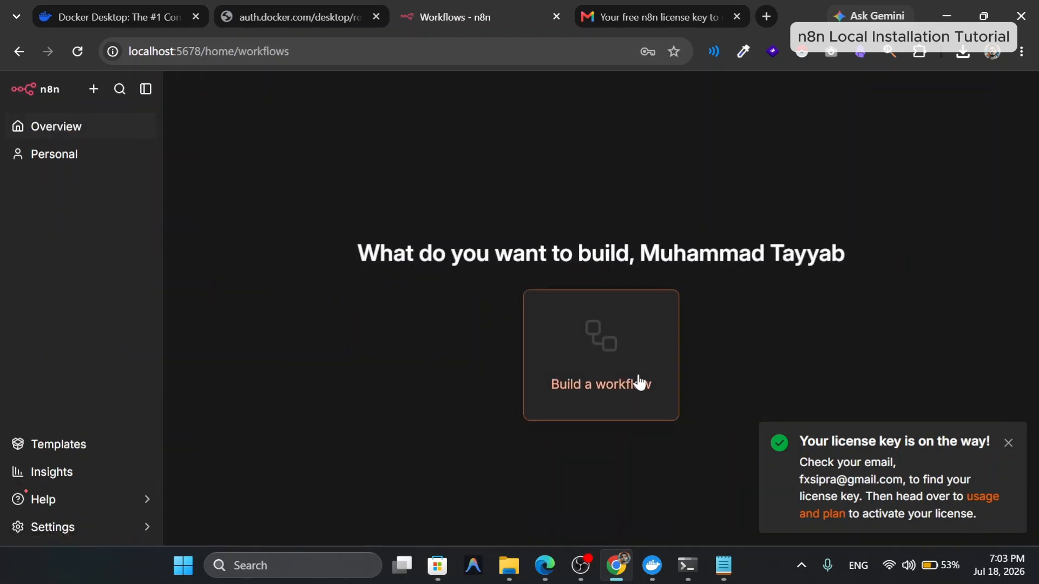
pyautogui.click(1009, 443)
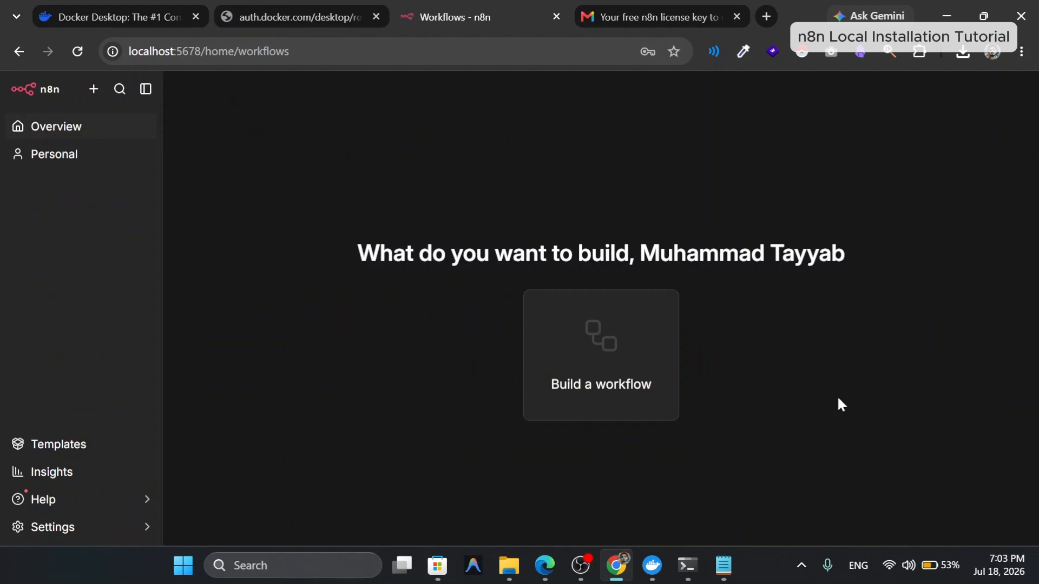
pyautogui.click(672, 367)
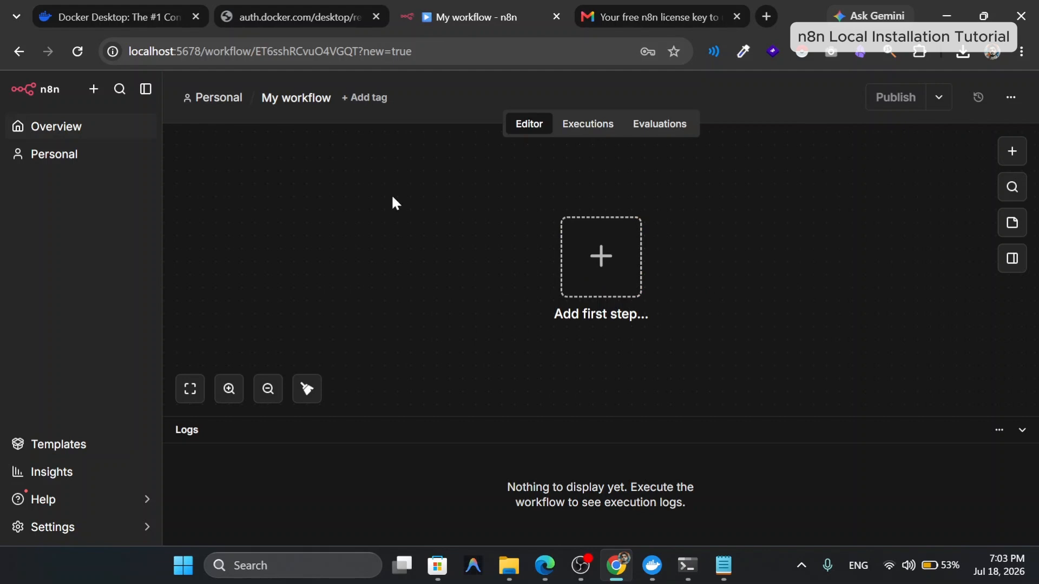
# Add a manual trigger, When clicking 'Execute workflow', as the first step of My workflow.
pyautogui.doubleClick(188, 52)
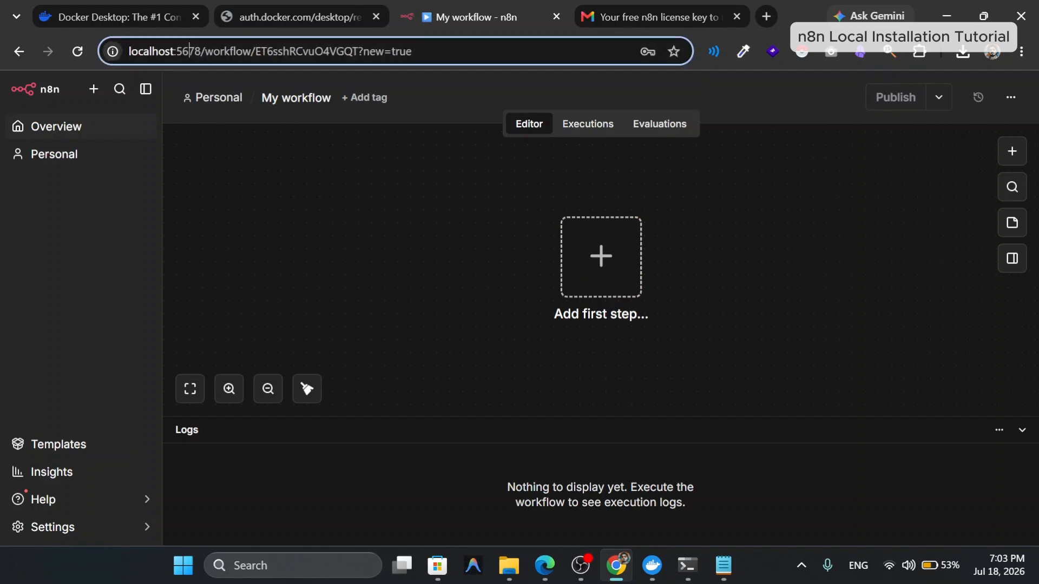
pyautogui.click(272, 160)
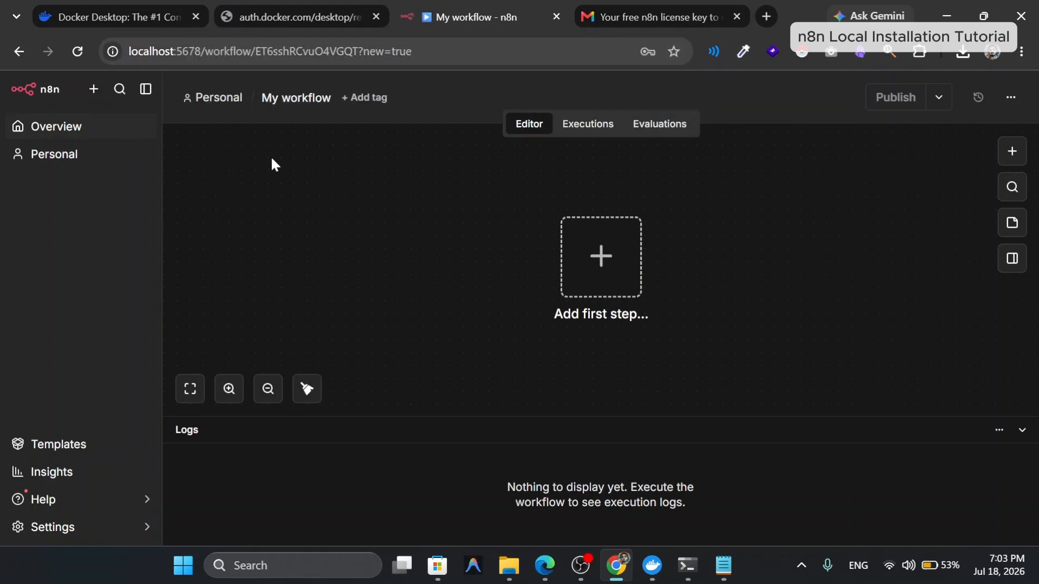
pyautogui.click(567, 279)
pyautogui.click(773, 286)
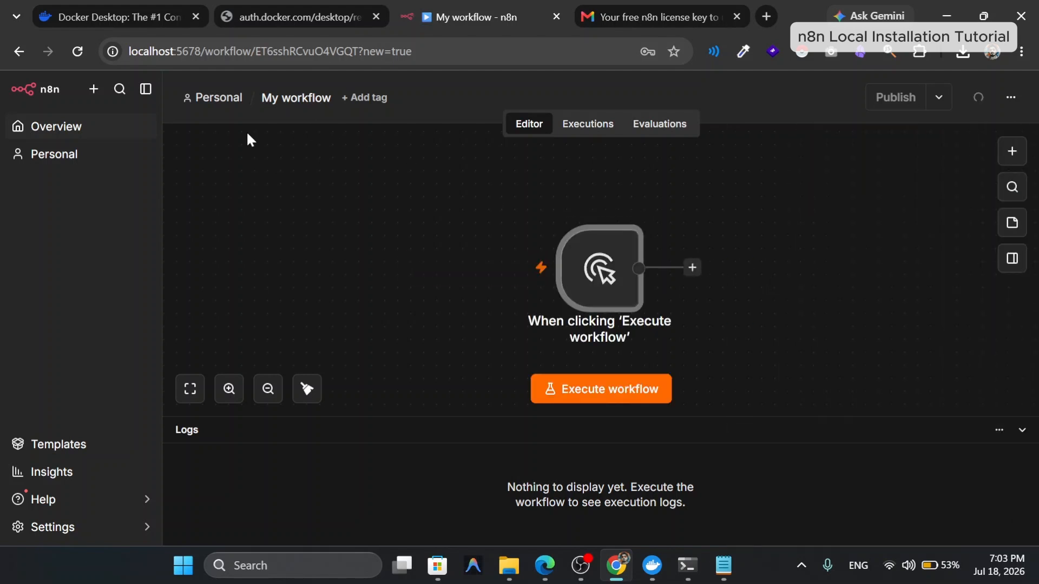
# Return to the Overview and examine the Insights for failed production executions and failure rate.
pyautogui.click(63, 140)
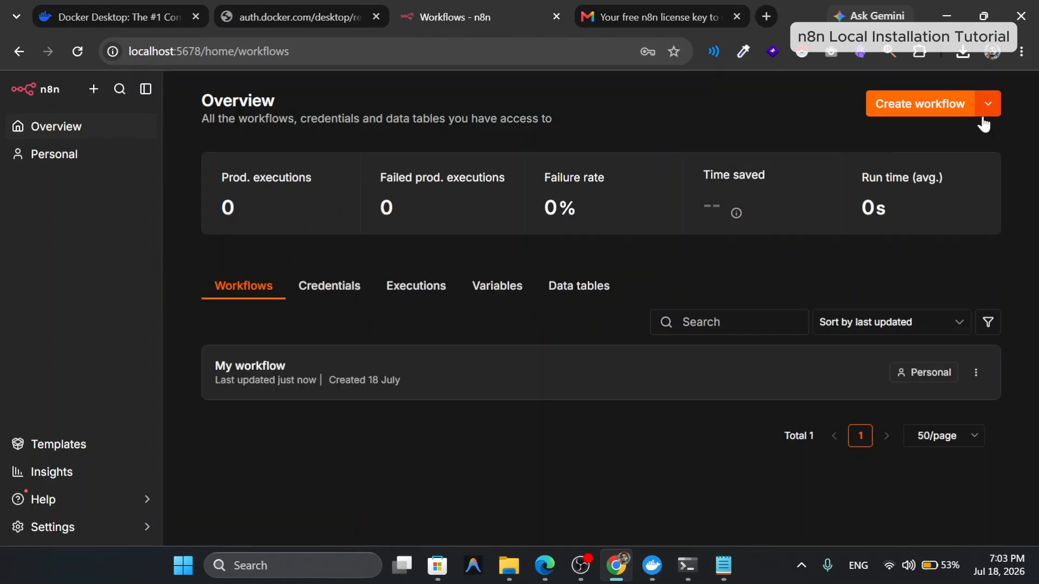
pyautogui.moveTo(233, 224)
pyautogui.click(434, 203)
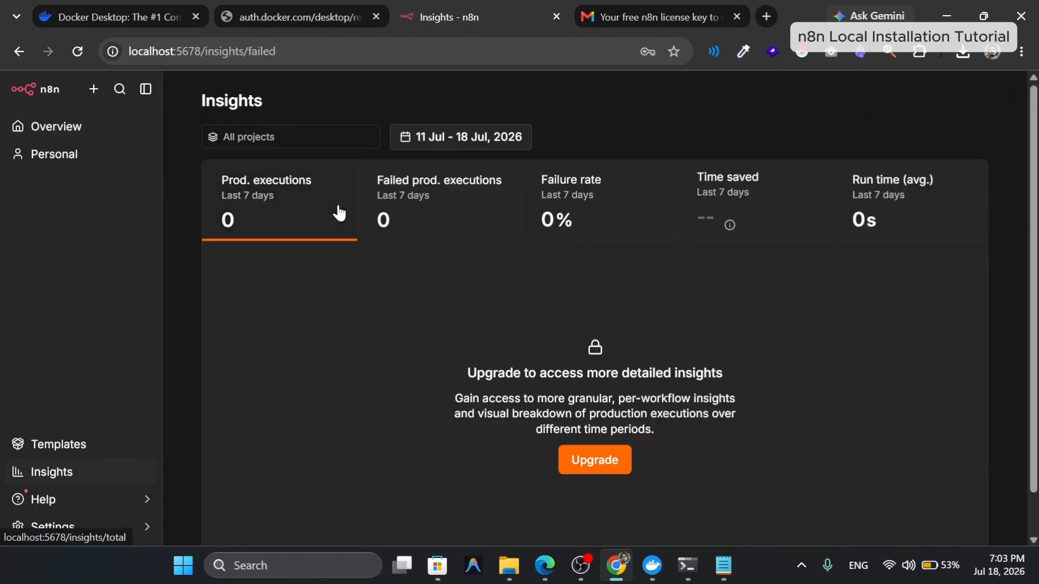
pyautogui.click(643, 174)
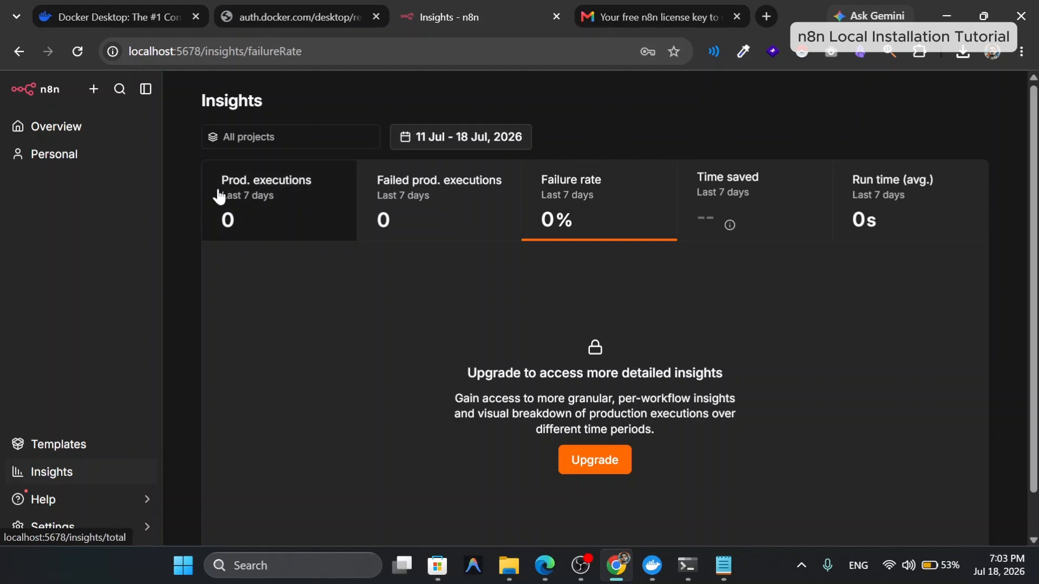
pyautogui.click(318, 7)
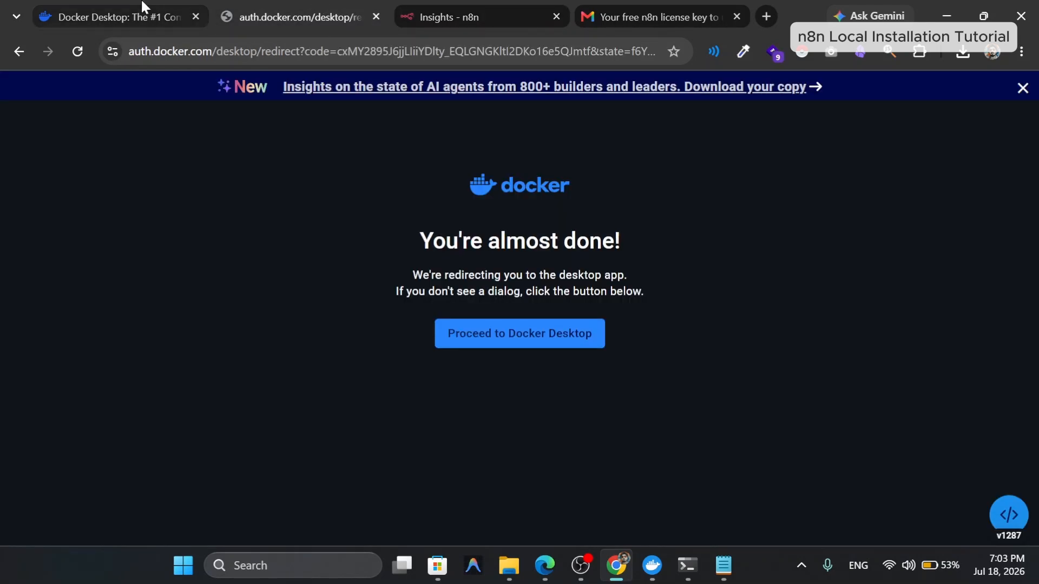
pyautogui.click(143, 8)
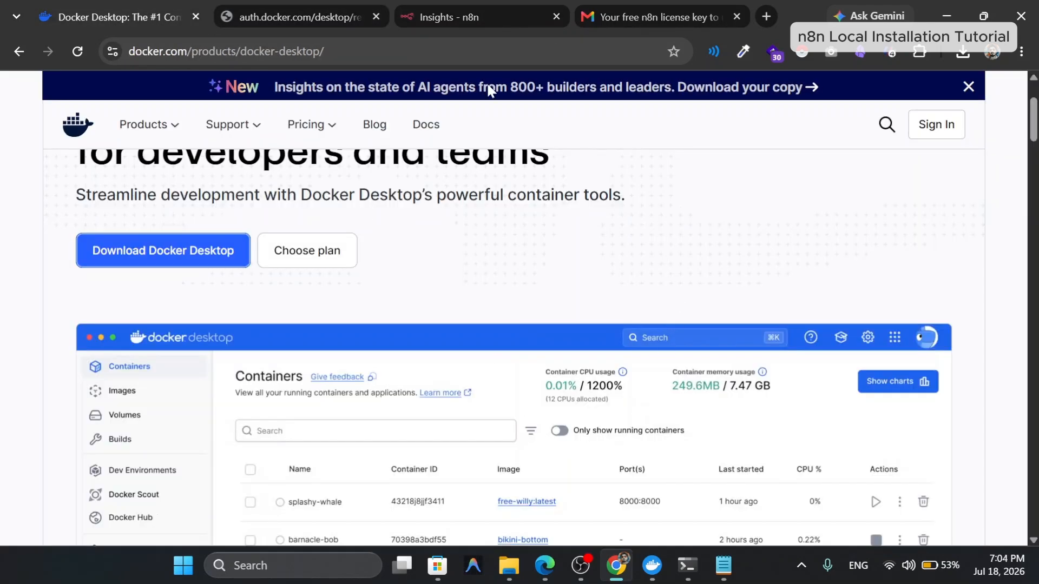
pyautogui.click(425, 8)
pyautogui.click(627, 4)
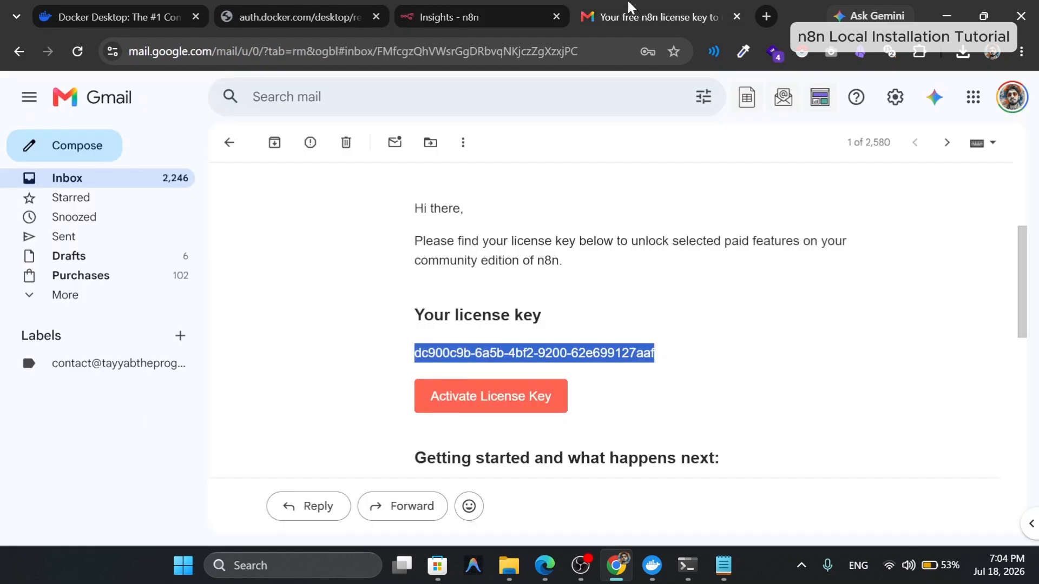
# Open a new browser tab.
pyautogui.click(760, 12)
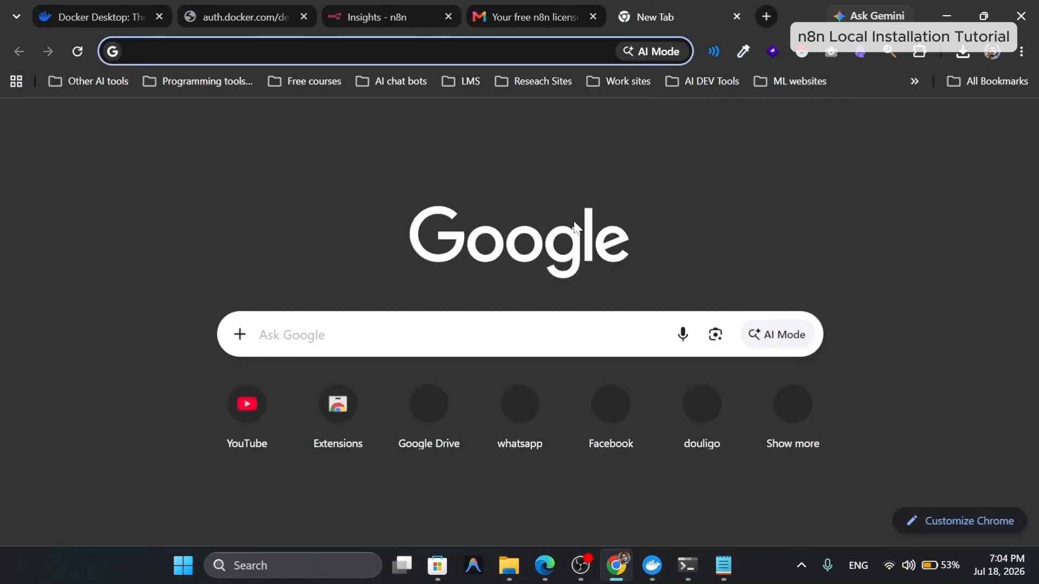